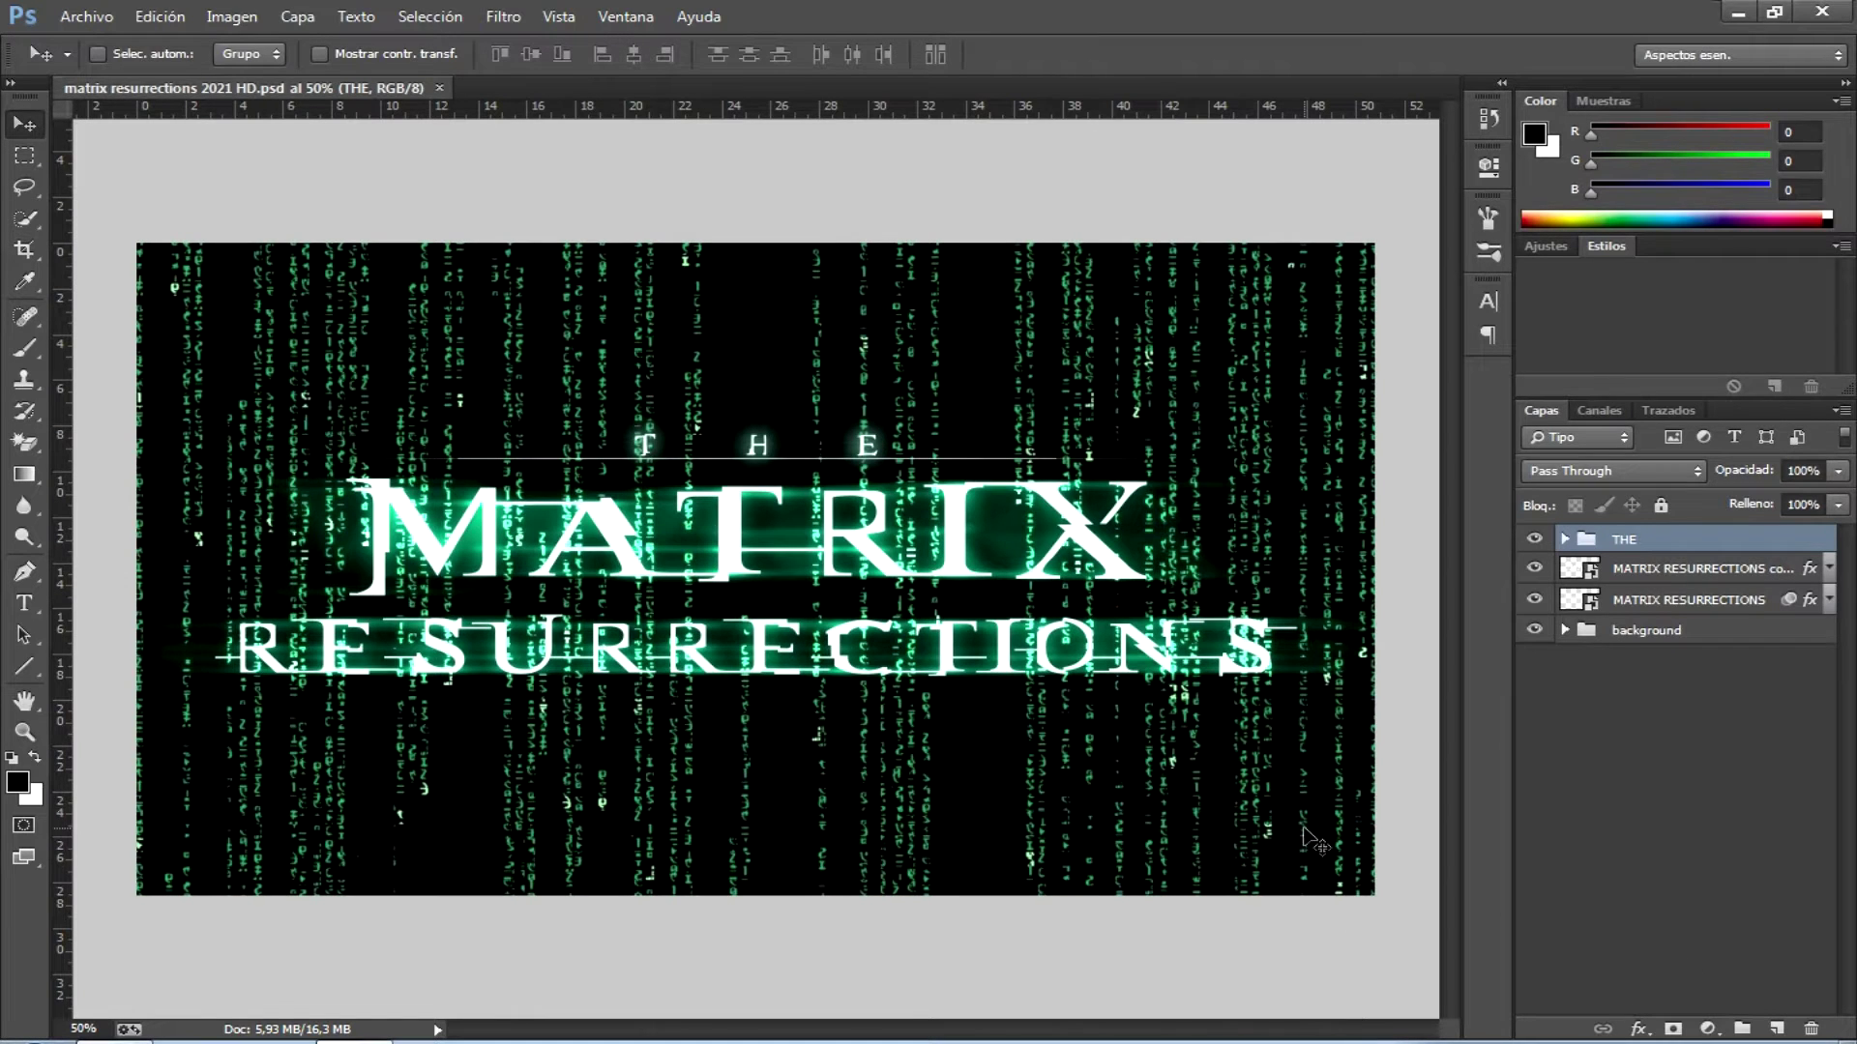
- Zoom in to inspect the finished title, then zoom back out to the whole image
key(ctrl+plus)
key(ctrl+plus)
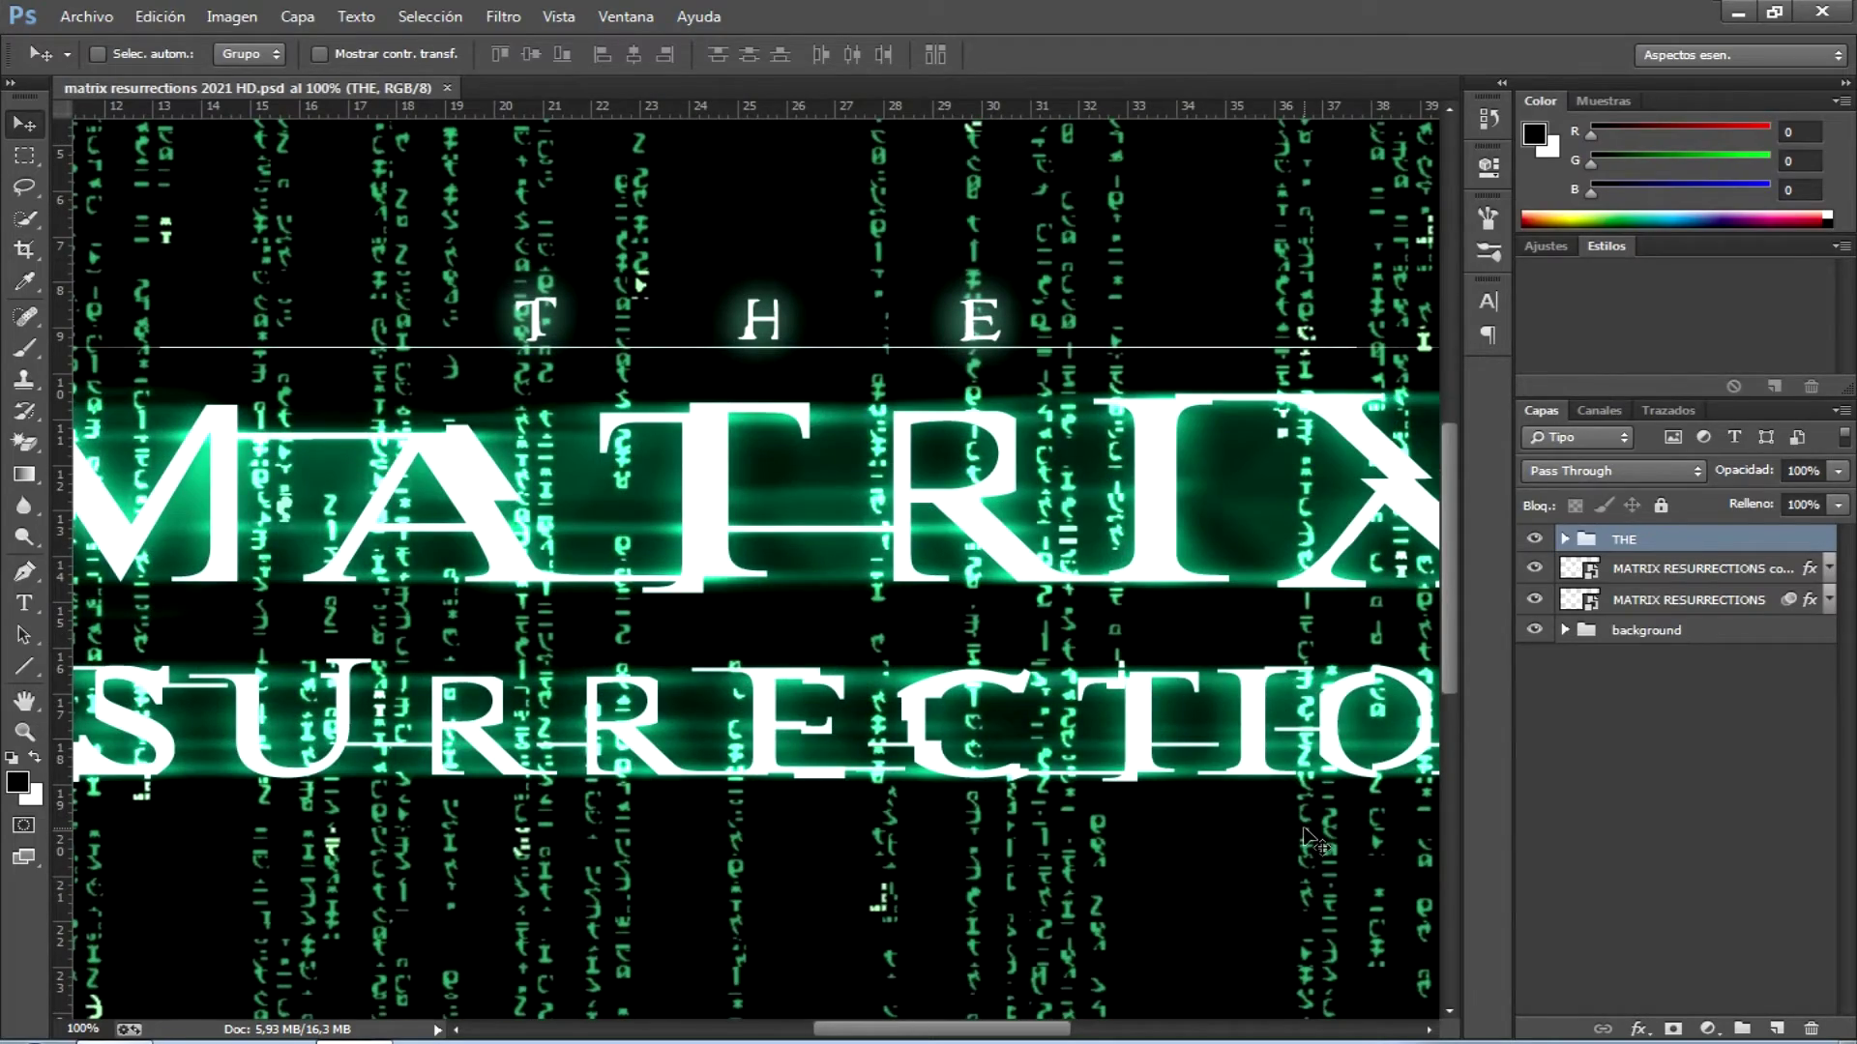
mouse_move(1015, 1035)
mouse_down()
mouse_move(938, 1037)
mouse_move(1036, 1039)
mouse_up()
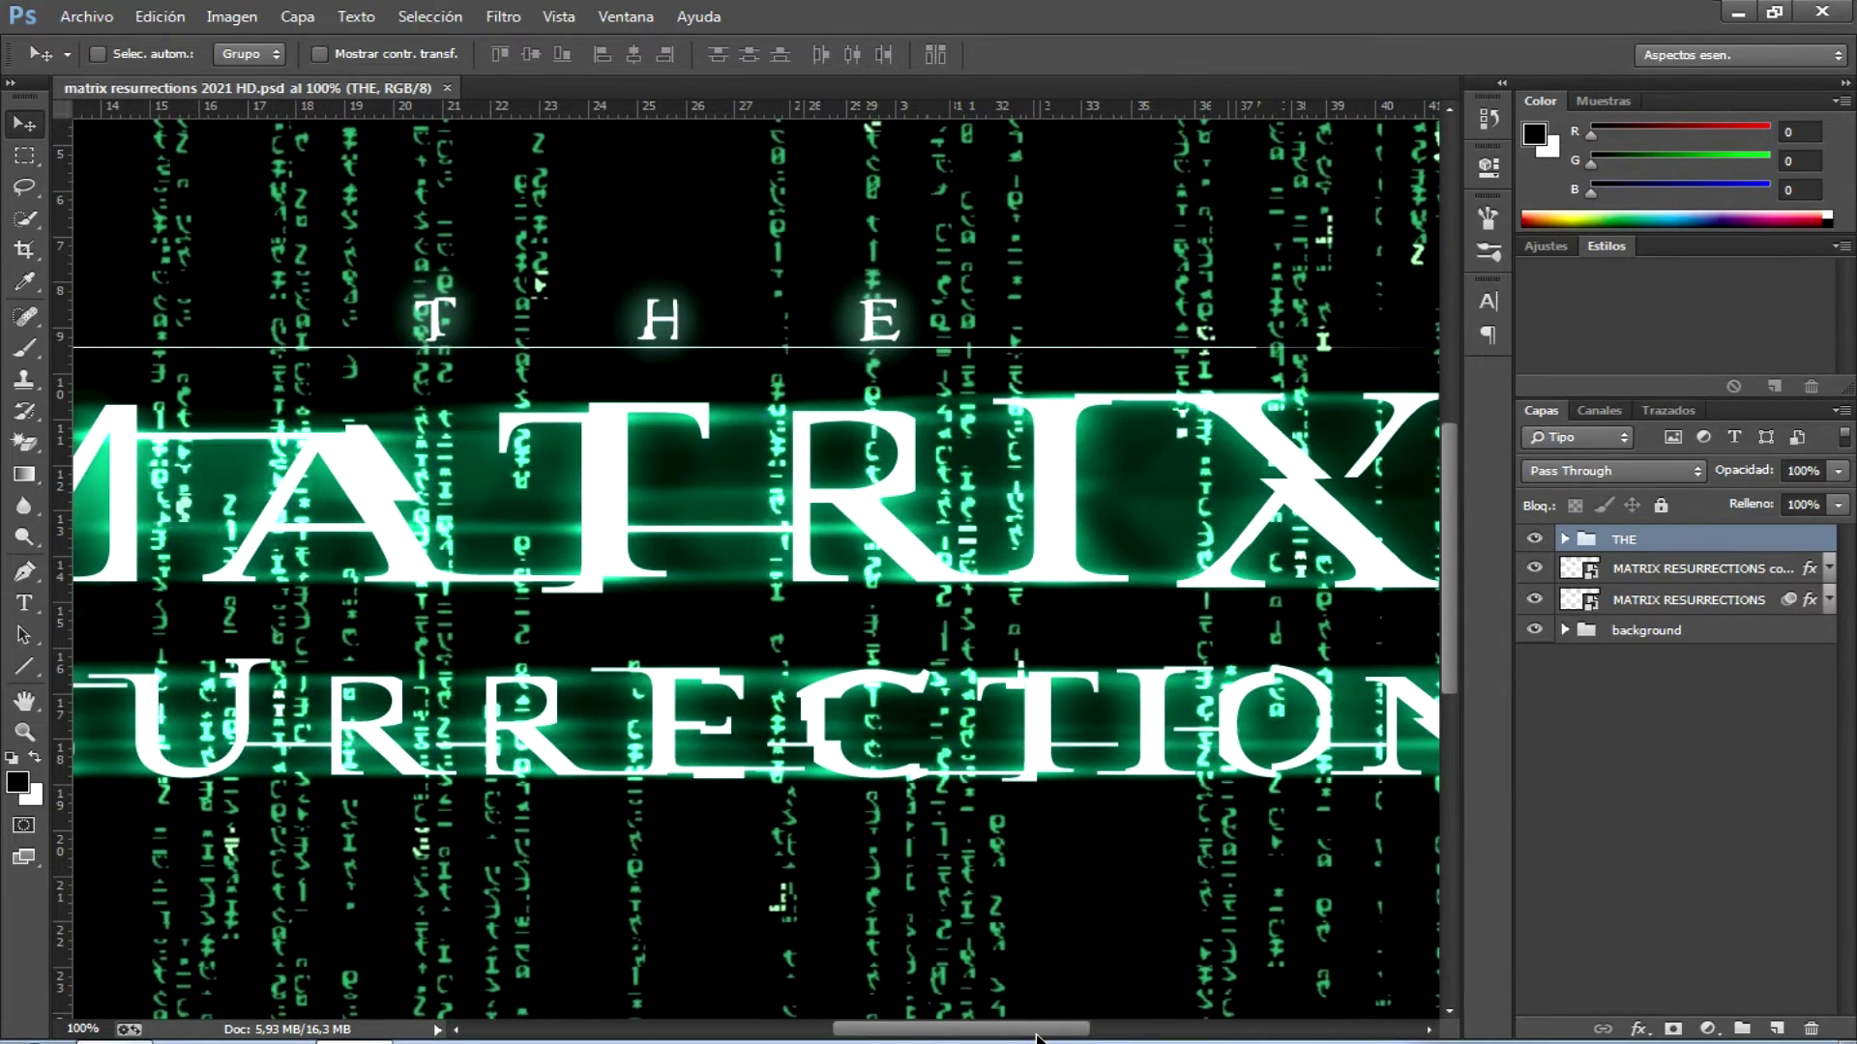
key(ctrl+minus)
key(ctrl+minus)
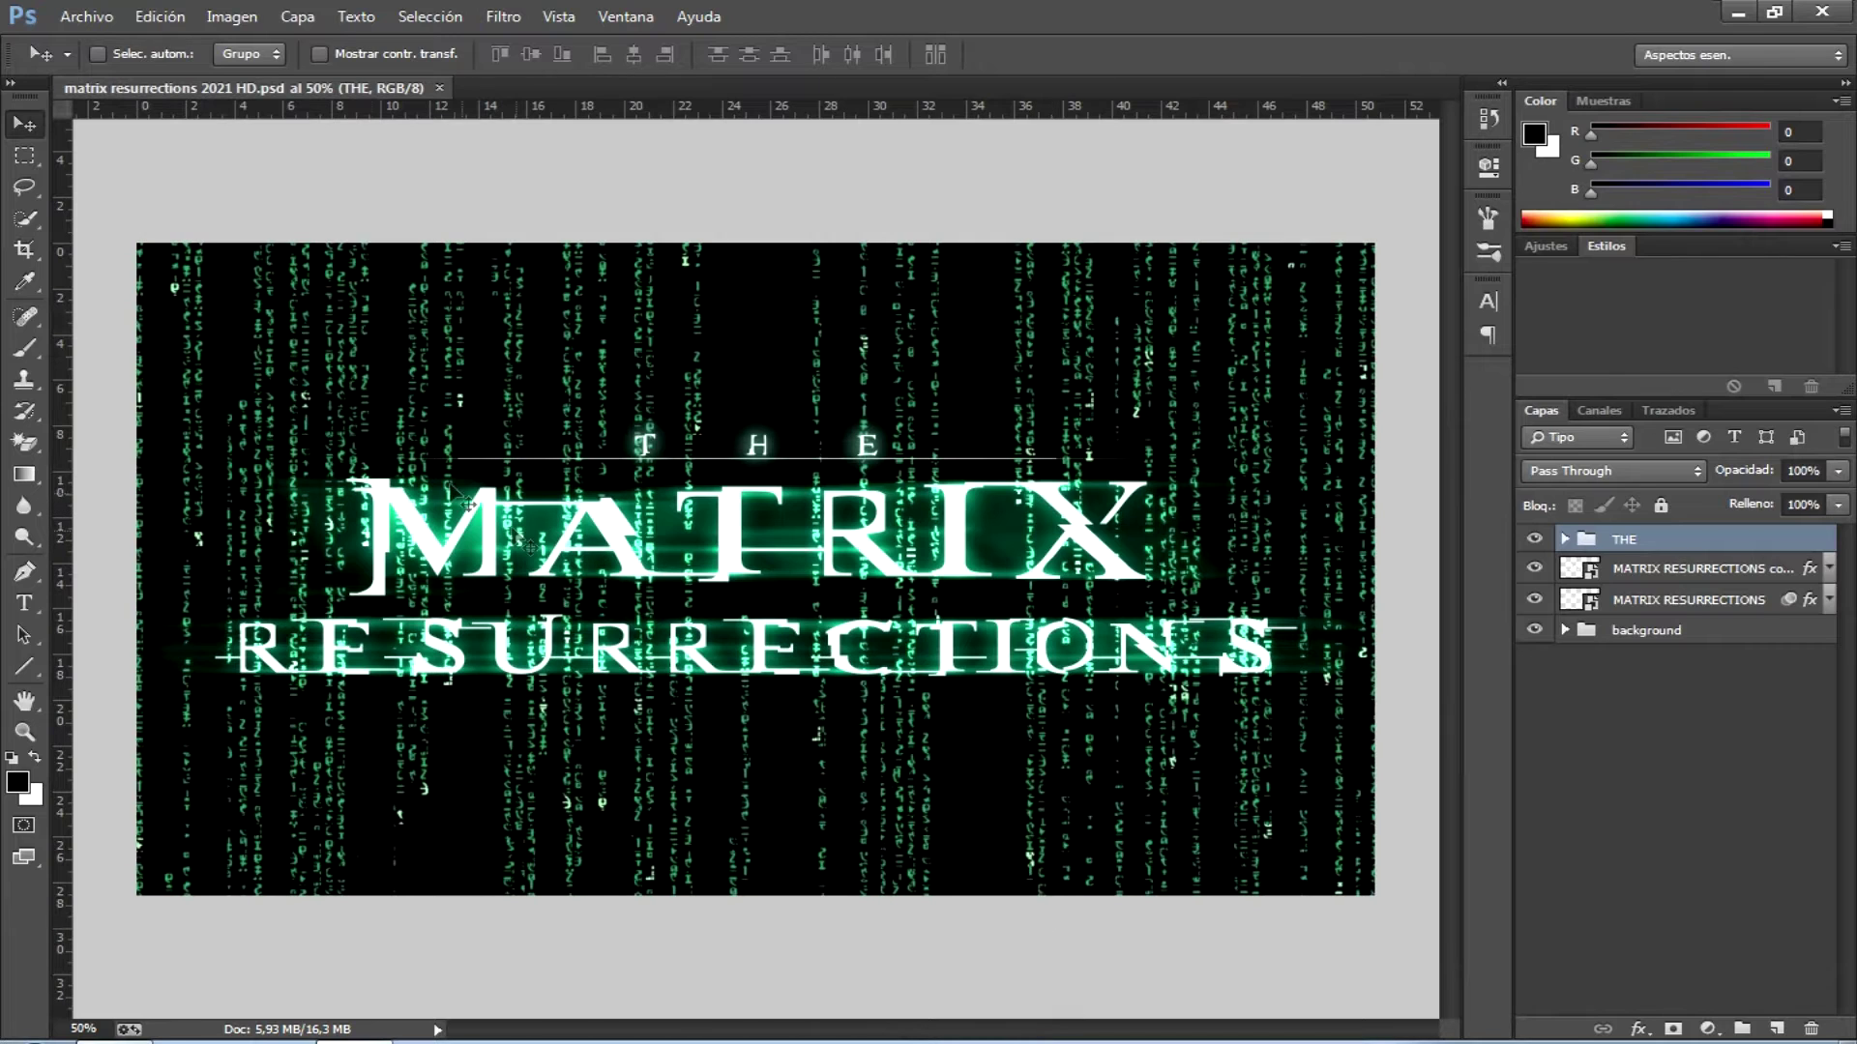
- Create a new 1920×1080 px, 96 ppi document and fill its background with black
click(86, 16)
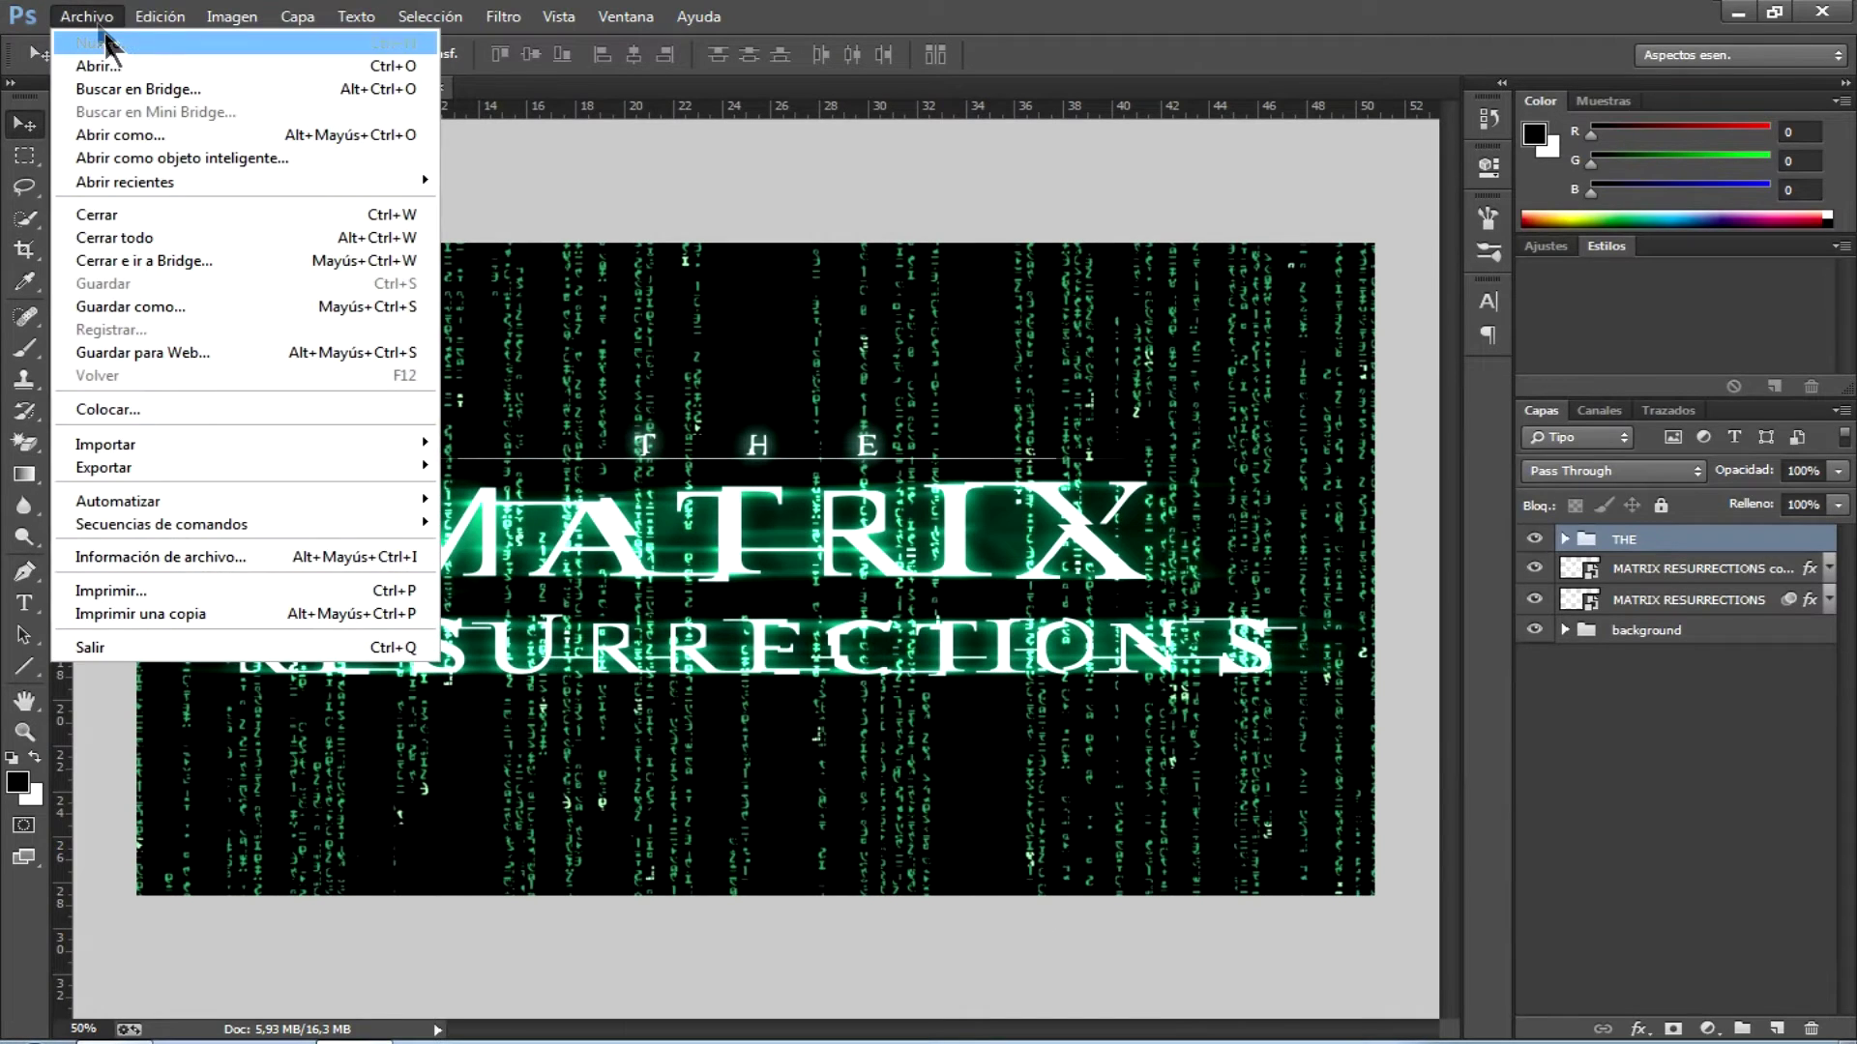
click(91, 41)
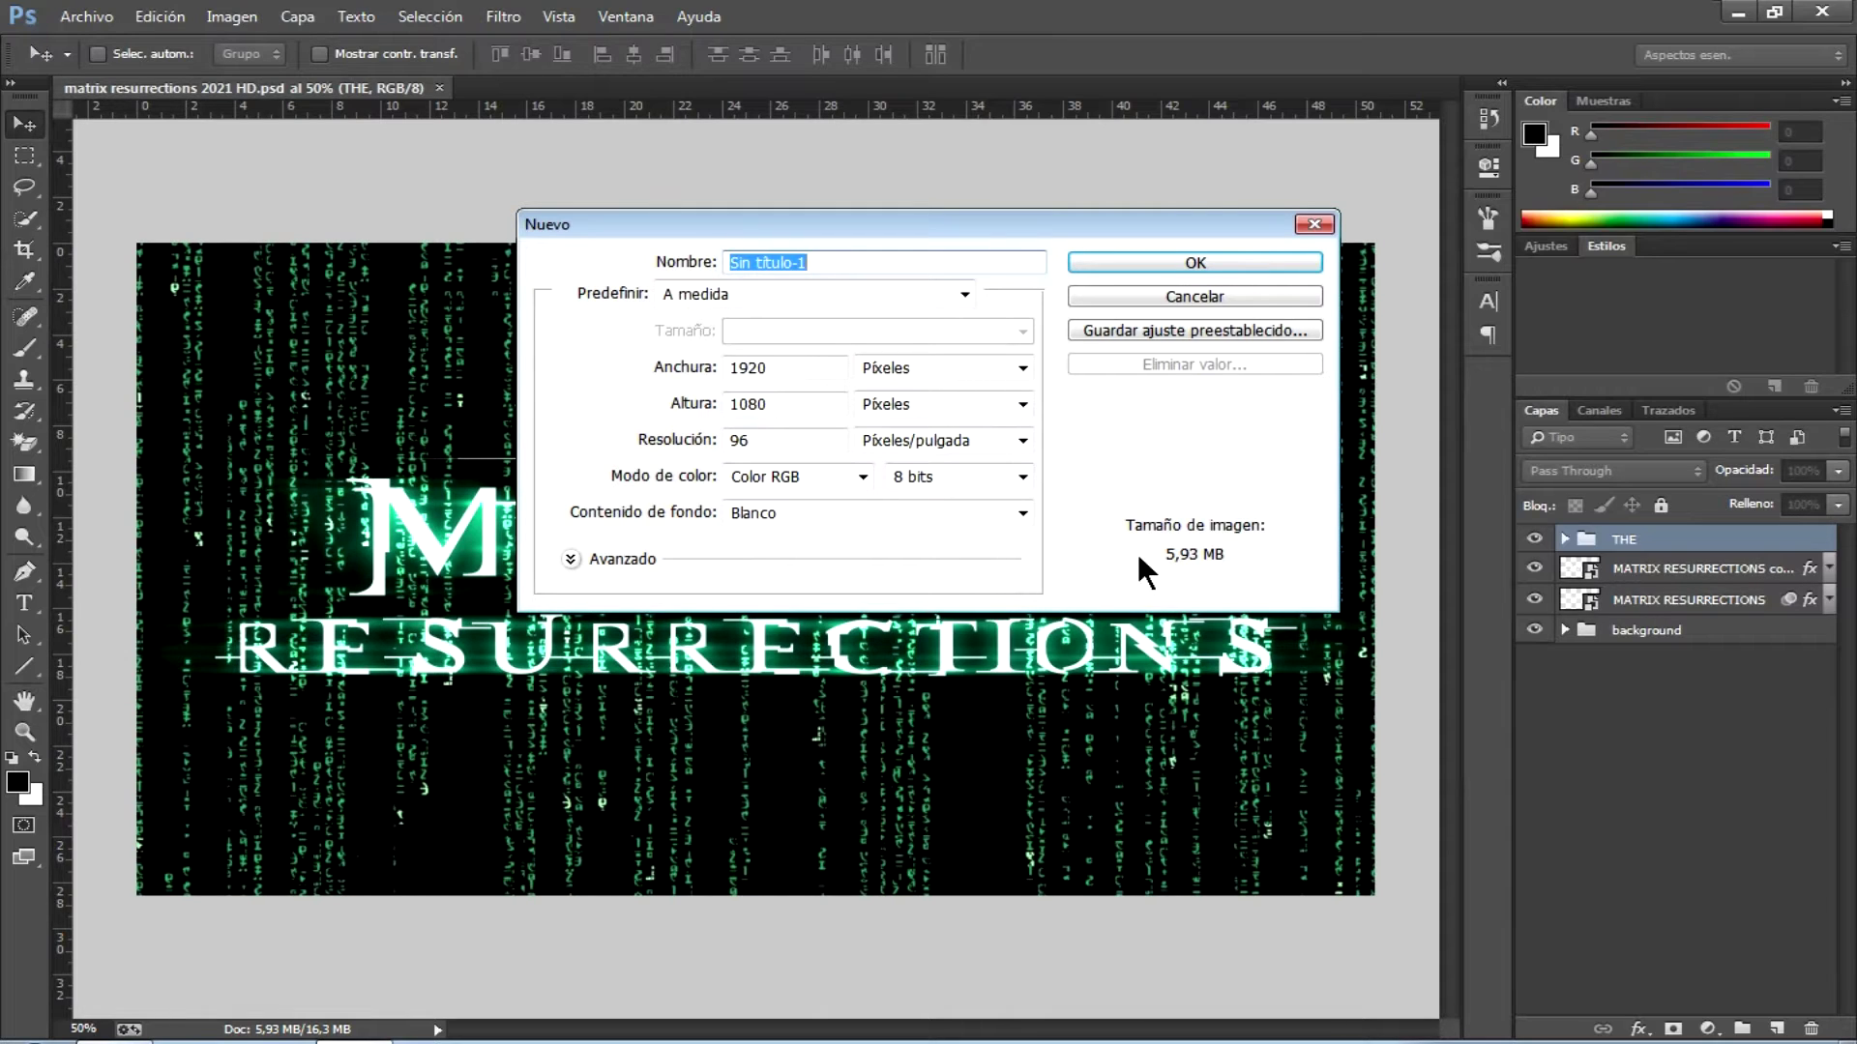
click(1187, 261)
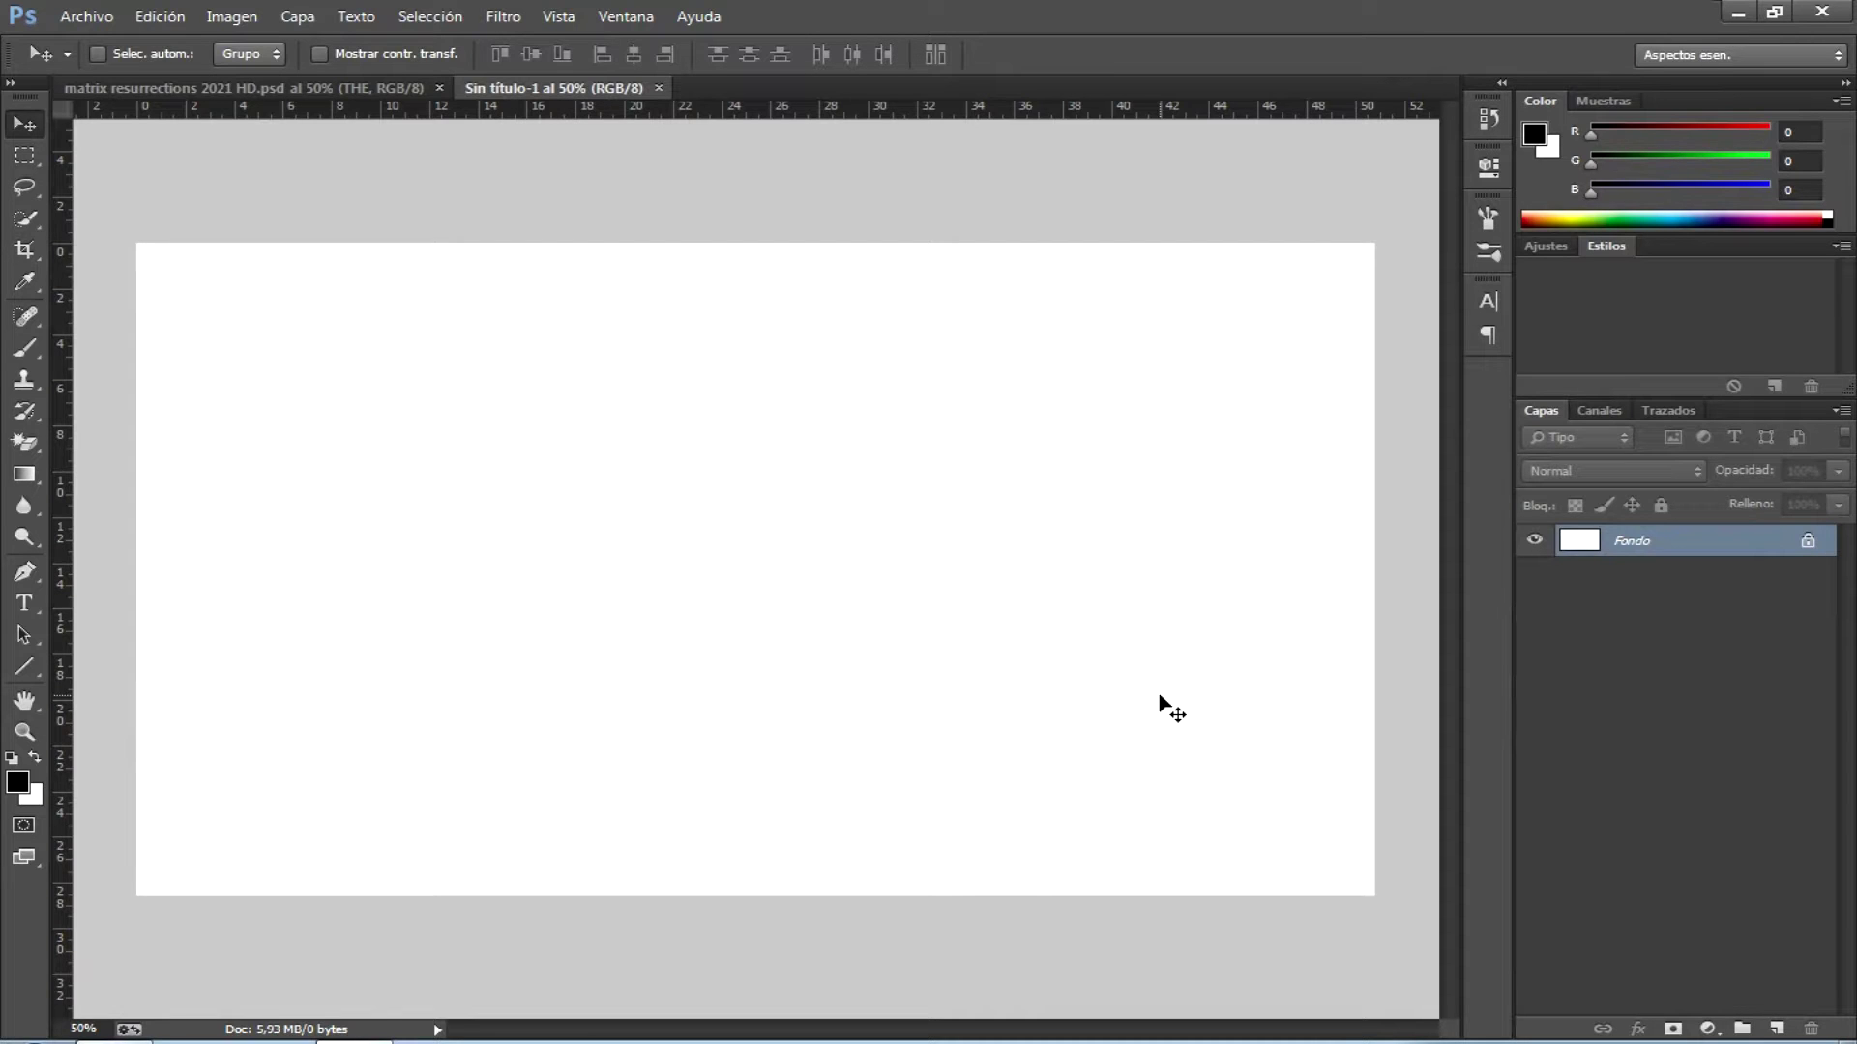
key(alt+BackSpace)
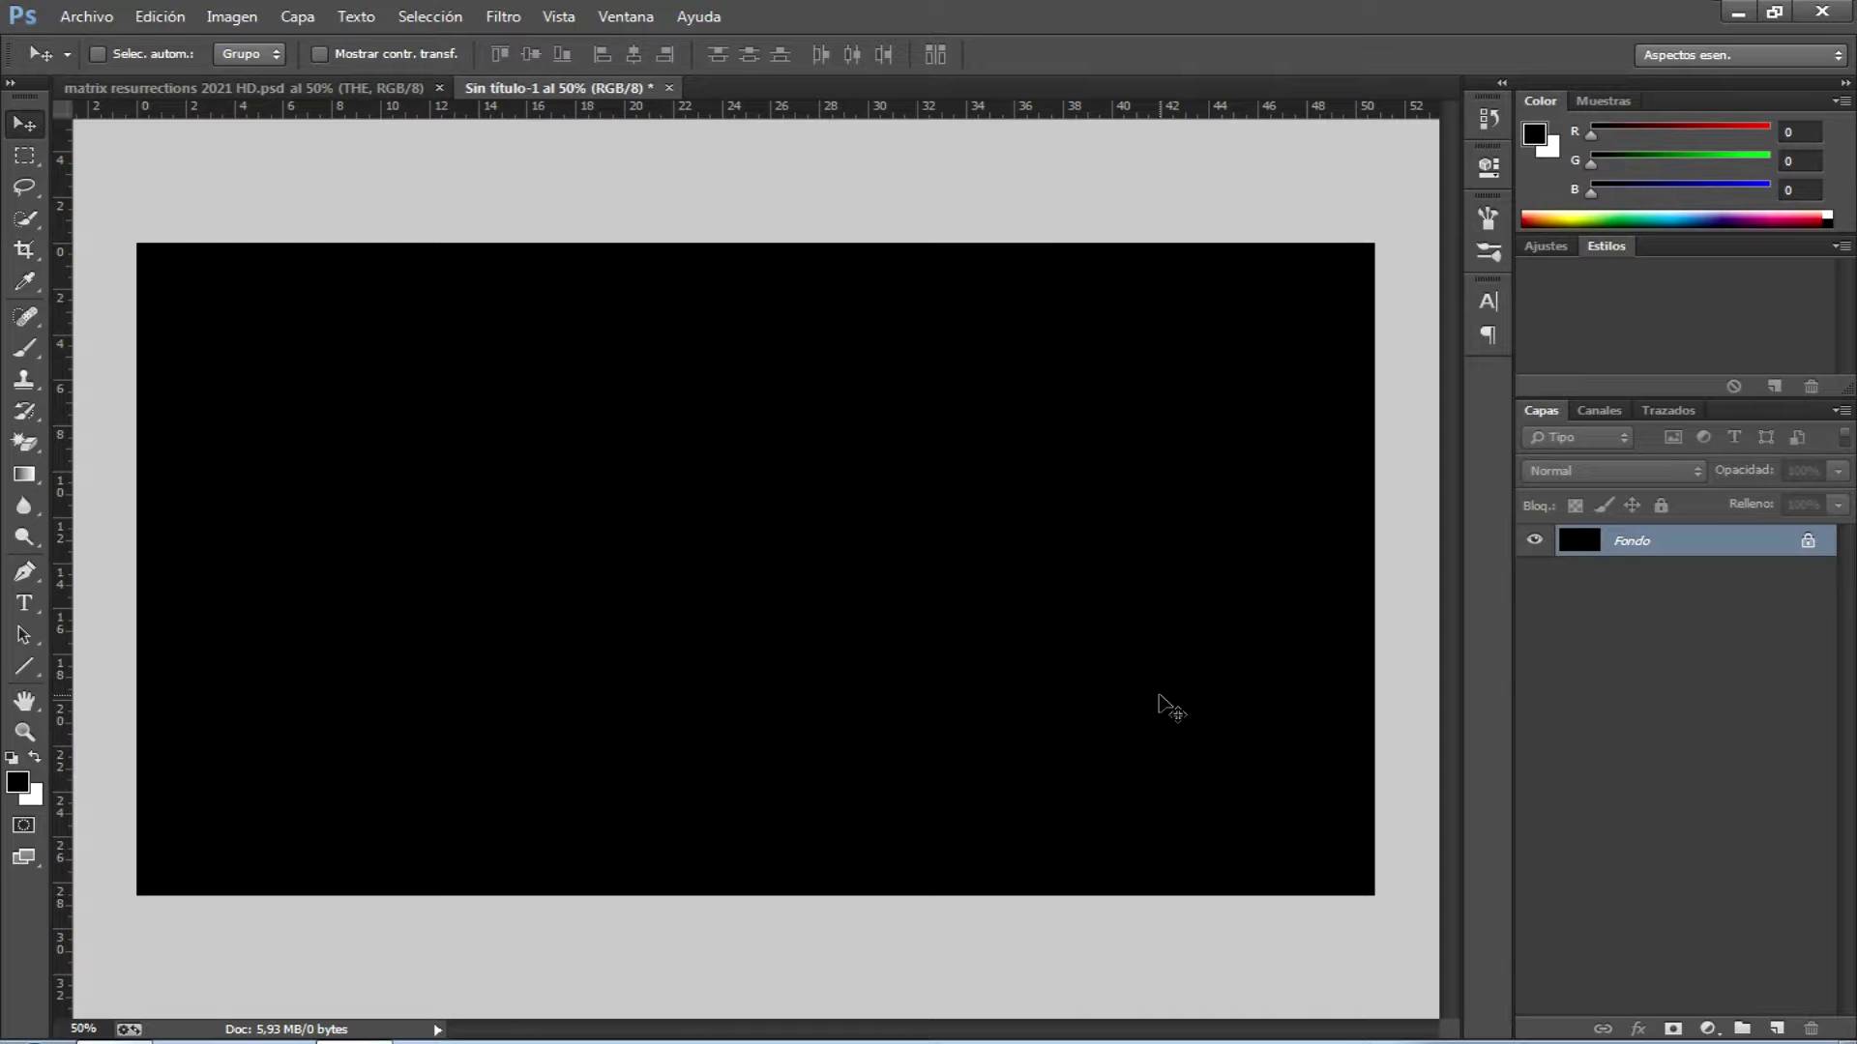
click(24, 604)
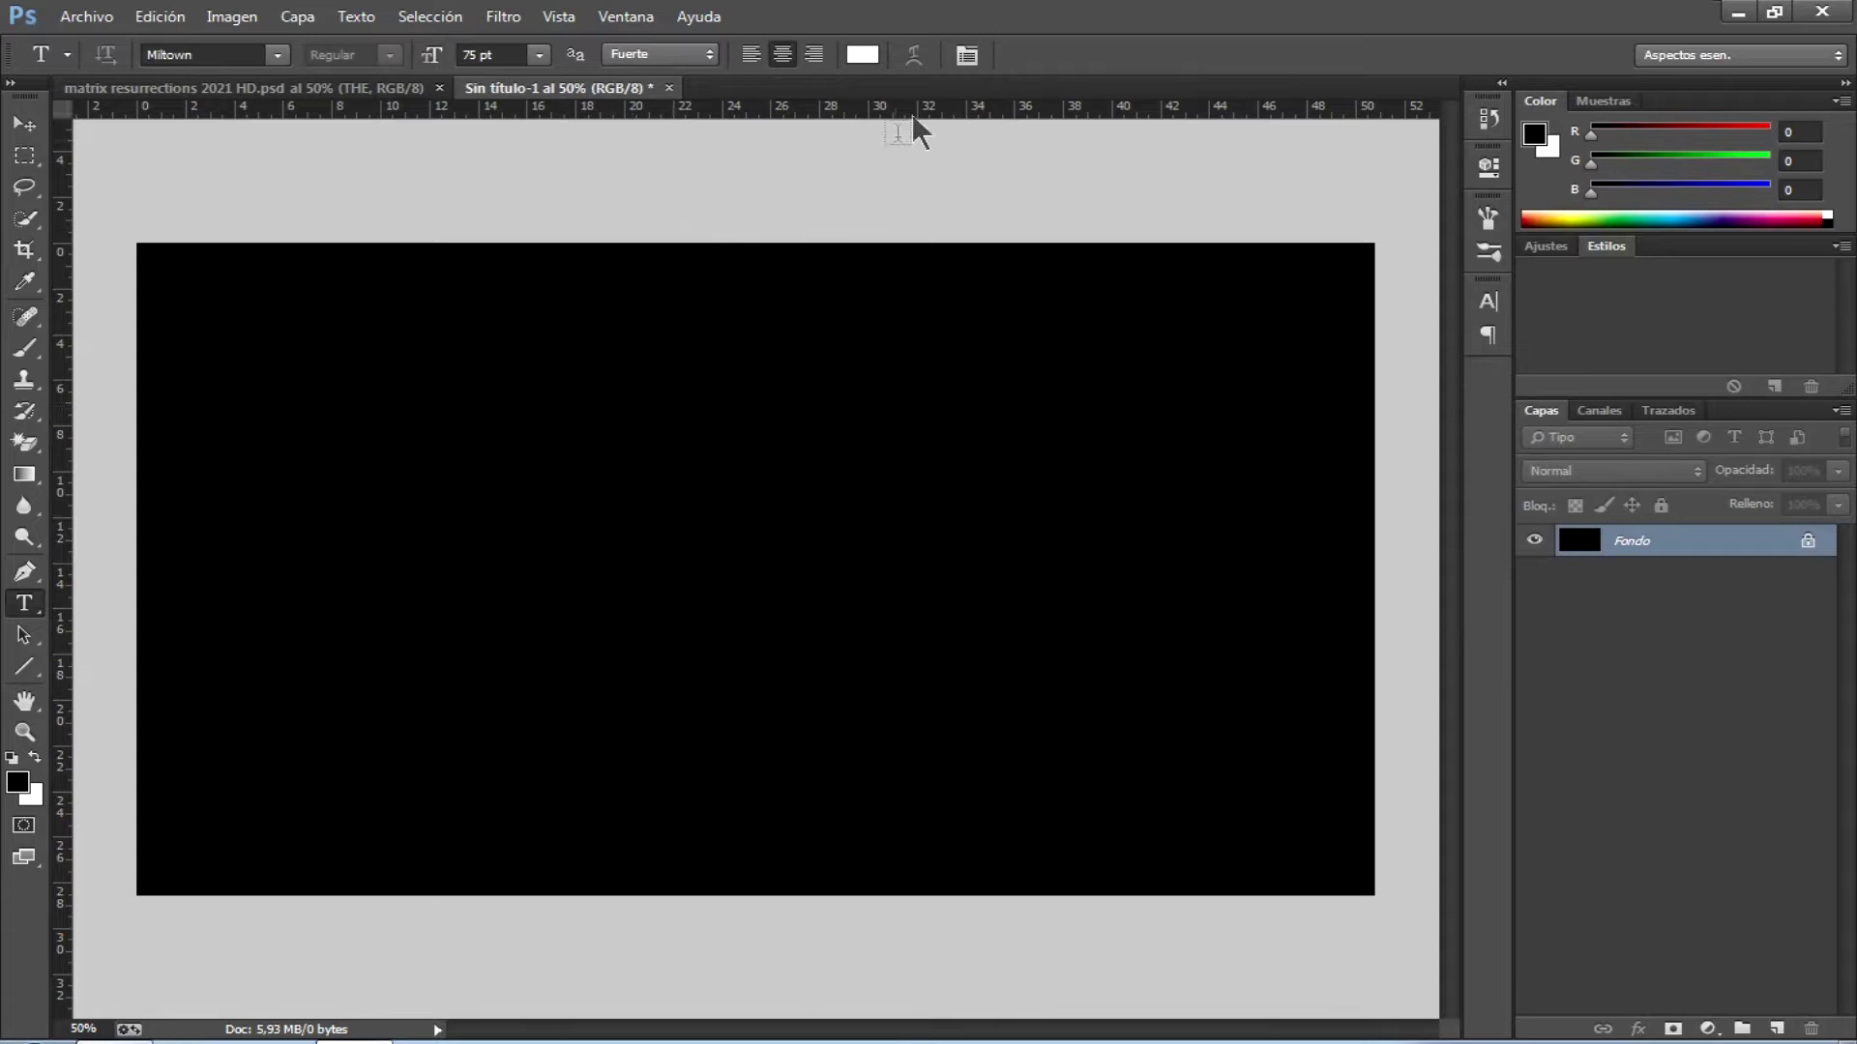
- Set the Miltown type to 75 pt, 120 pt leading, 125% vertical and 150% horizontal scale
click(967, 56)
click(967, 55)
click(967, 55)
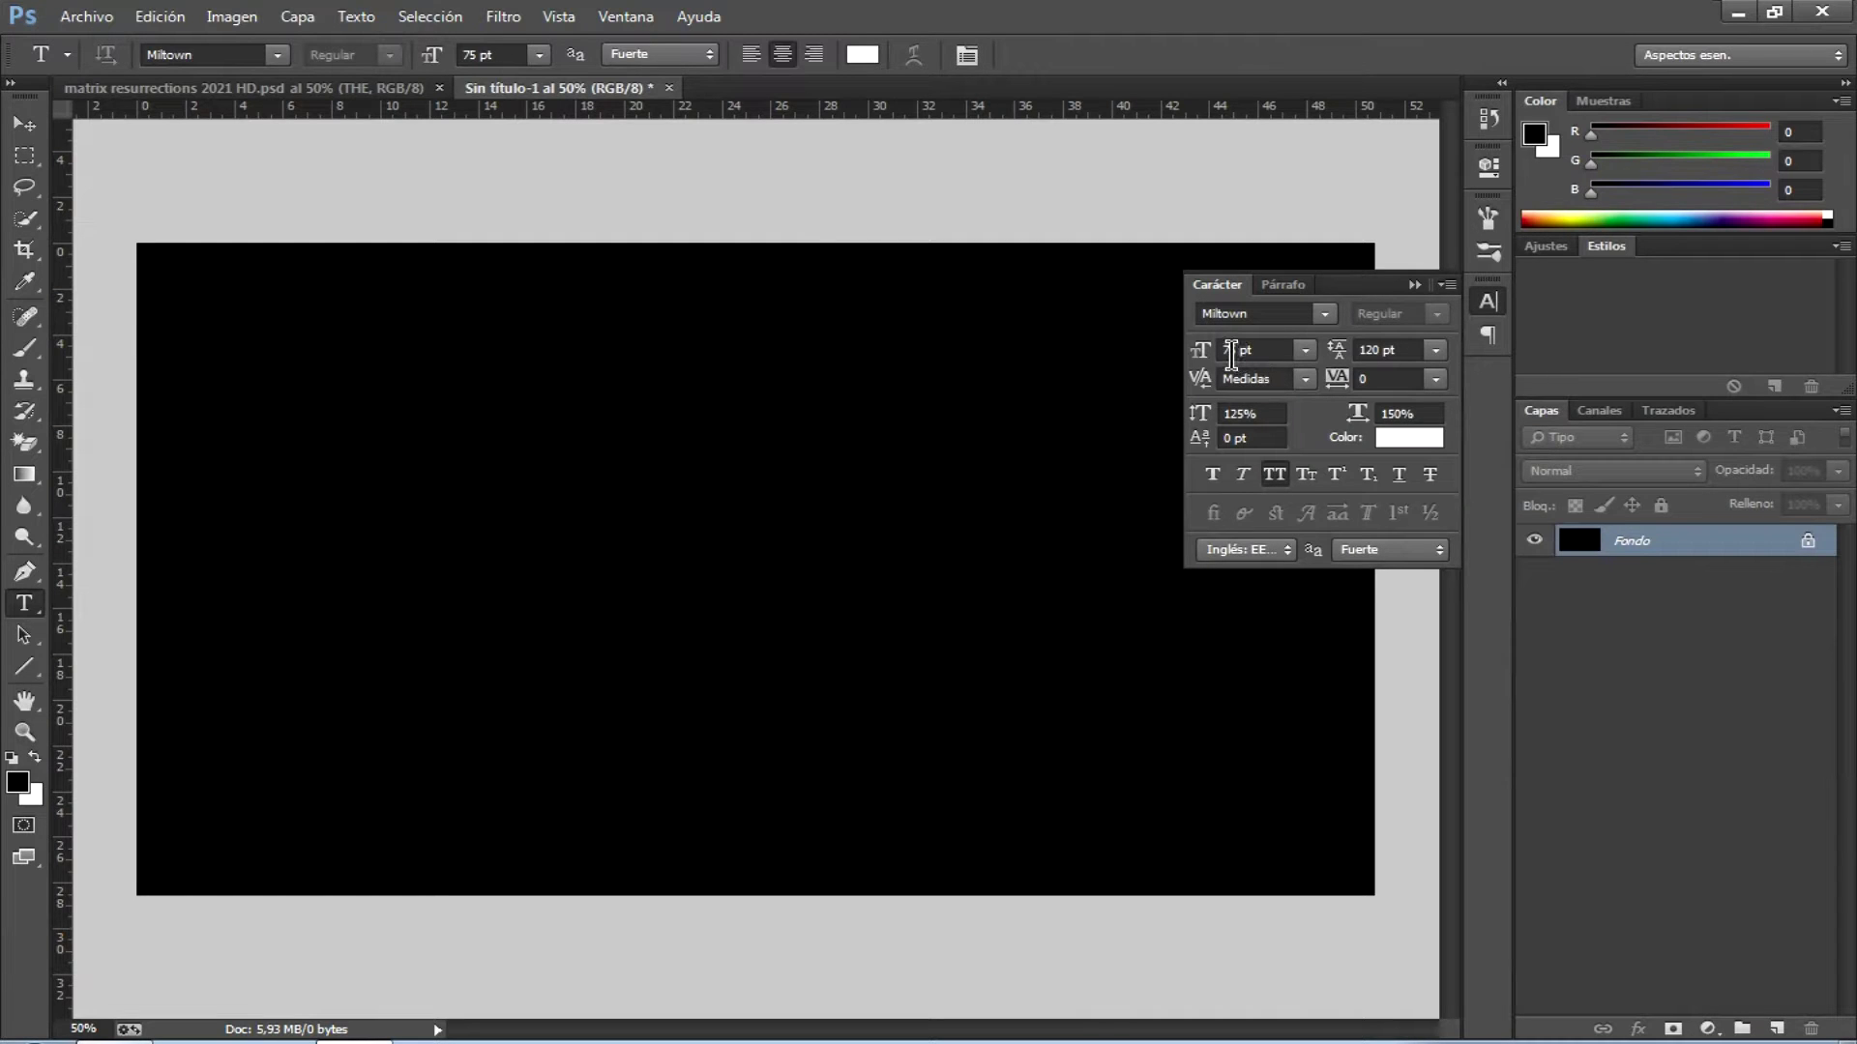
click(1232, 350)
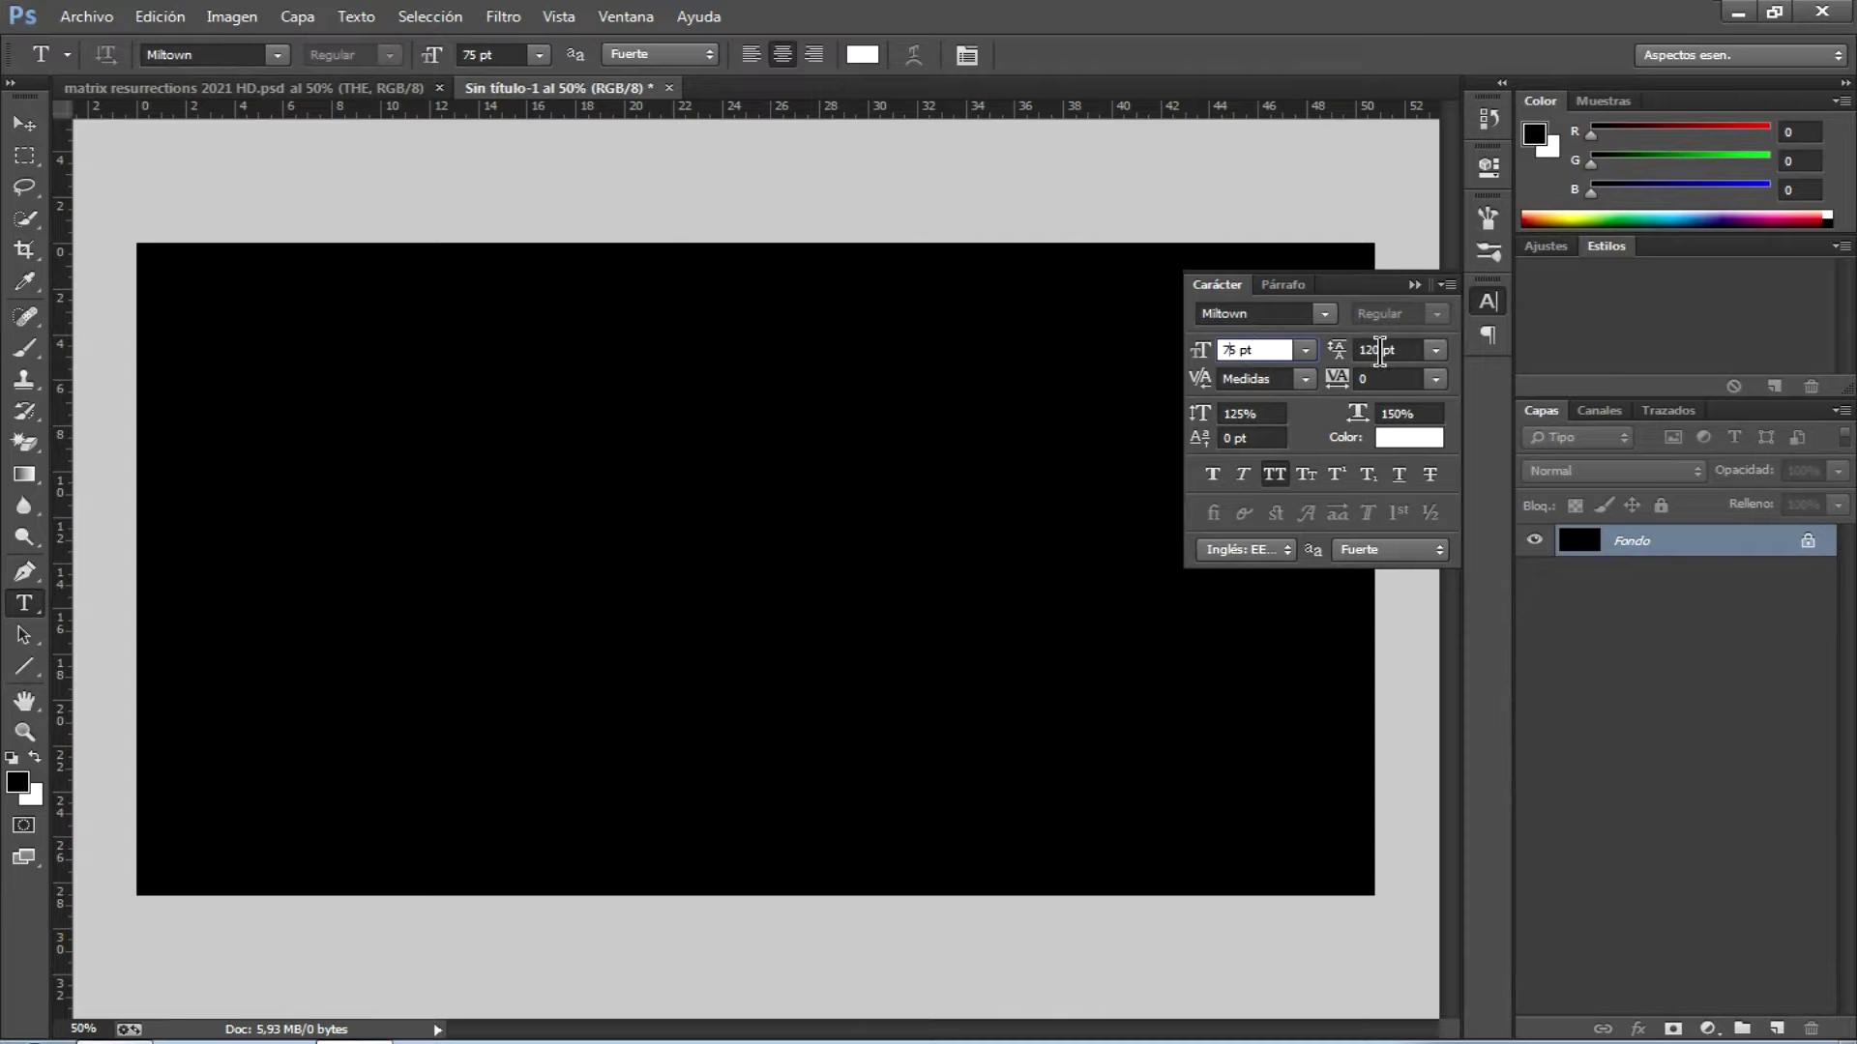
click(1389, 350)
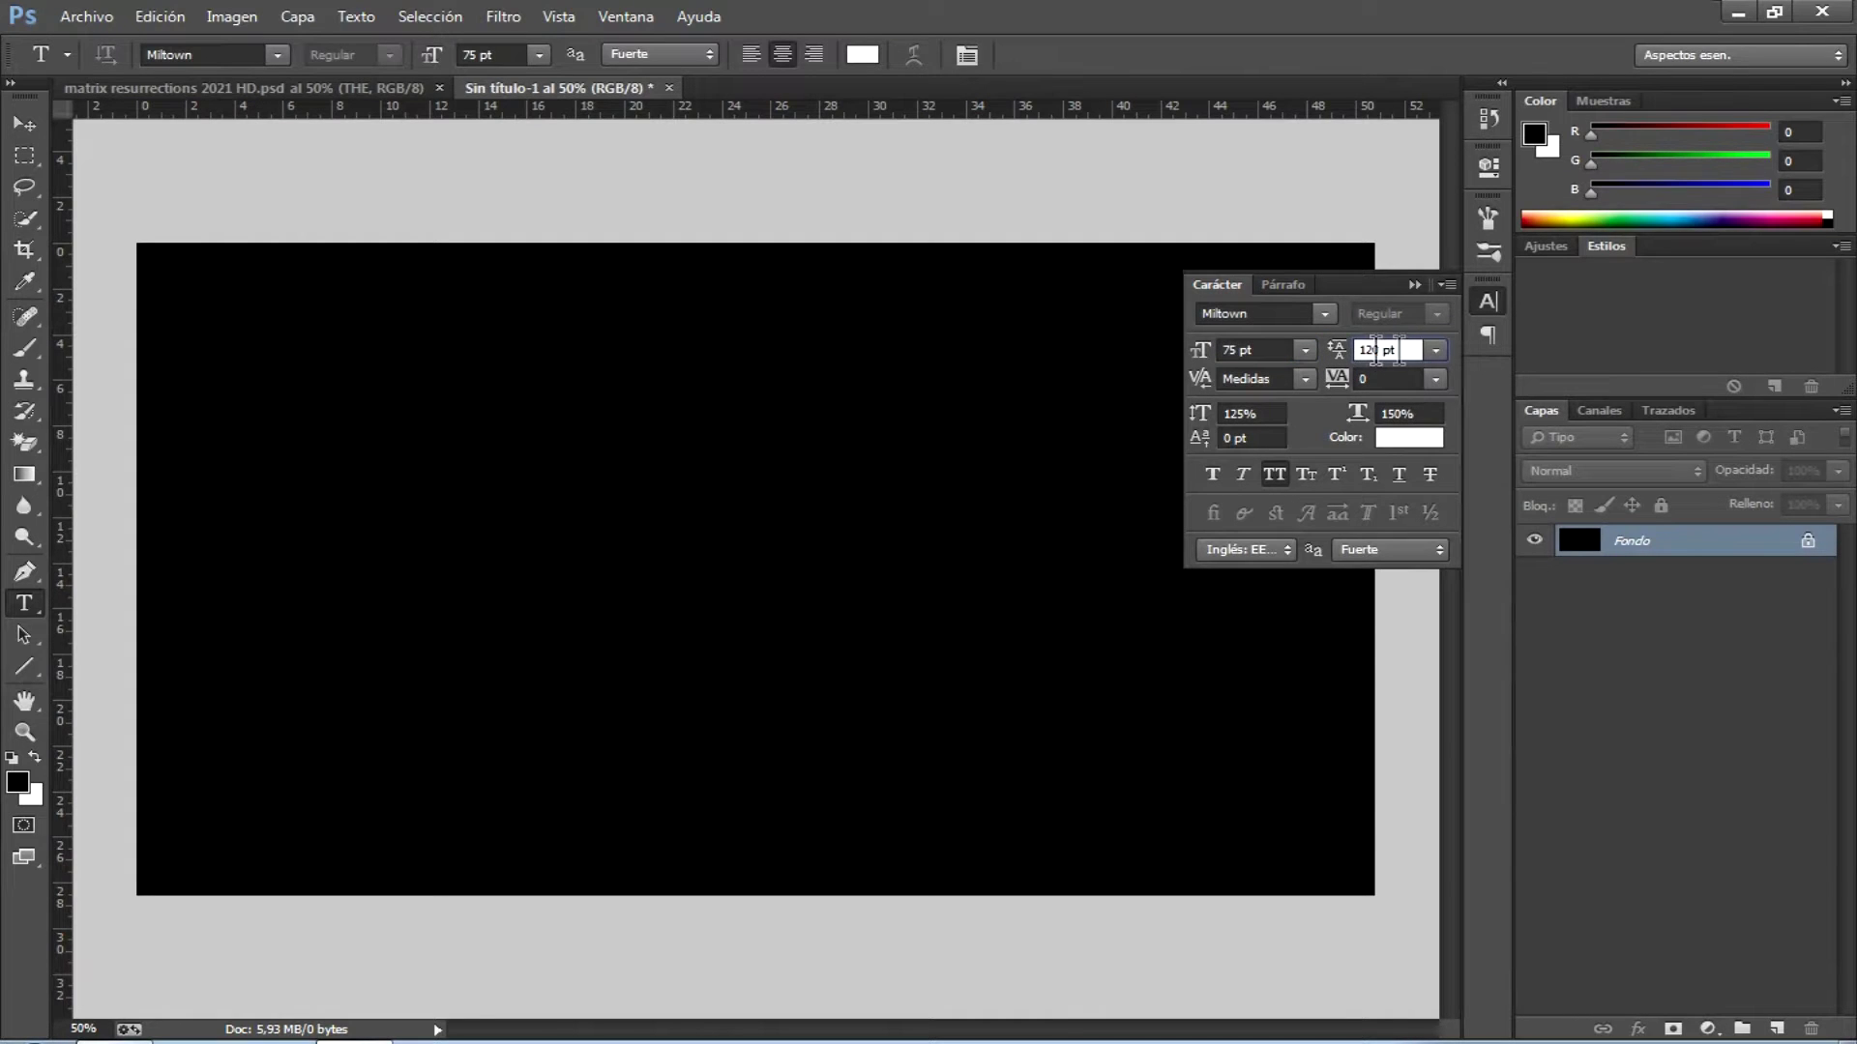
click(1239, 413)
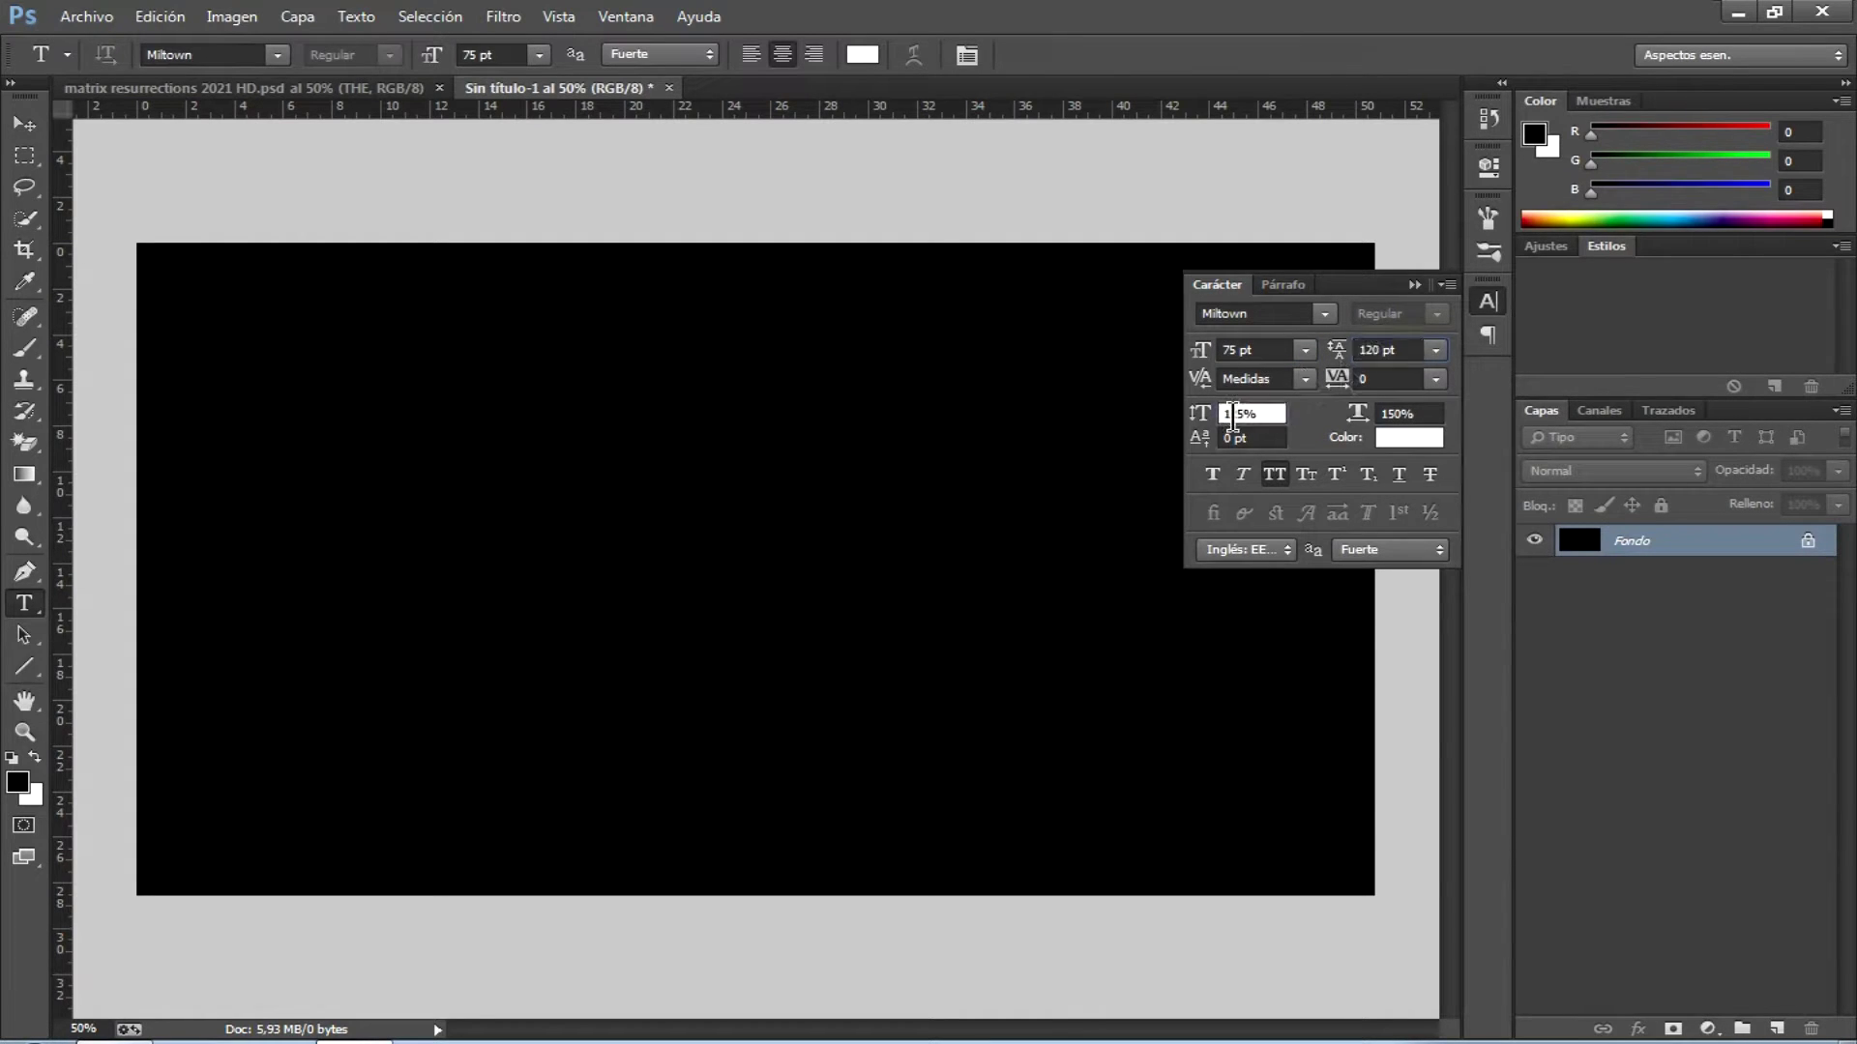
click(1402, 413)
double_click(1402, 413)
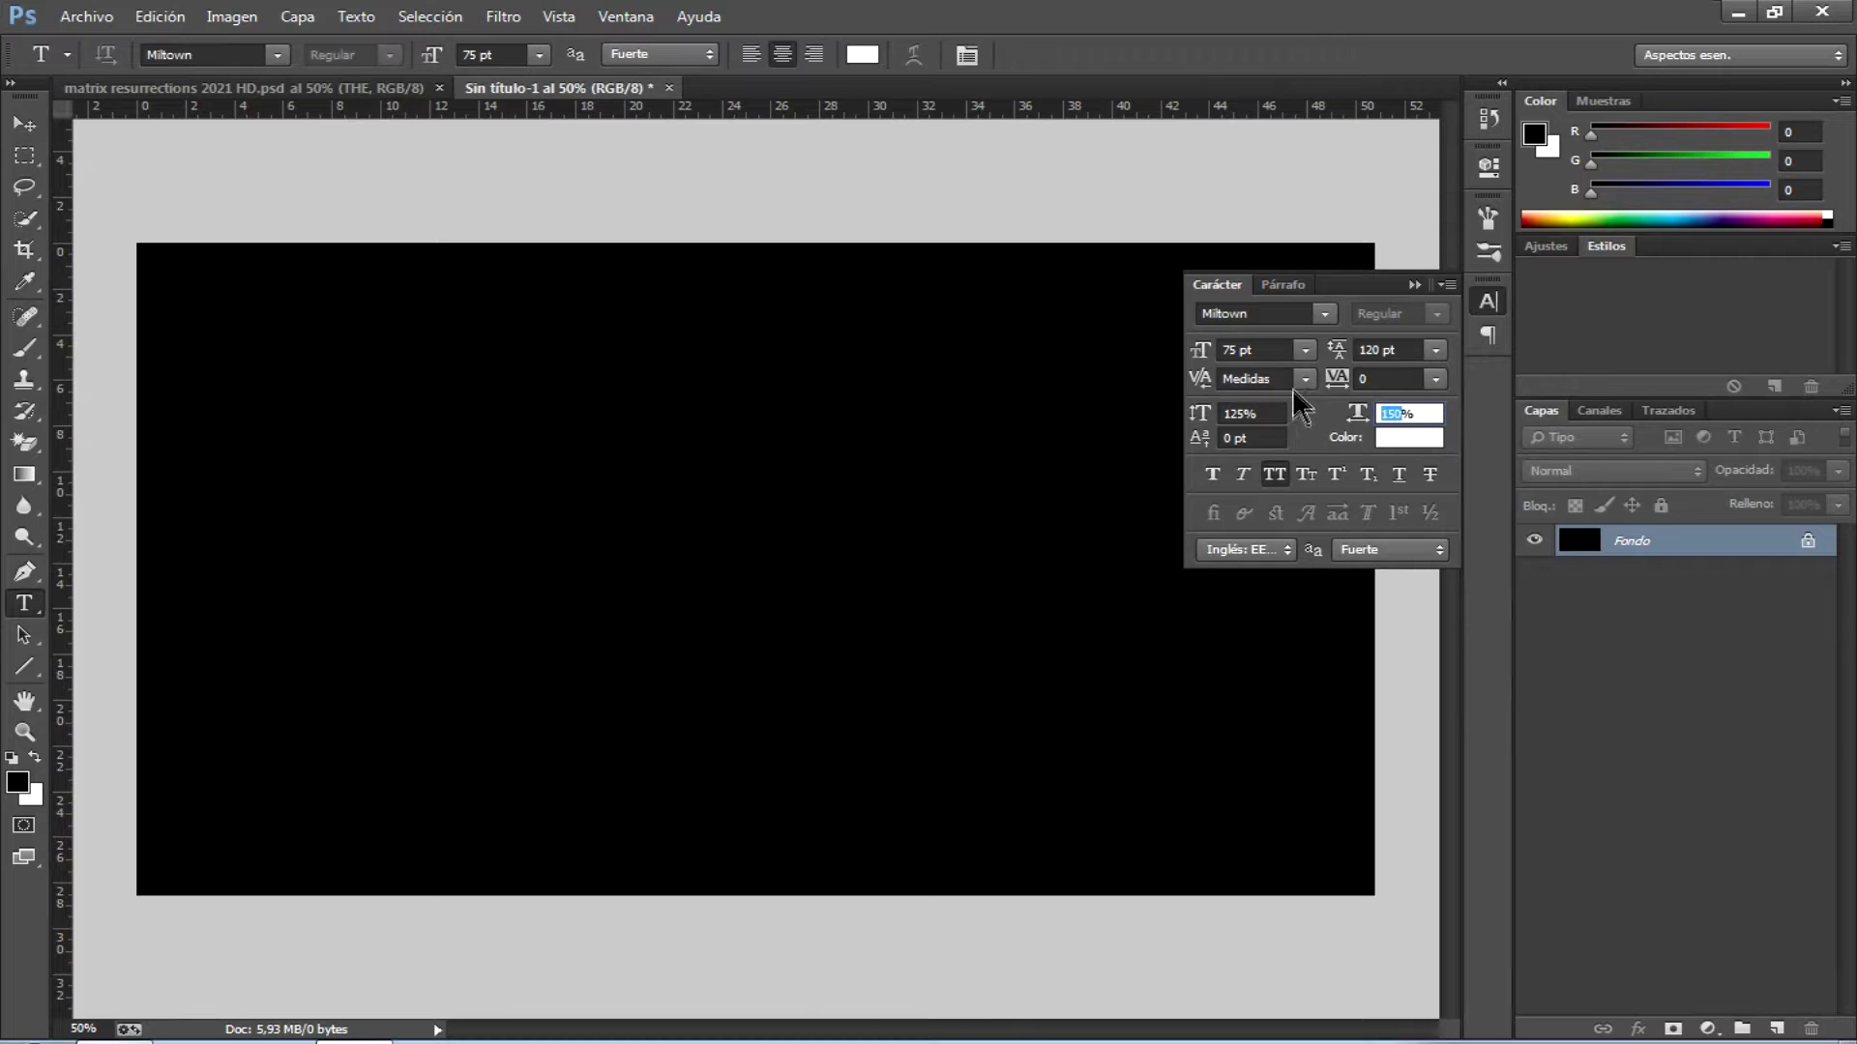
key(Return)
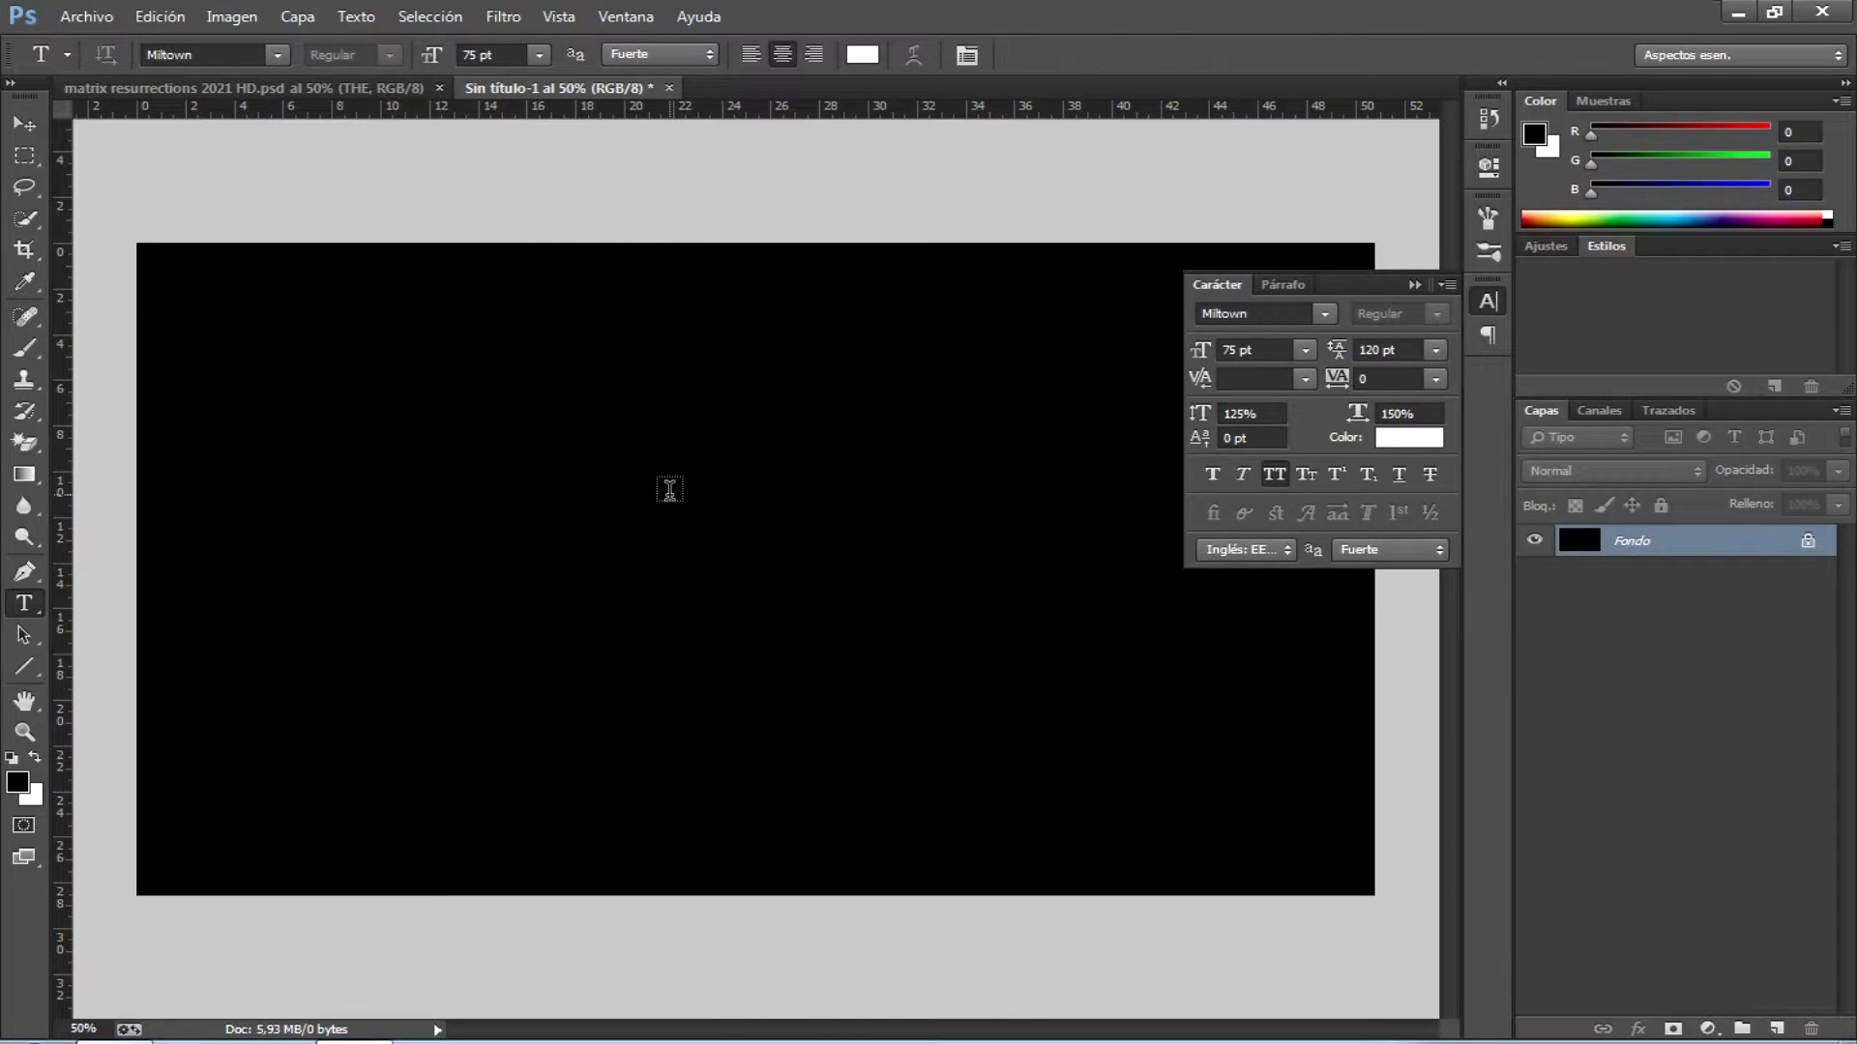
- Type the two-line title 'MATRIX RESURRECTIONS' and move it to the canvas centre
click(669, 490)
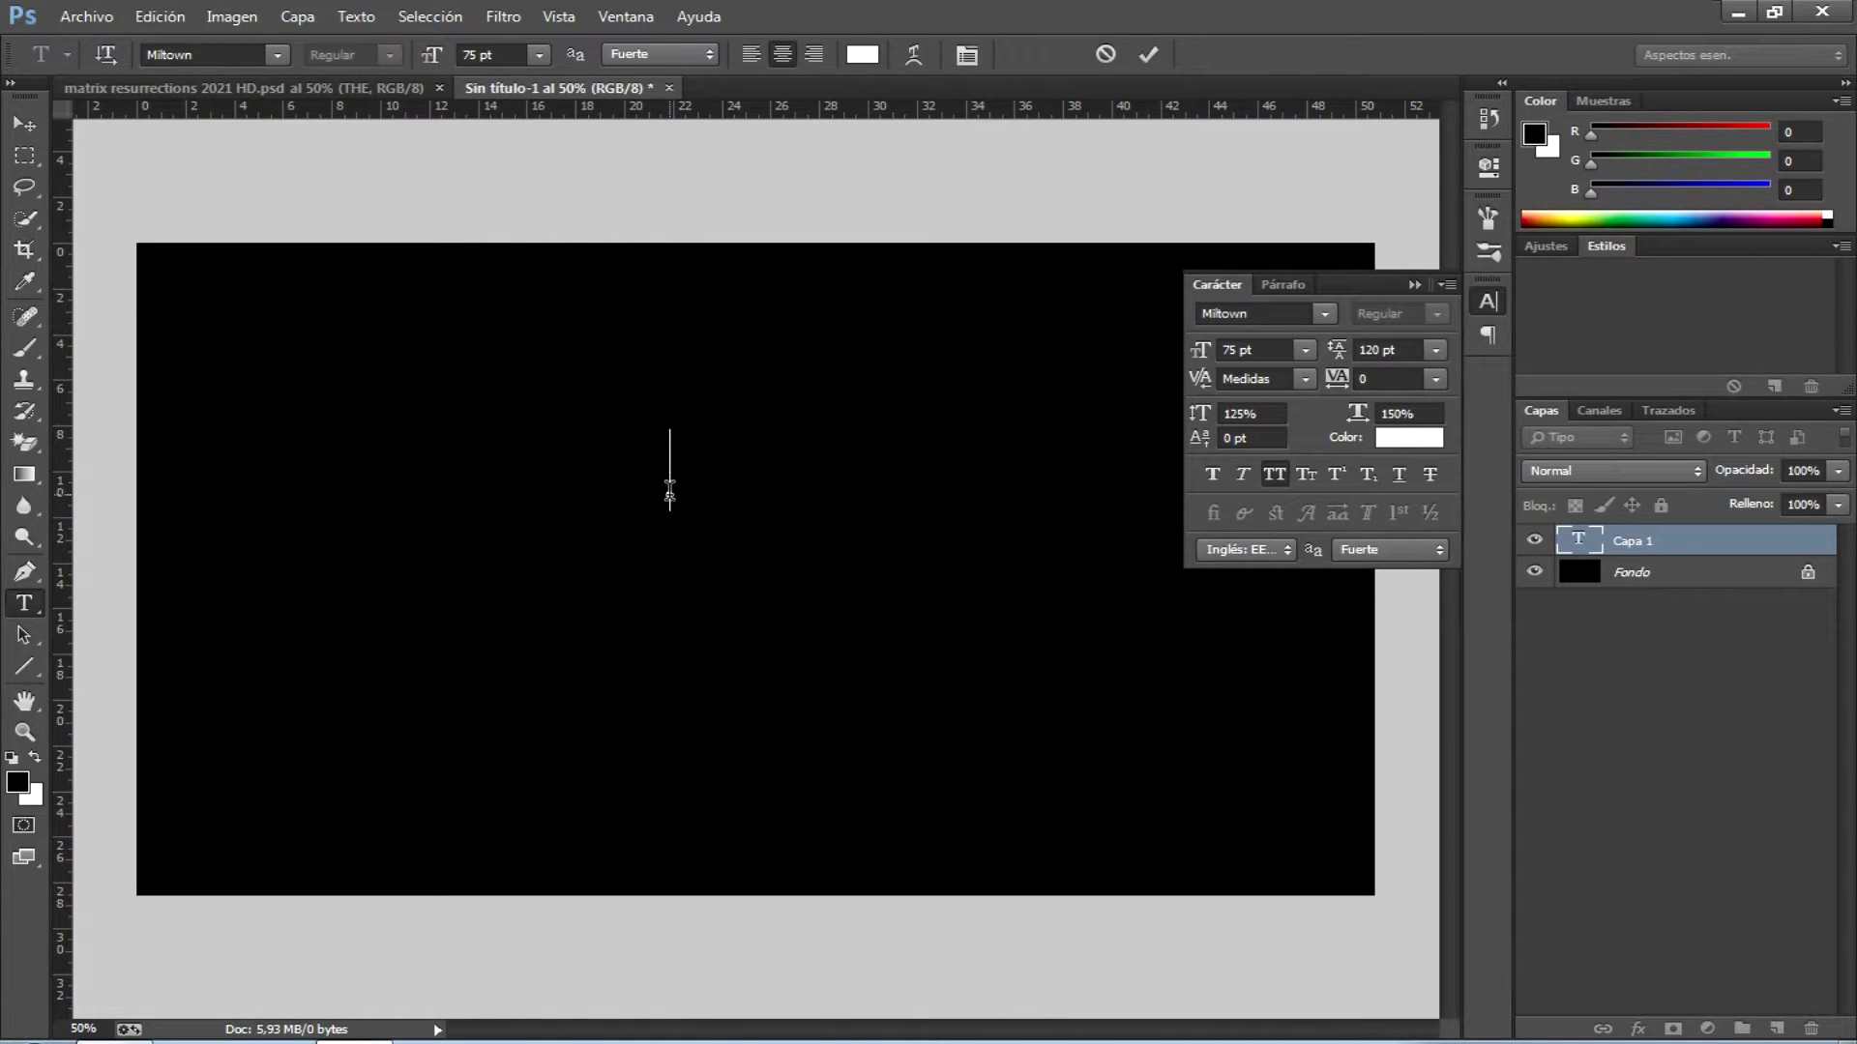
text(MATRIX )
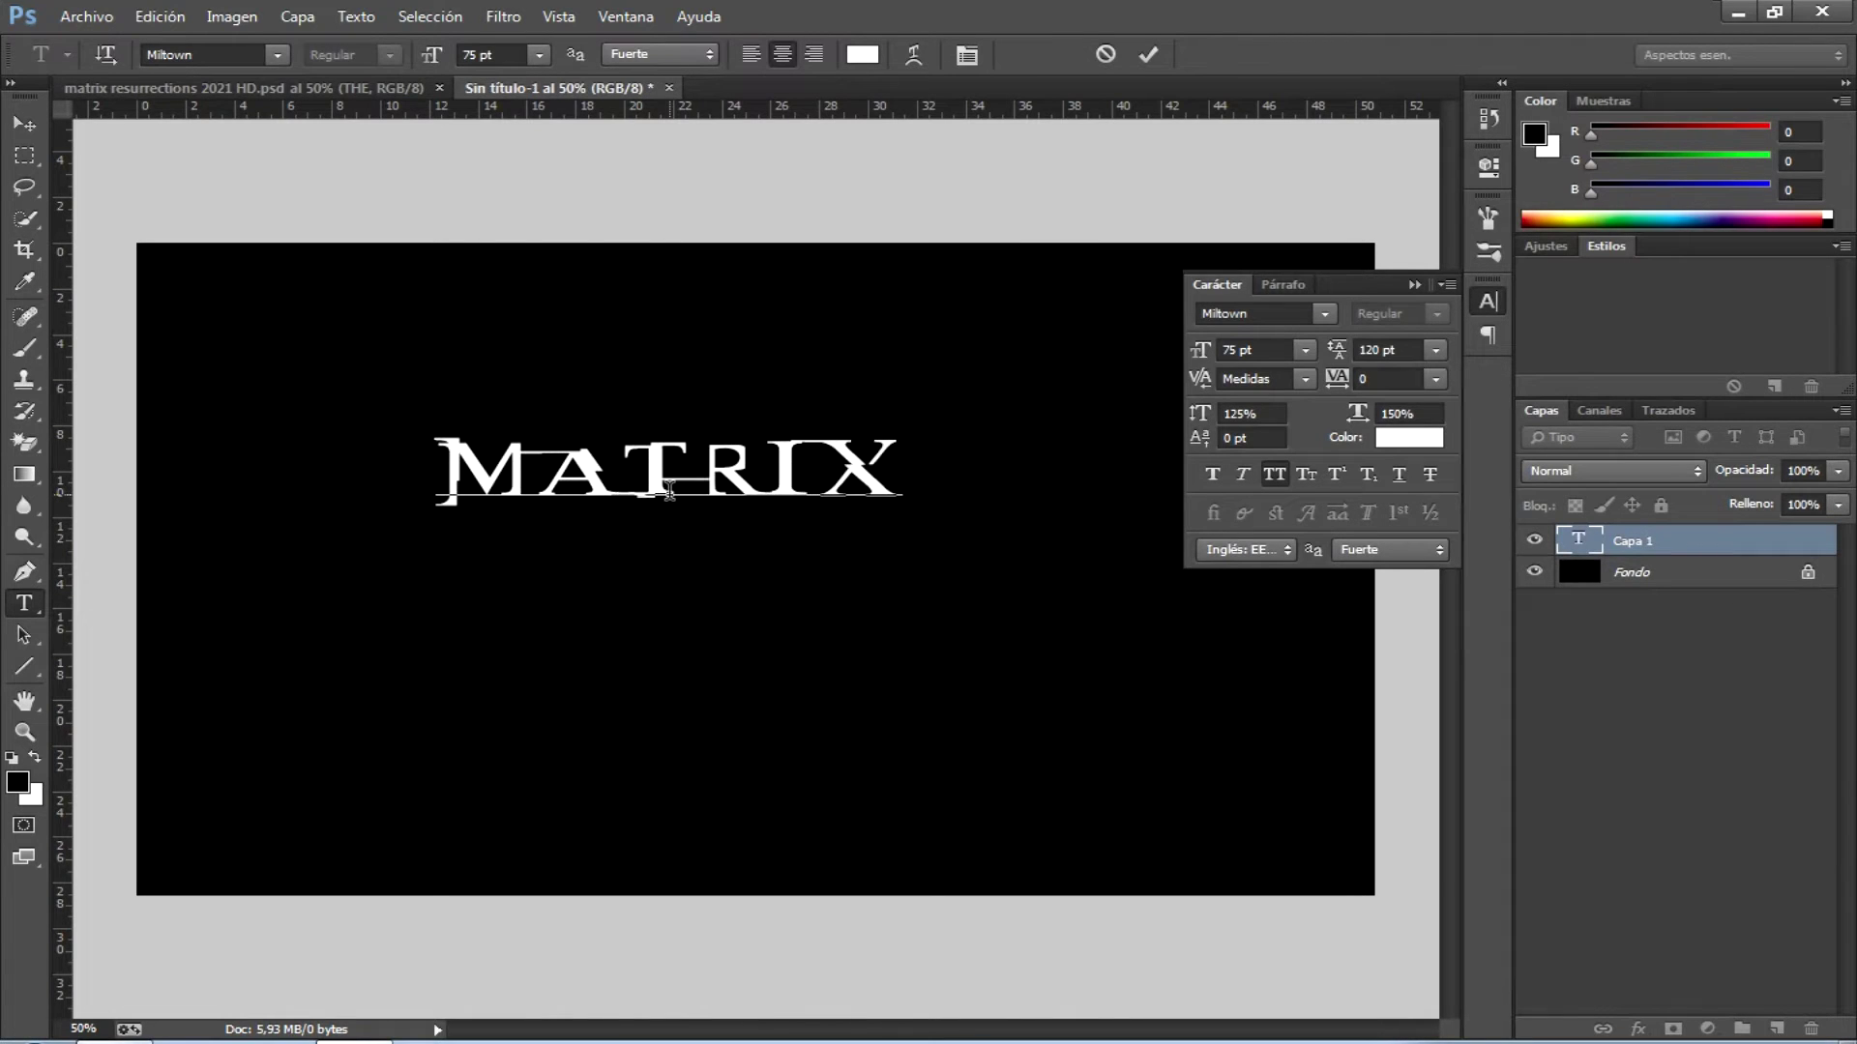
text(RE)
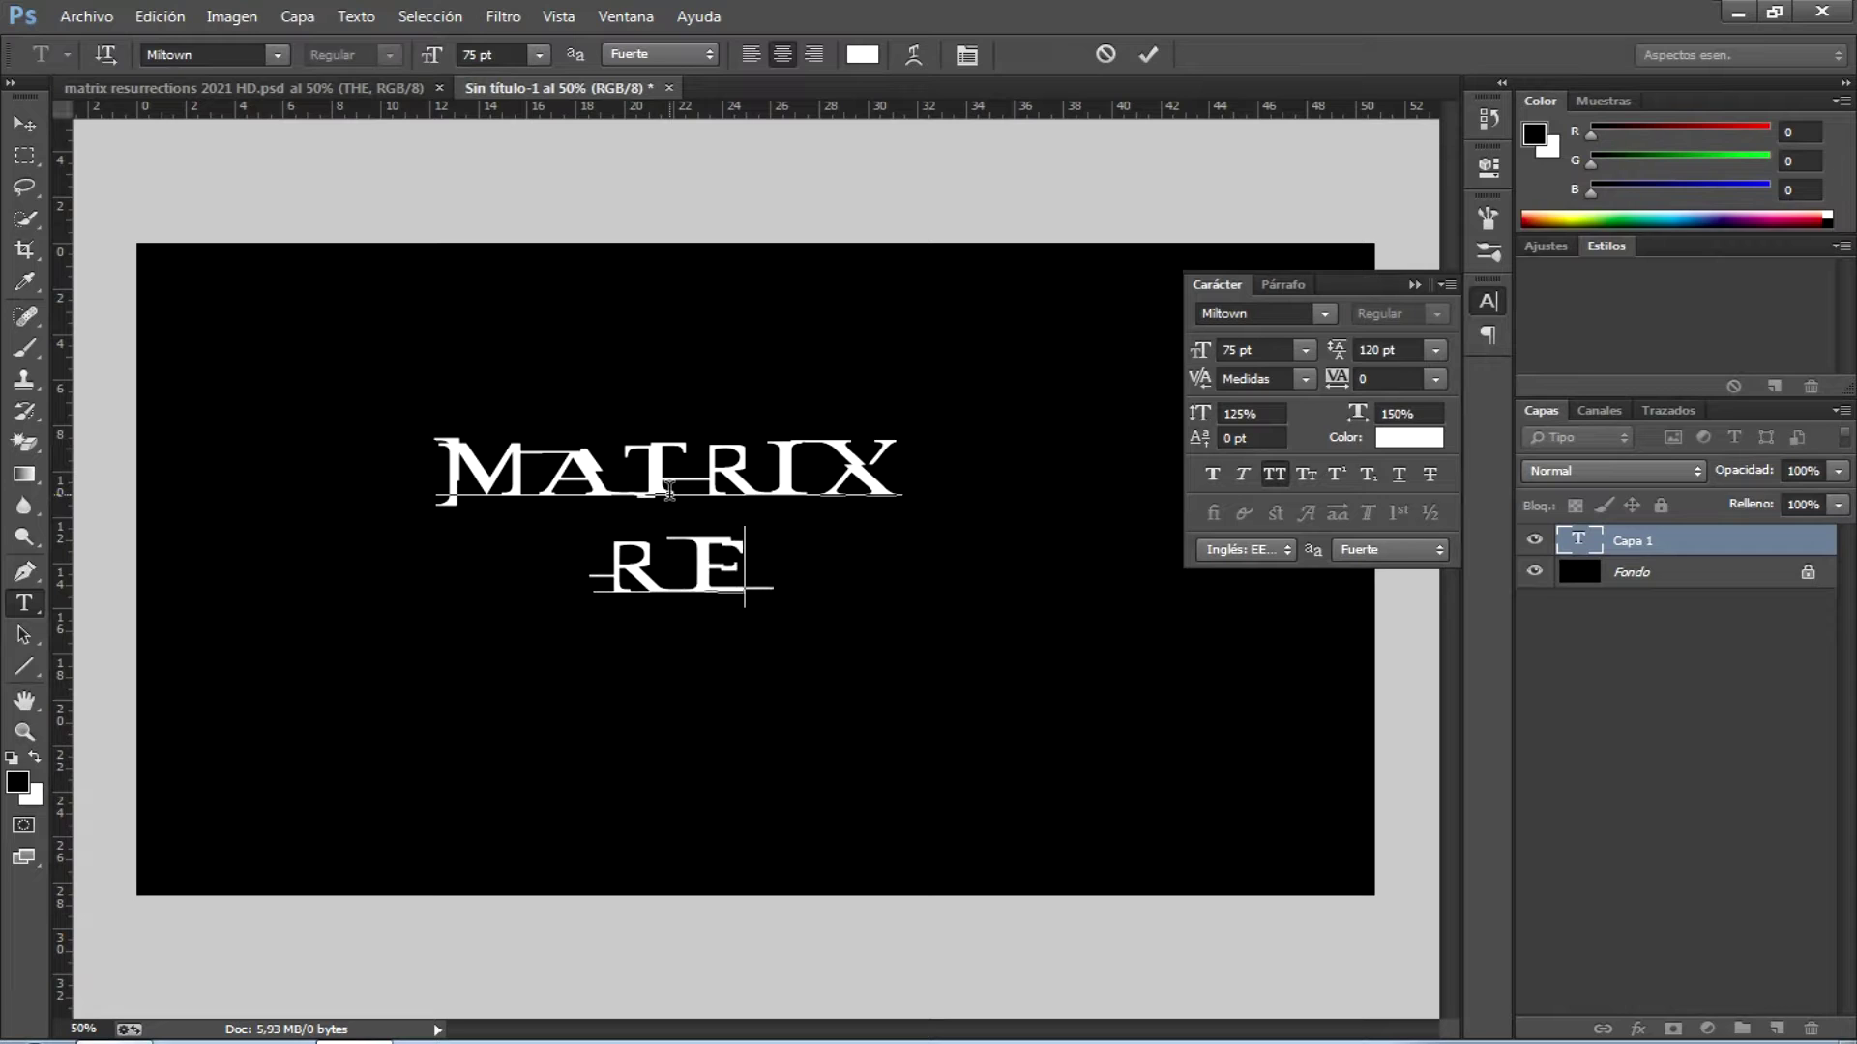
text(SURRECTIONS)
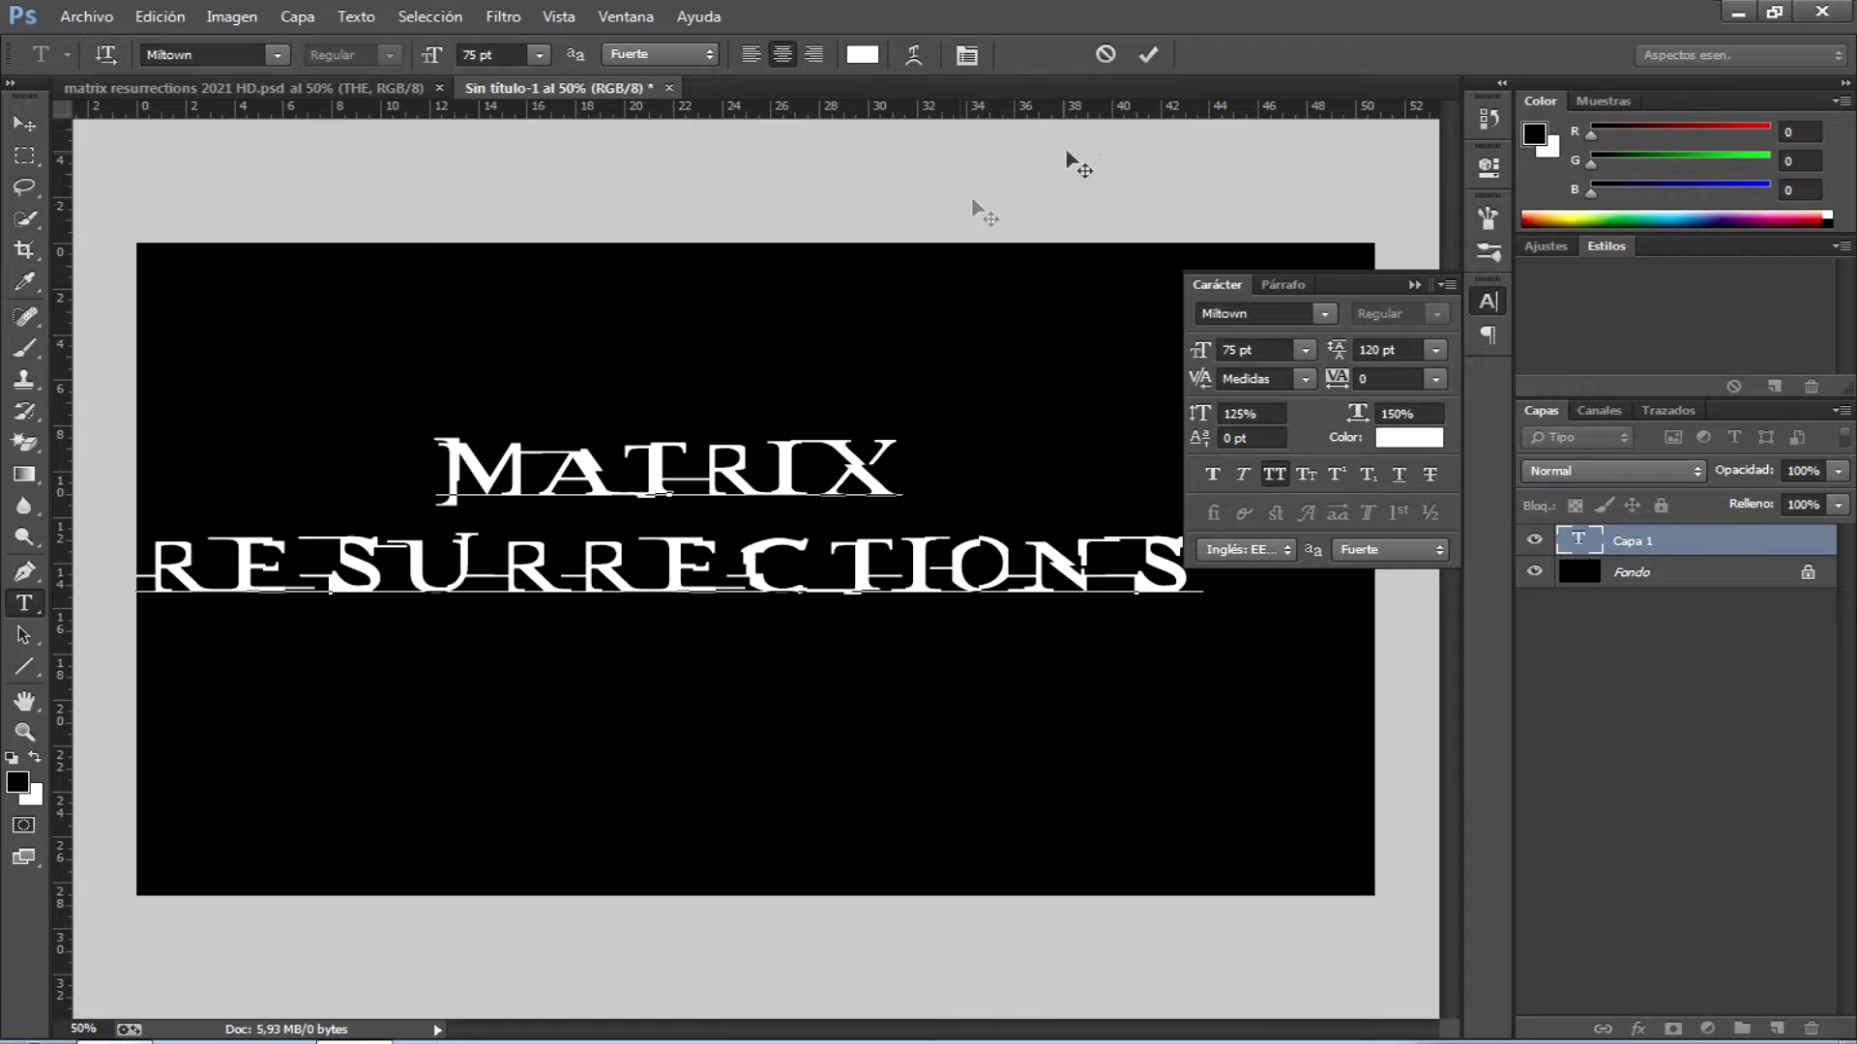
click(1148, 54)
click(24, 123)
drag(607, 467, 714, 503)
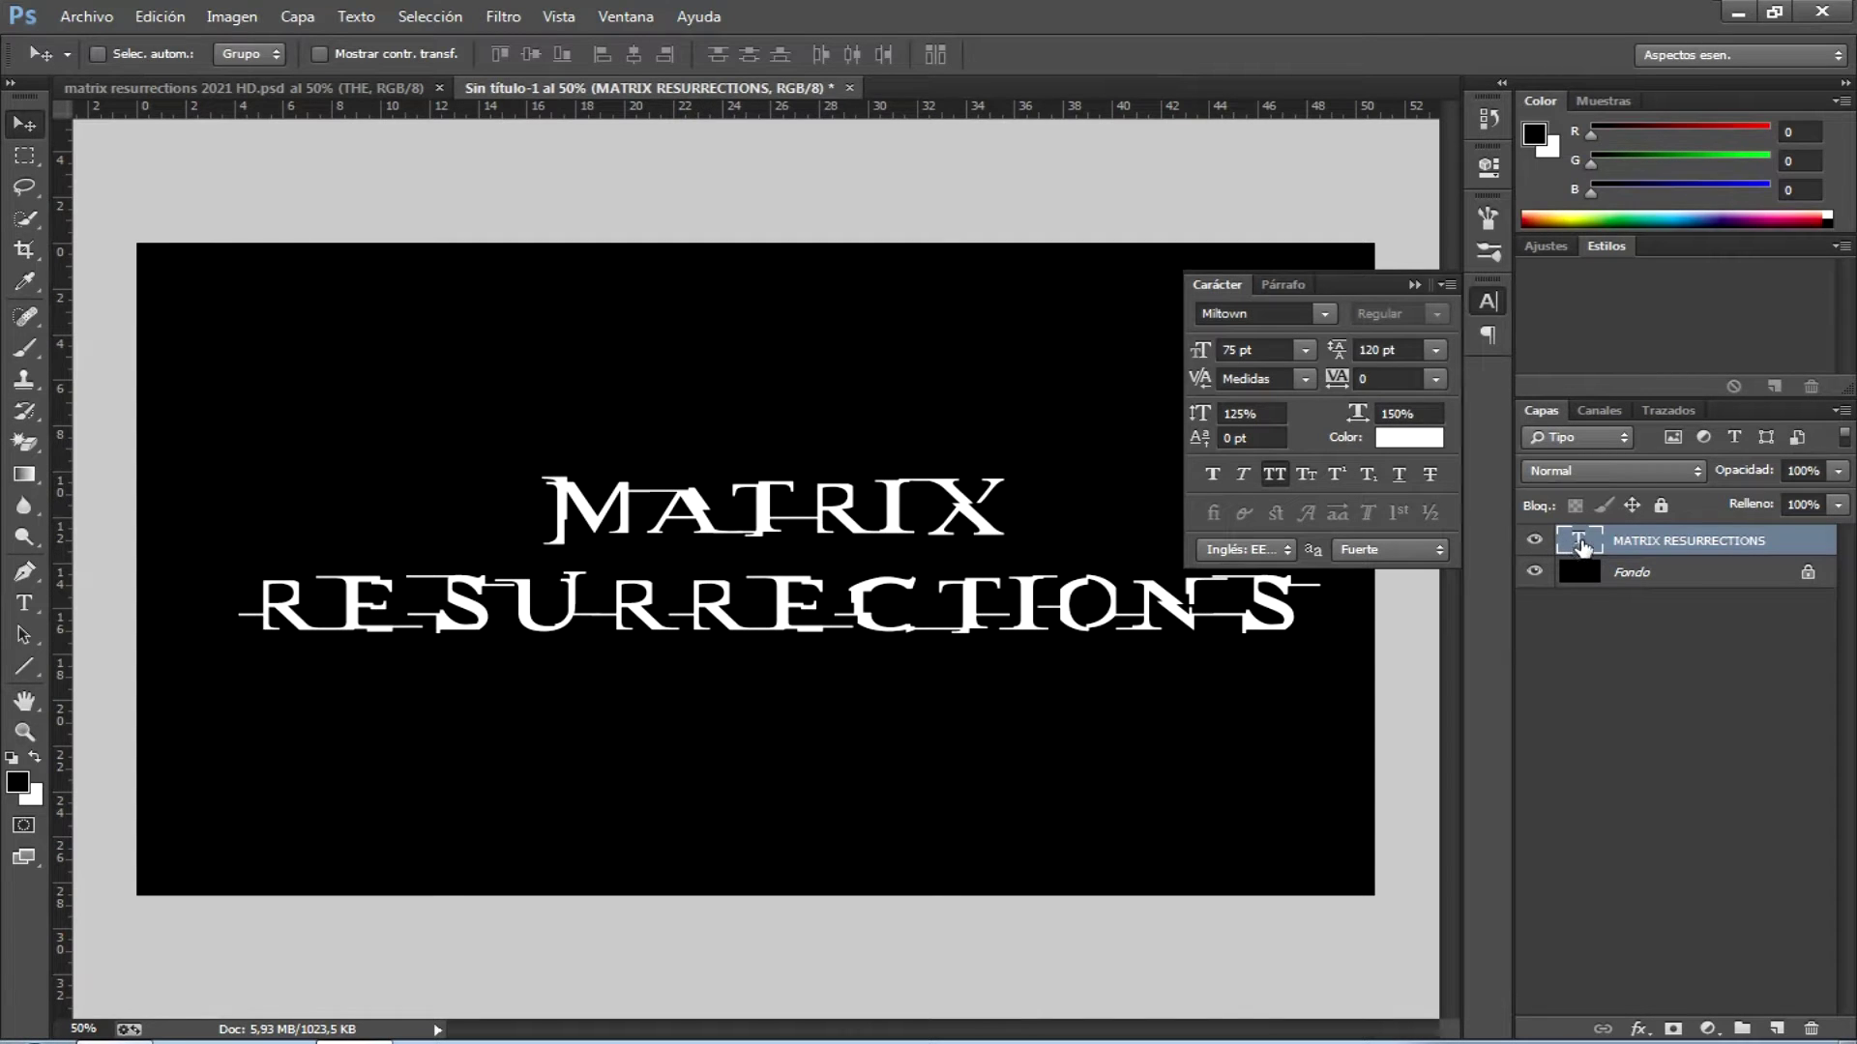
double_click(1580, 542)
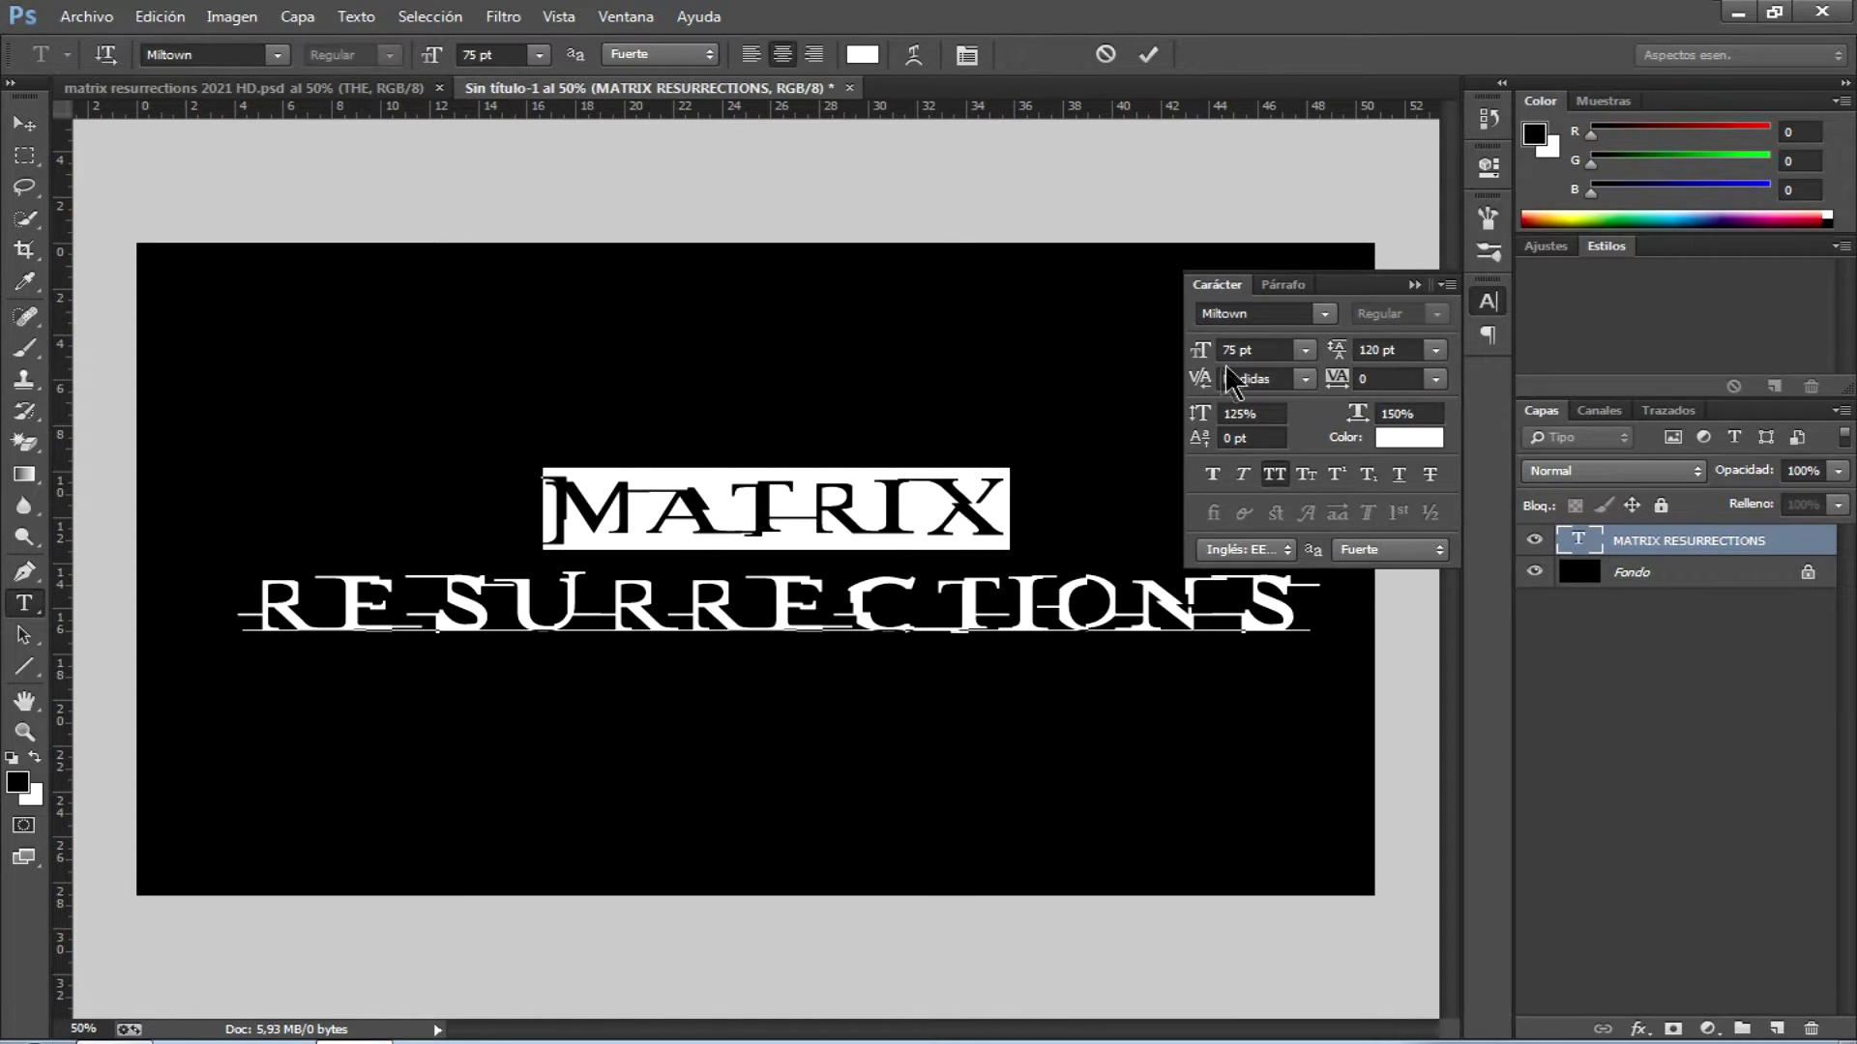
- Enlarge MATRIX to 130 pt, commit it, and nudge the title slightly lower
double_click(1228, 349)
text(13)
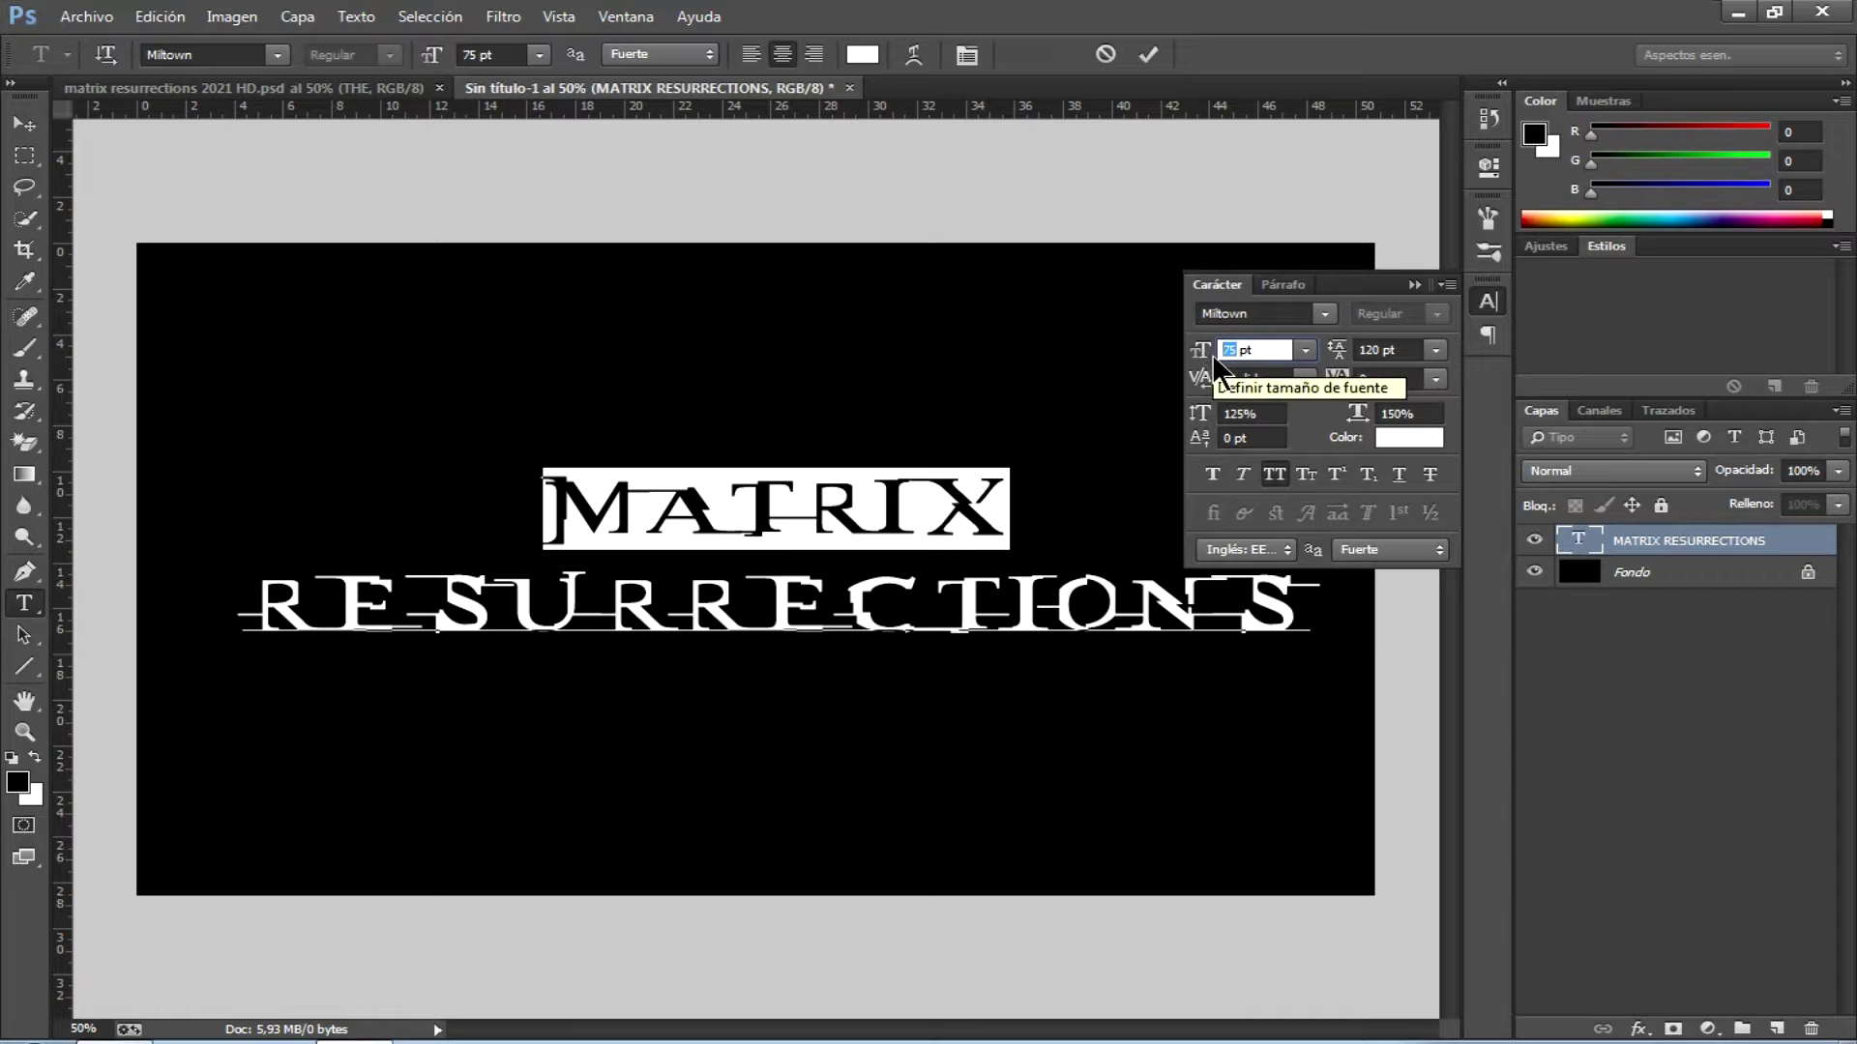
key(Return)
text(0)
key(Return)
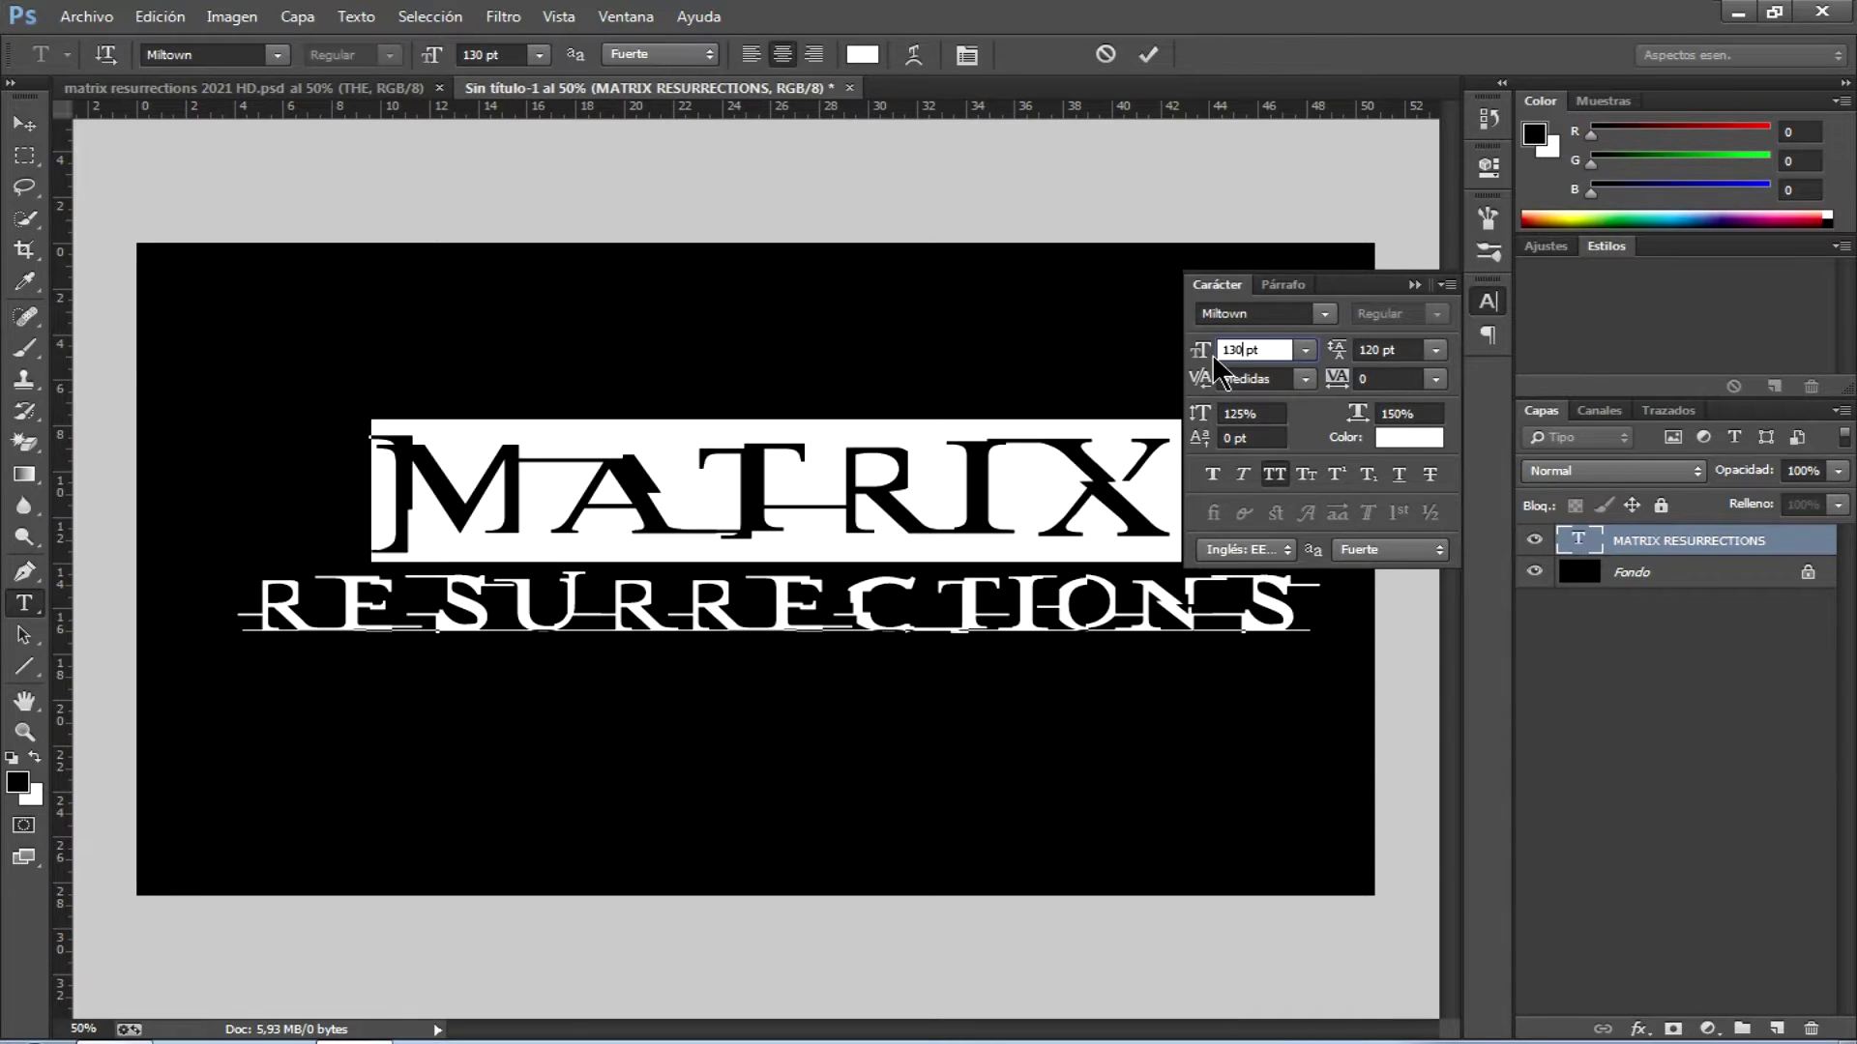
click(1148, 55)
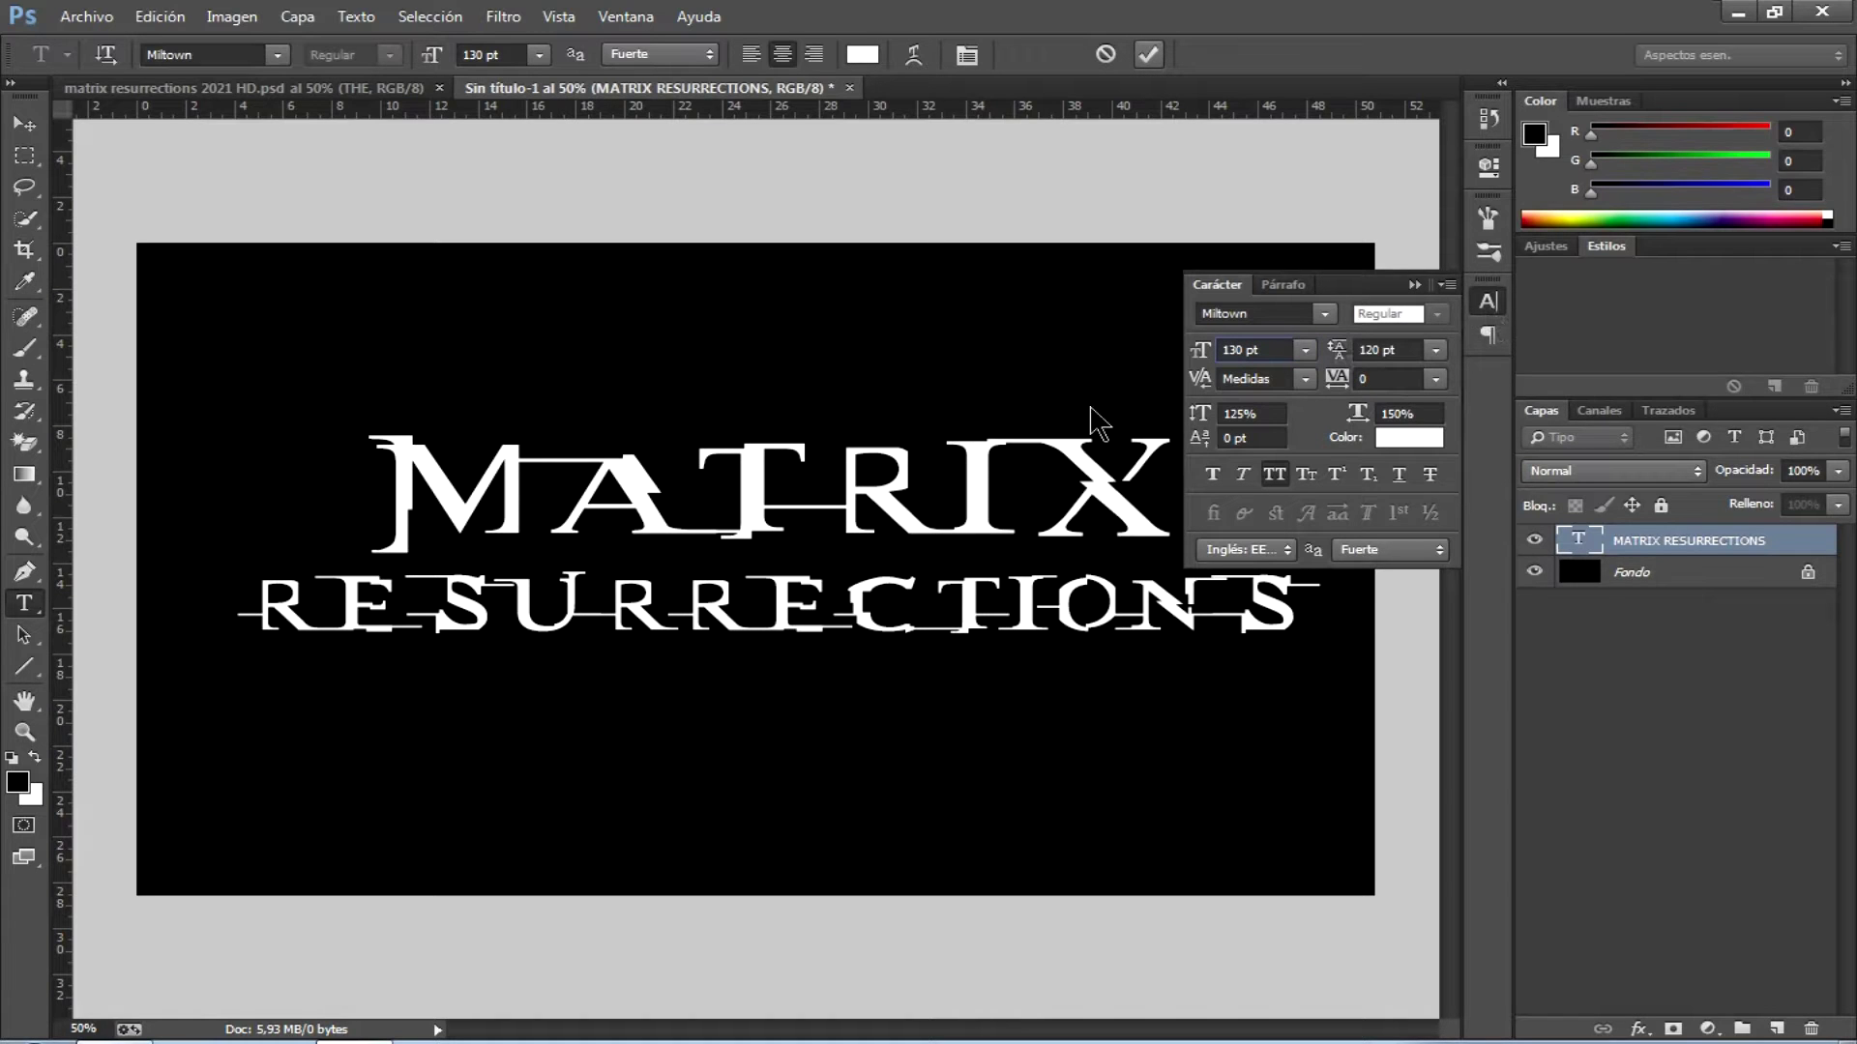
key(v)
key(v)
drag(874, 510, 863, 530)
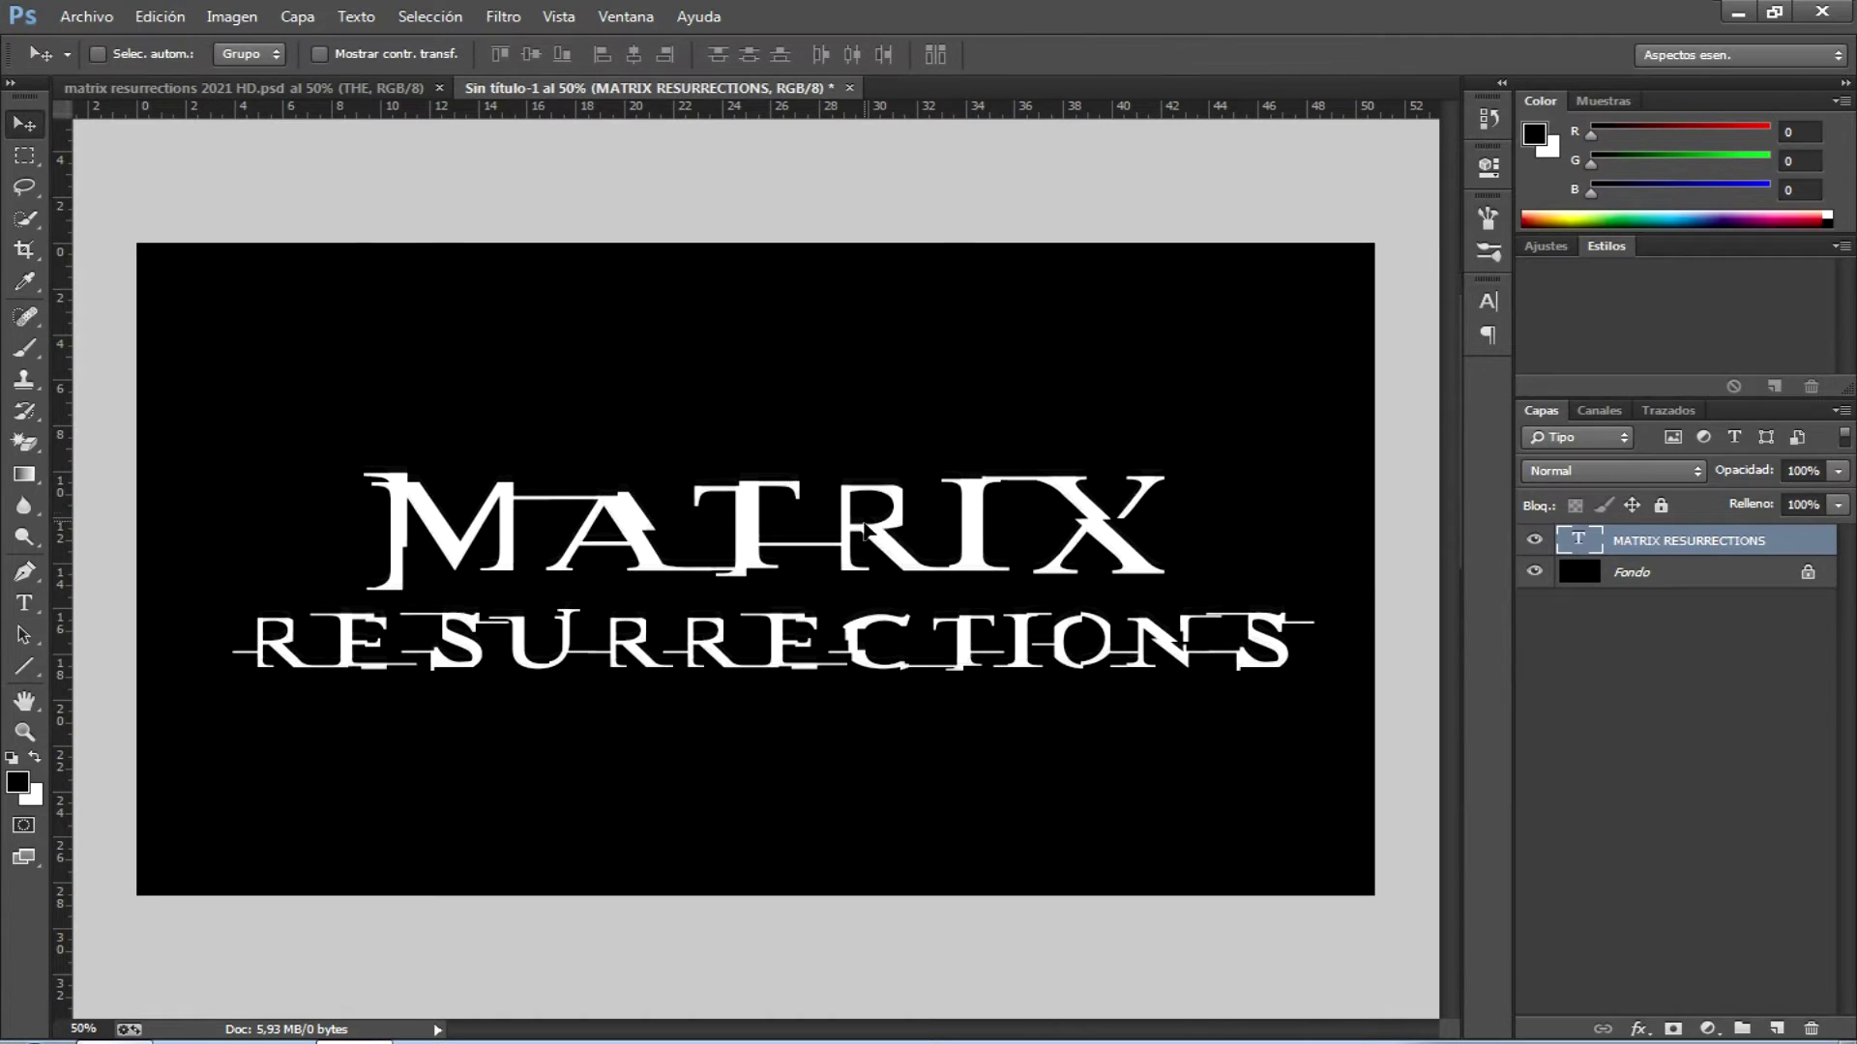
- With the Fondo layer selected, choose the matrix font at 35 pt
click(1702, 576)
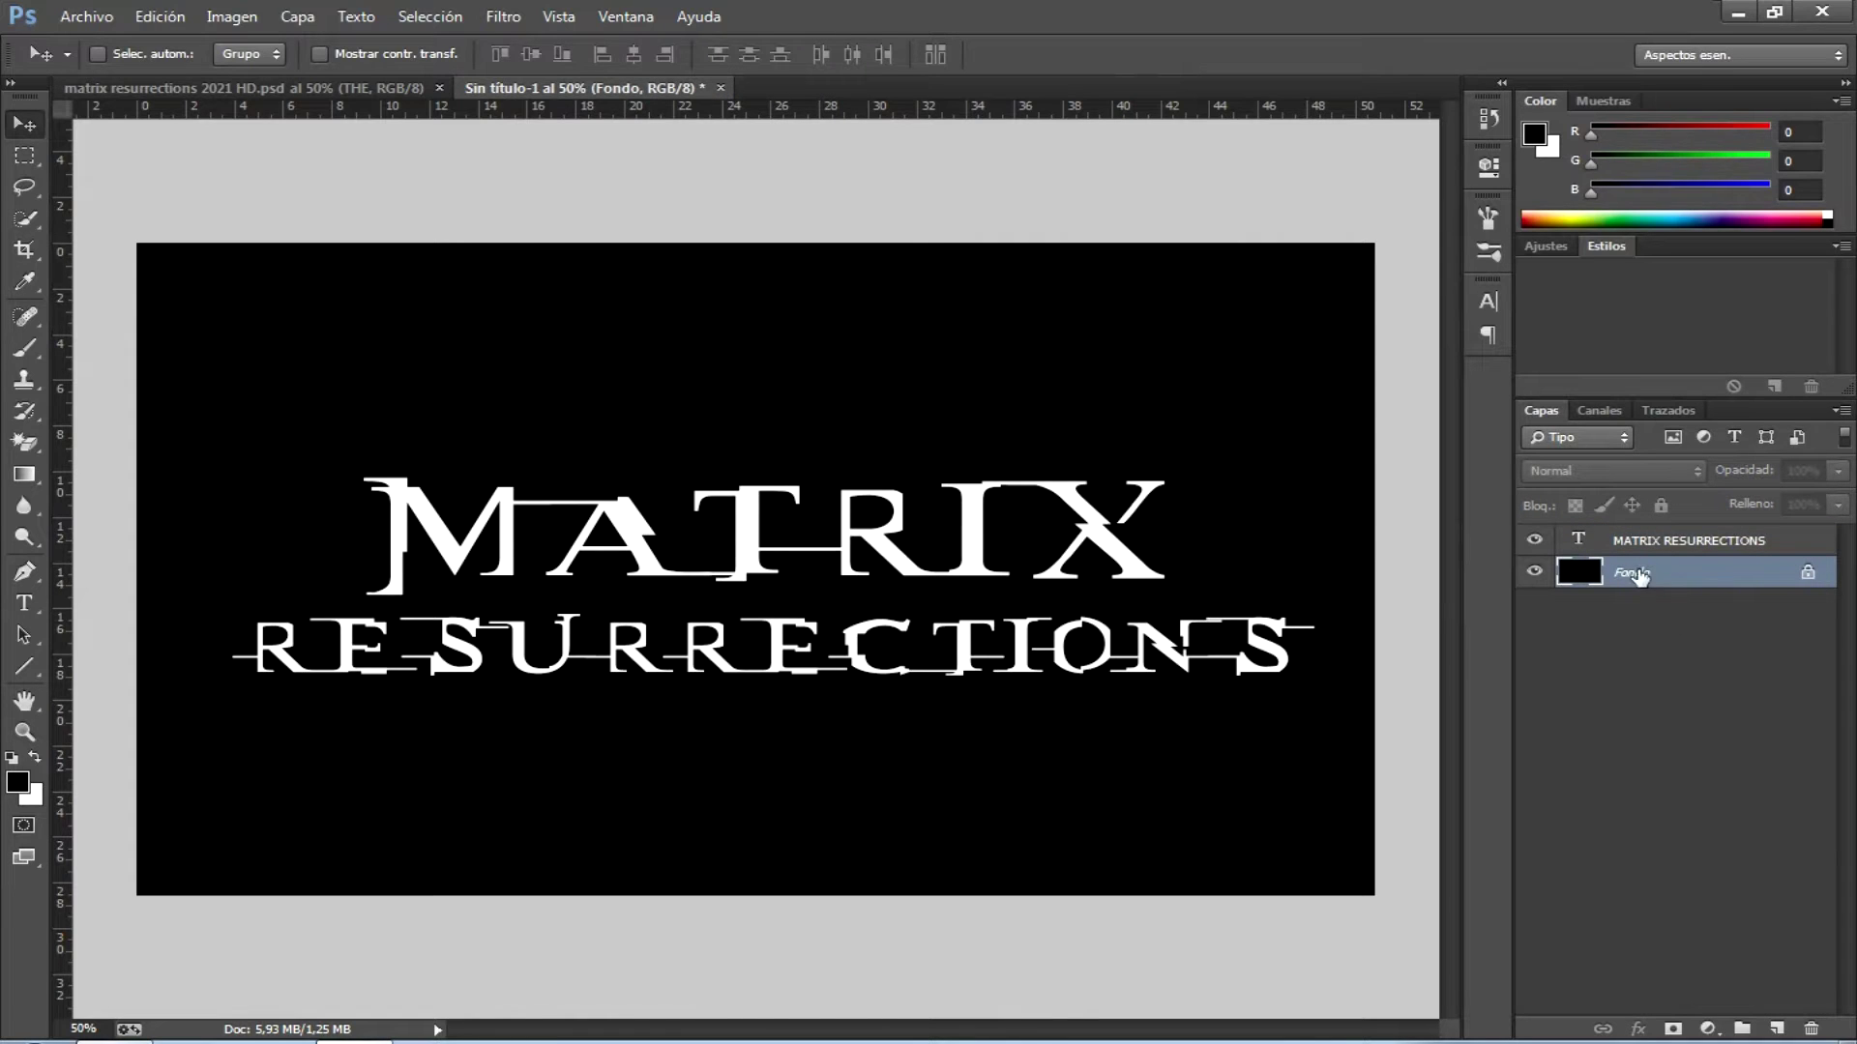
click(37, 607)
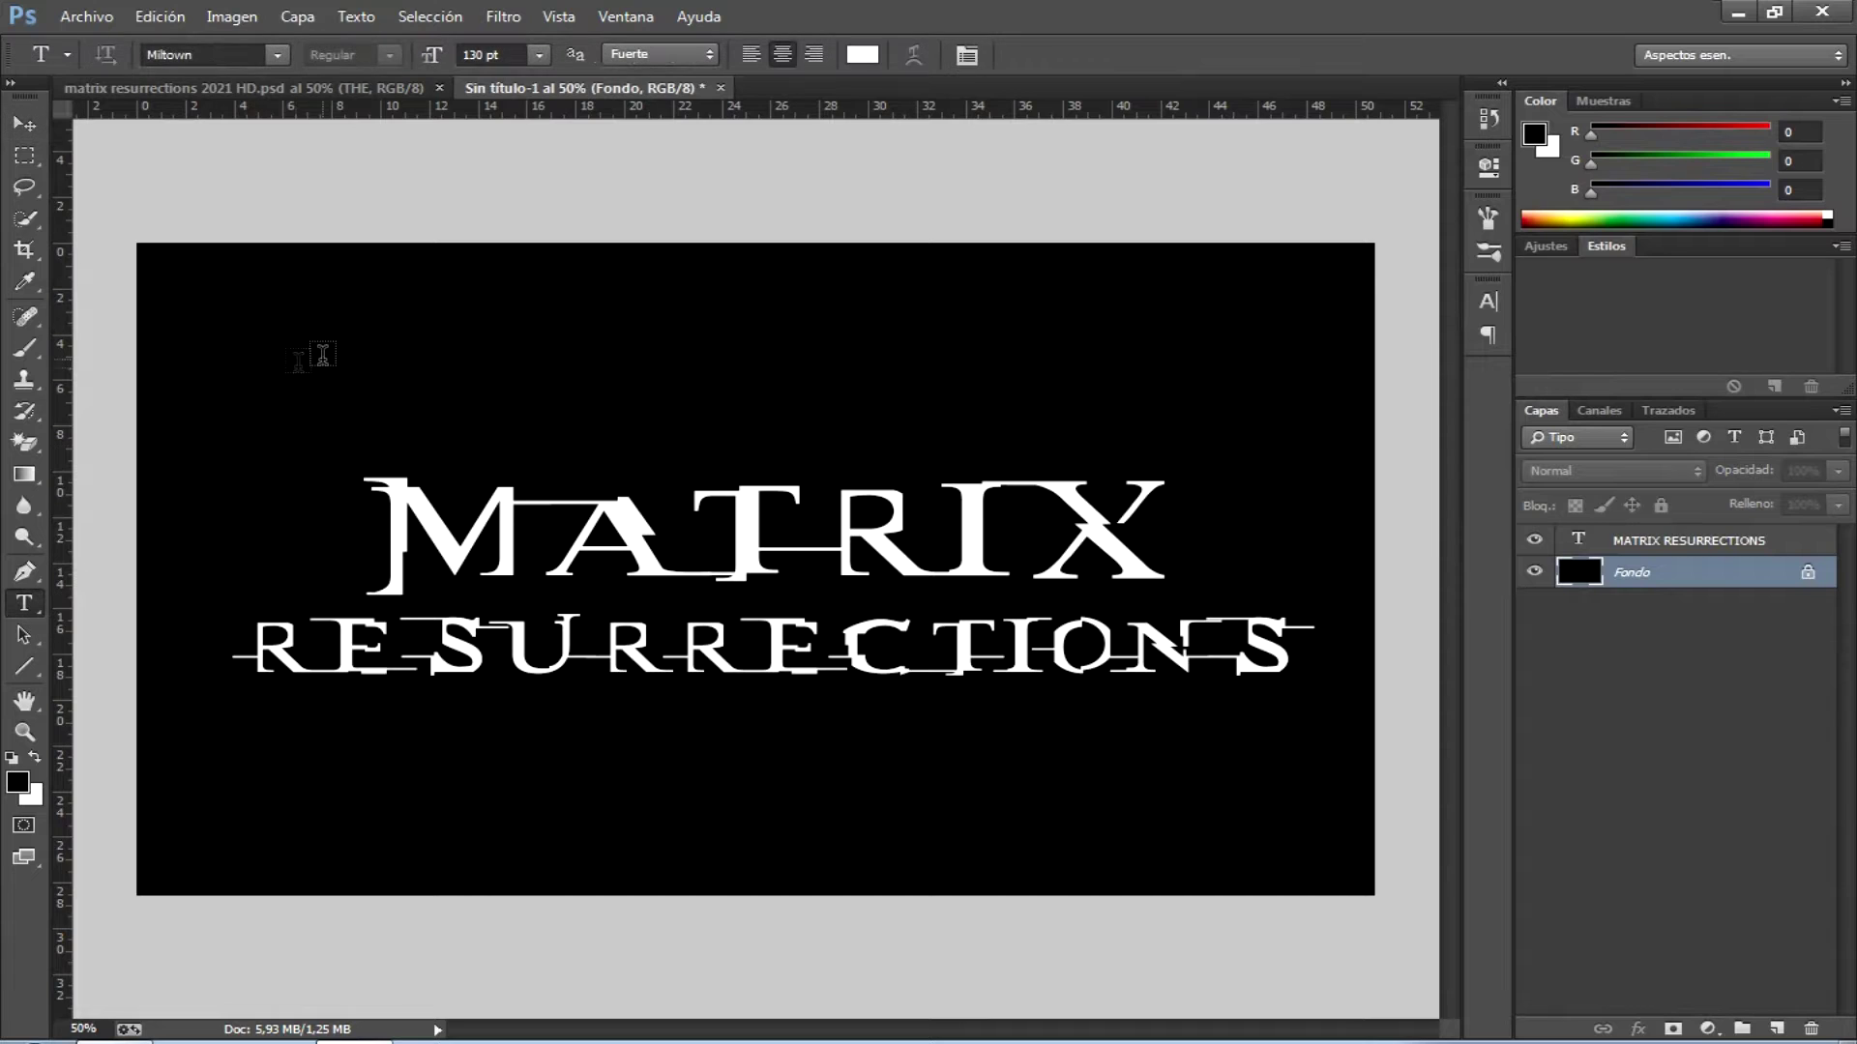
click(228, 54)
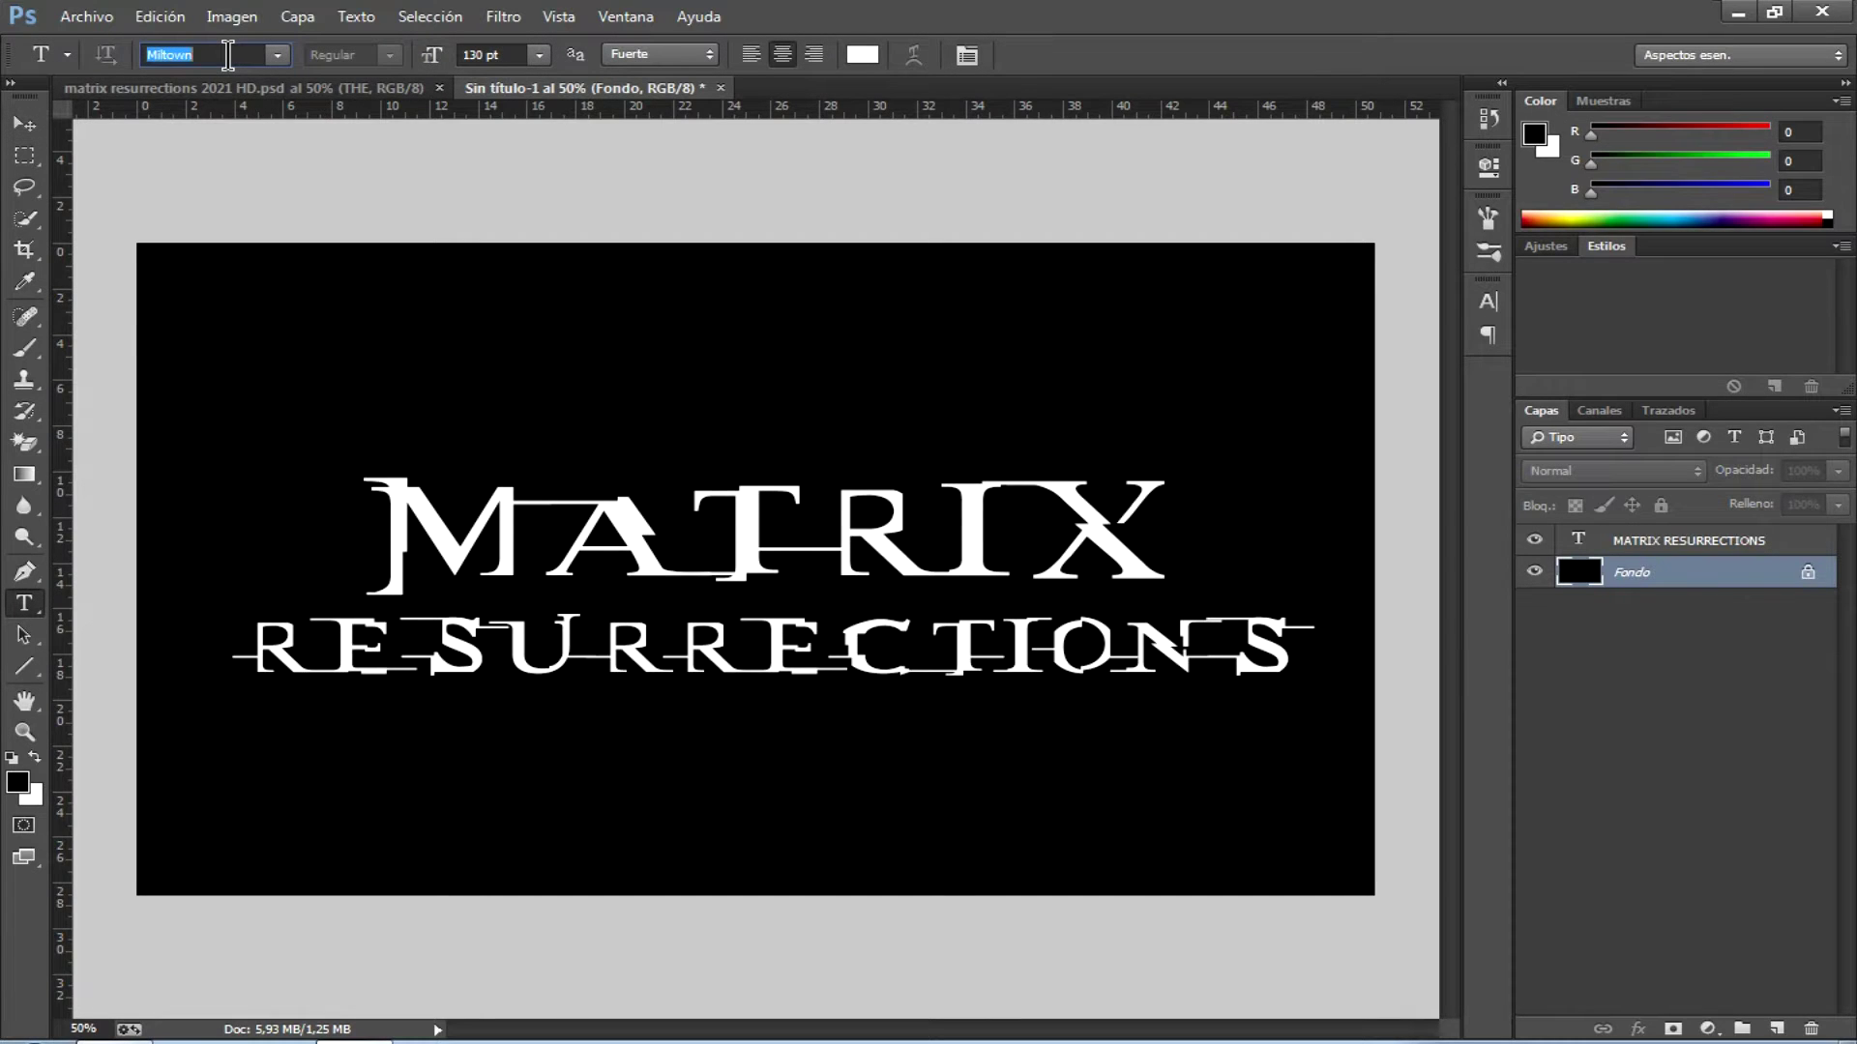
text(Magneto)
click(276, 54)
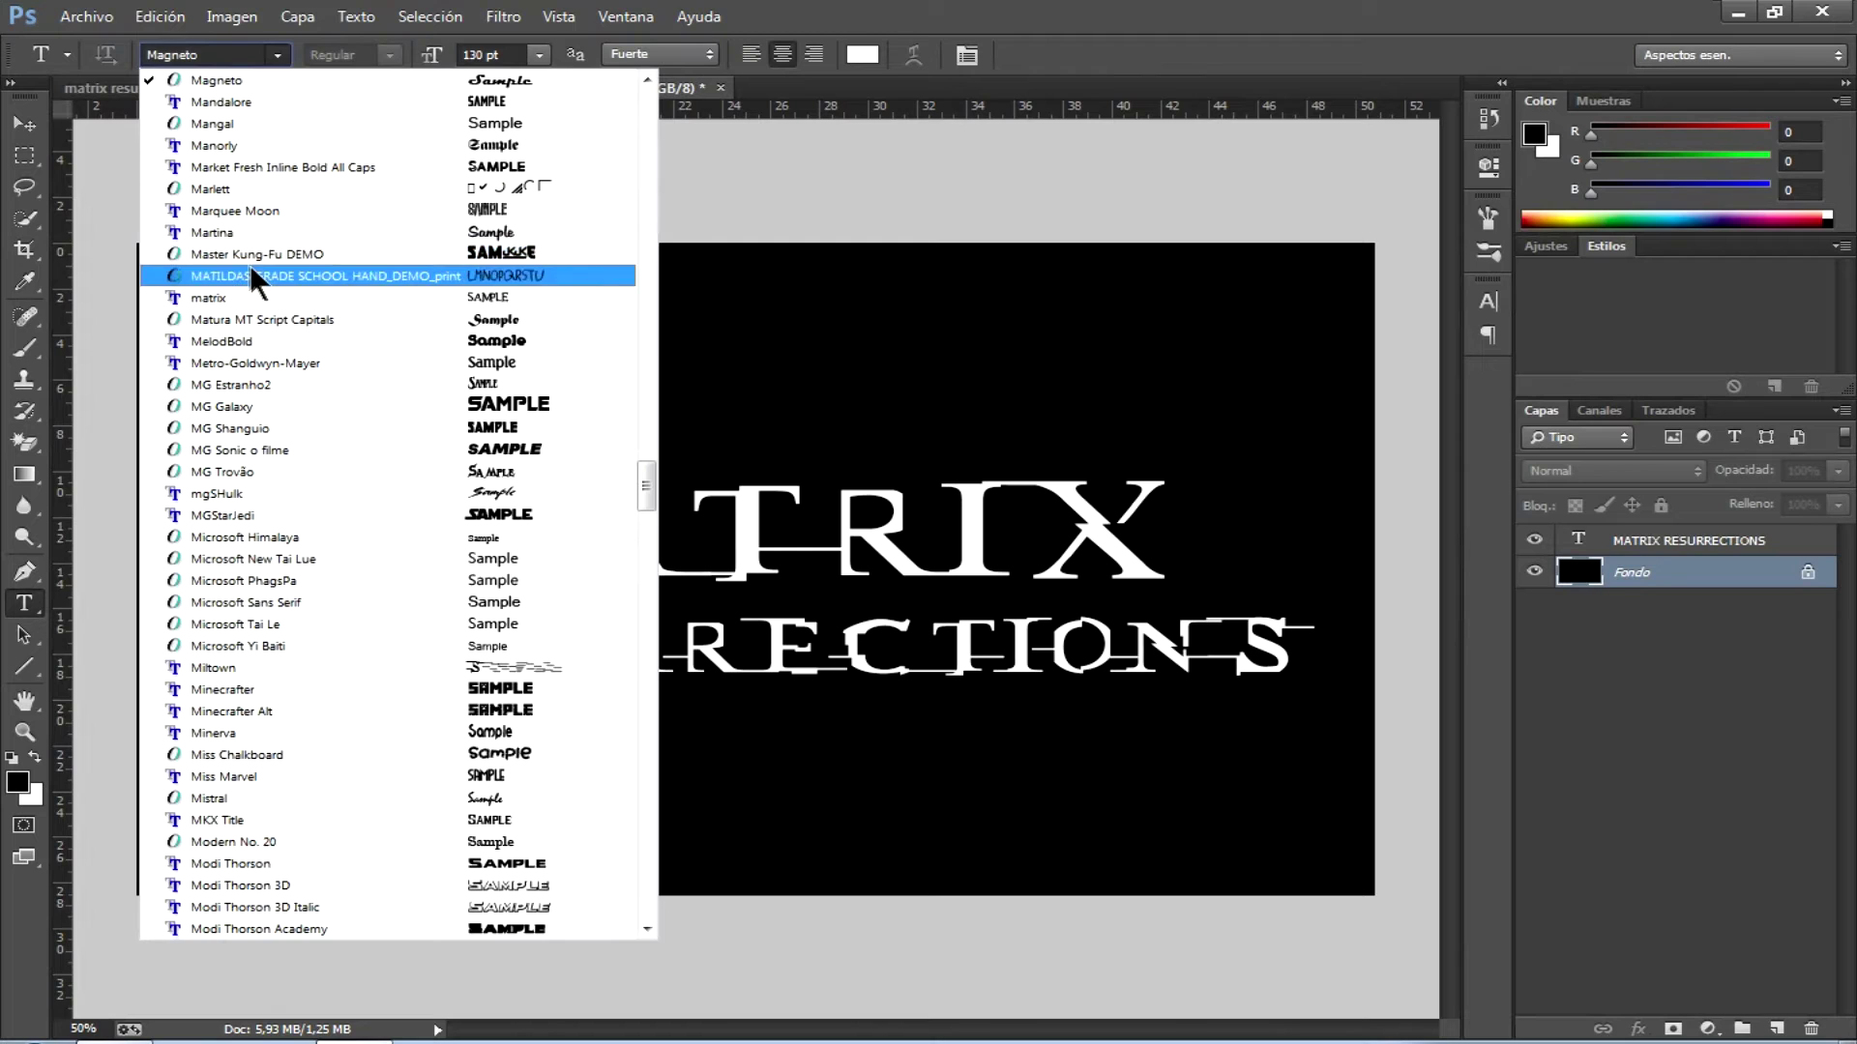
click(241, 298)
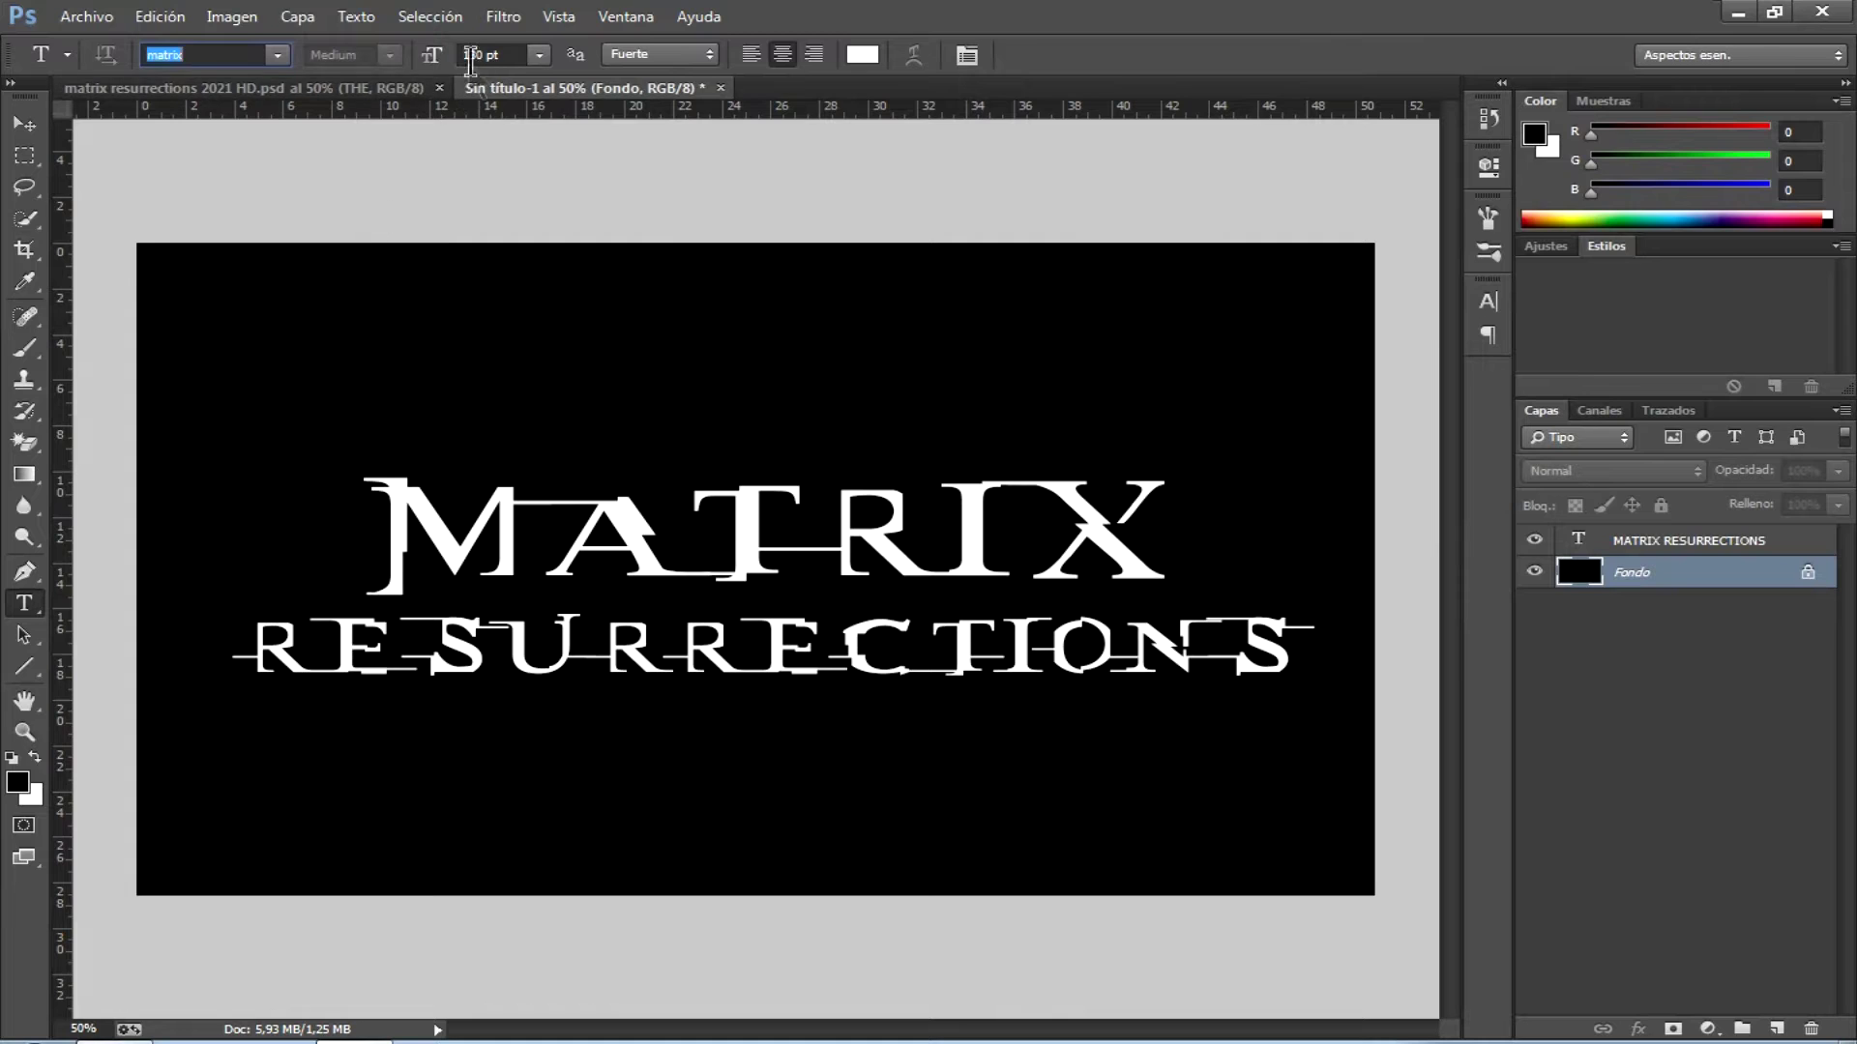
click(461, 55)
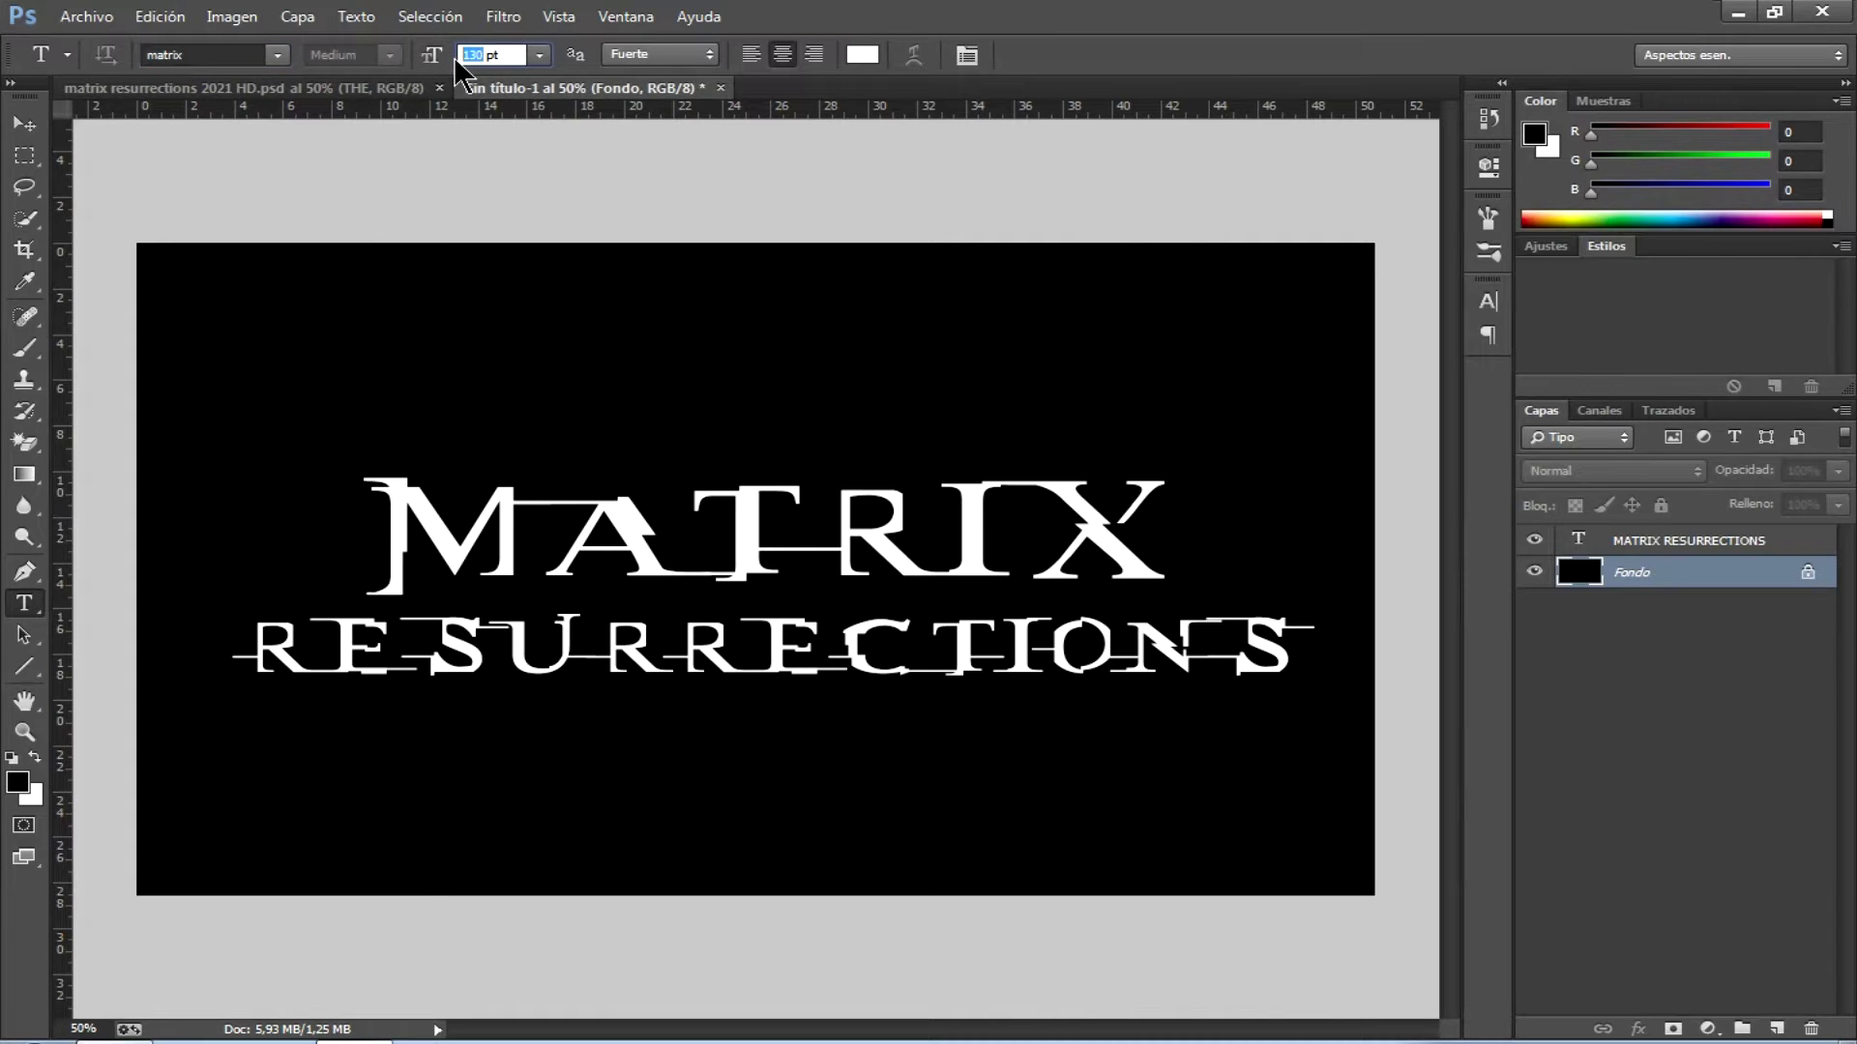
text(35)
- Confirm the 35 pt size and set letter tracking to 1000 in the Character panel
click(967, 55)
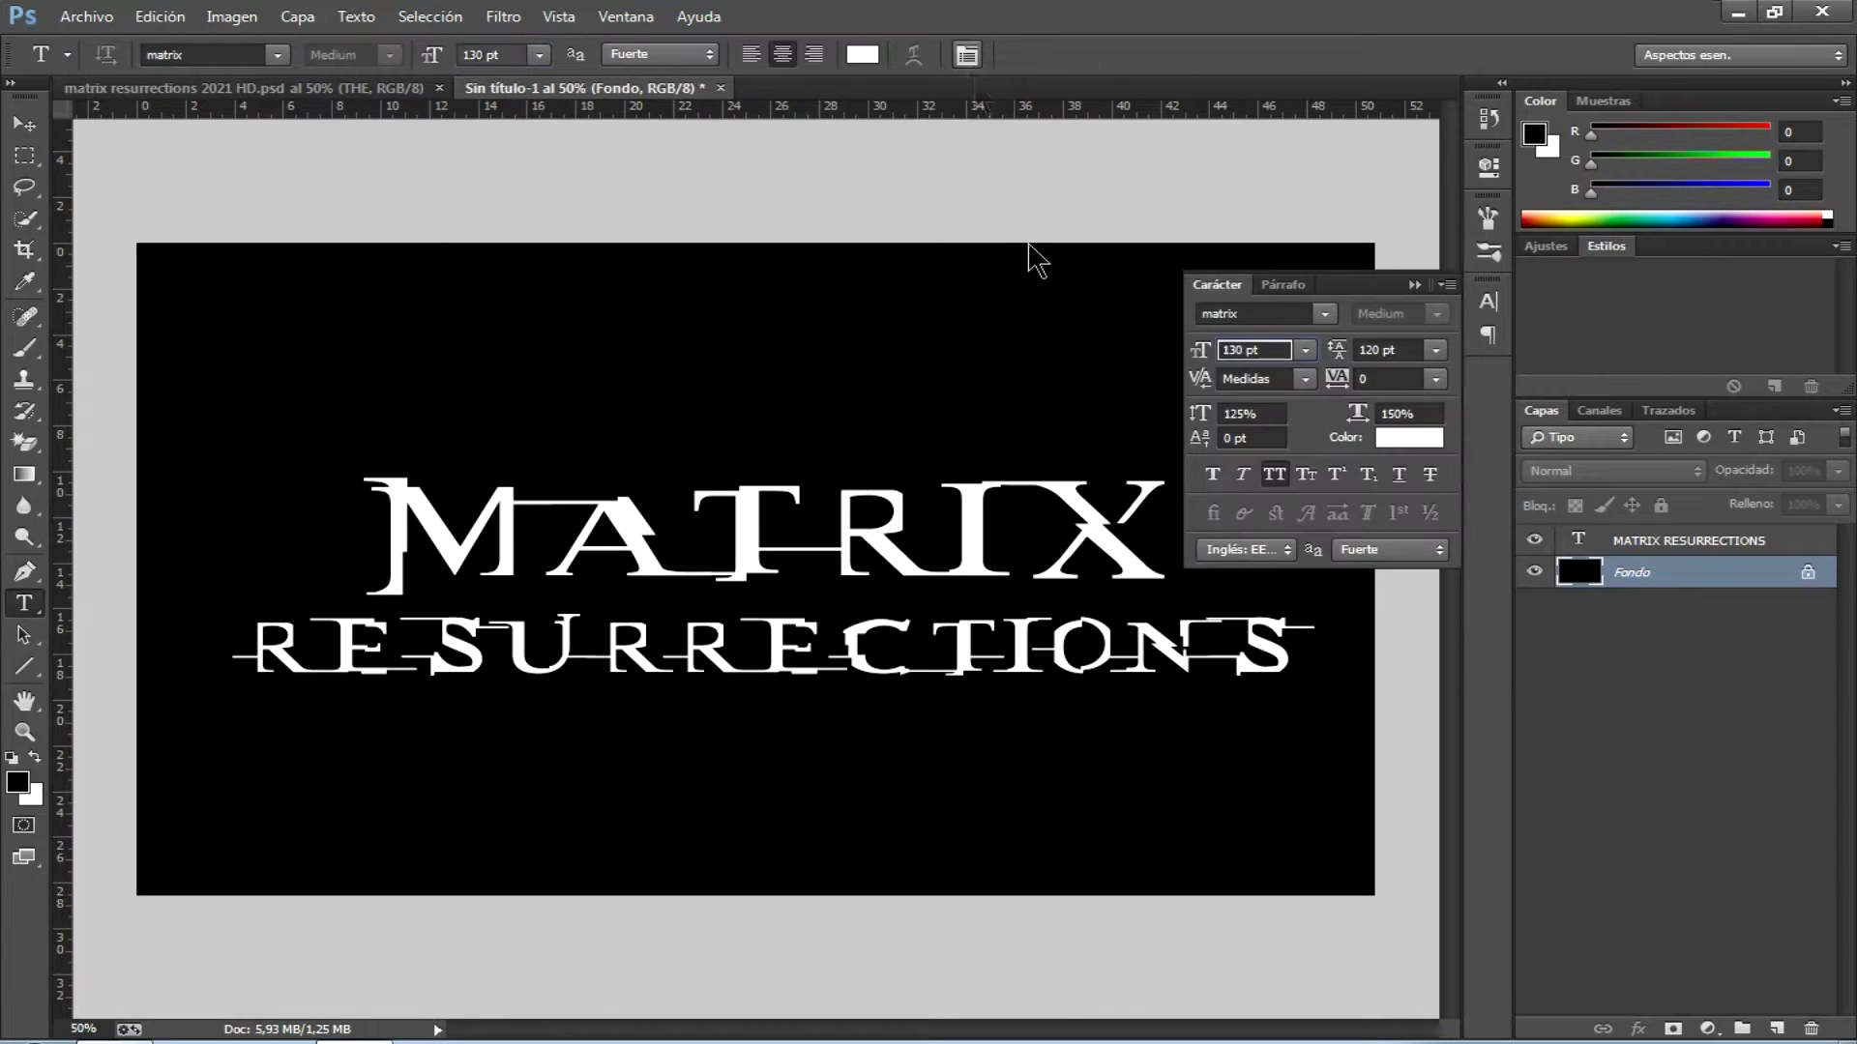
drag(1240, 350, 1220, 350)
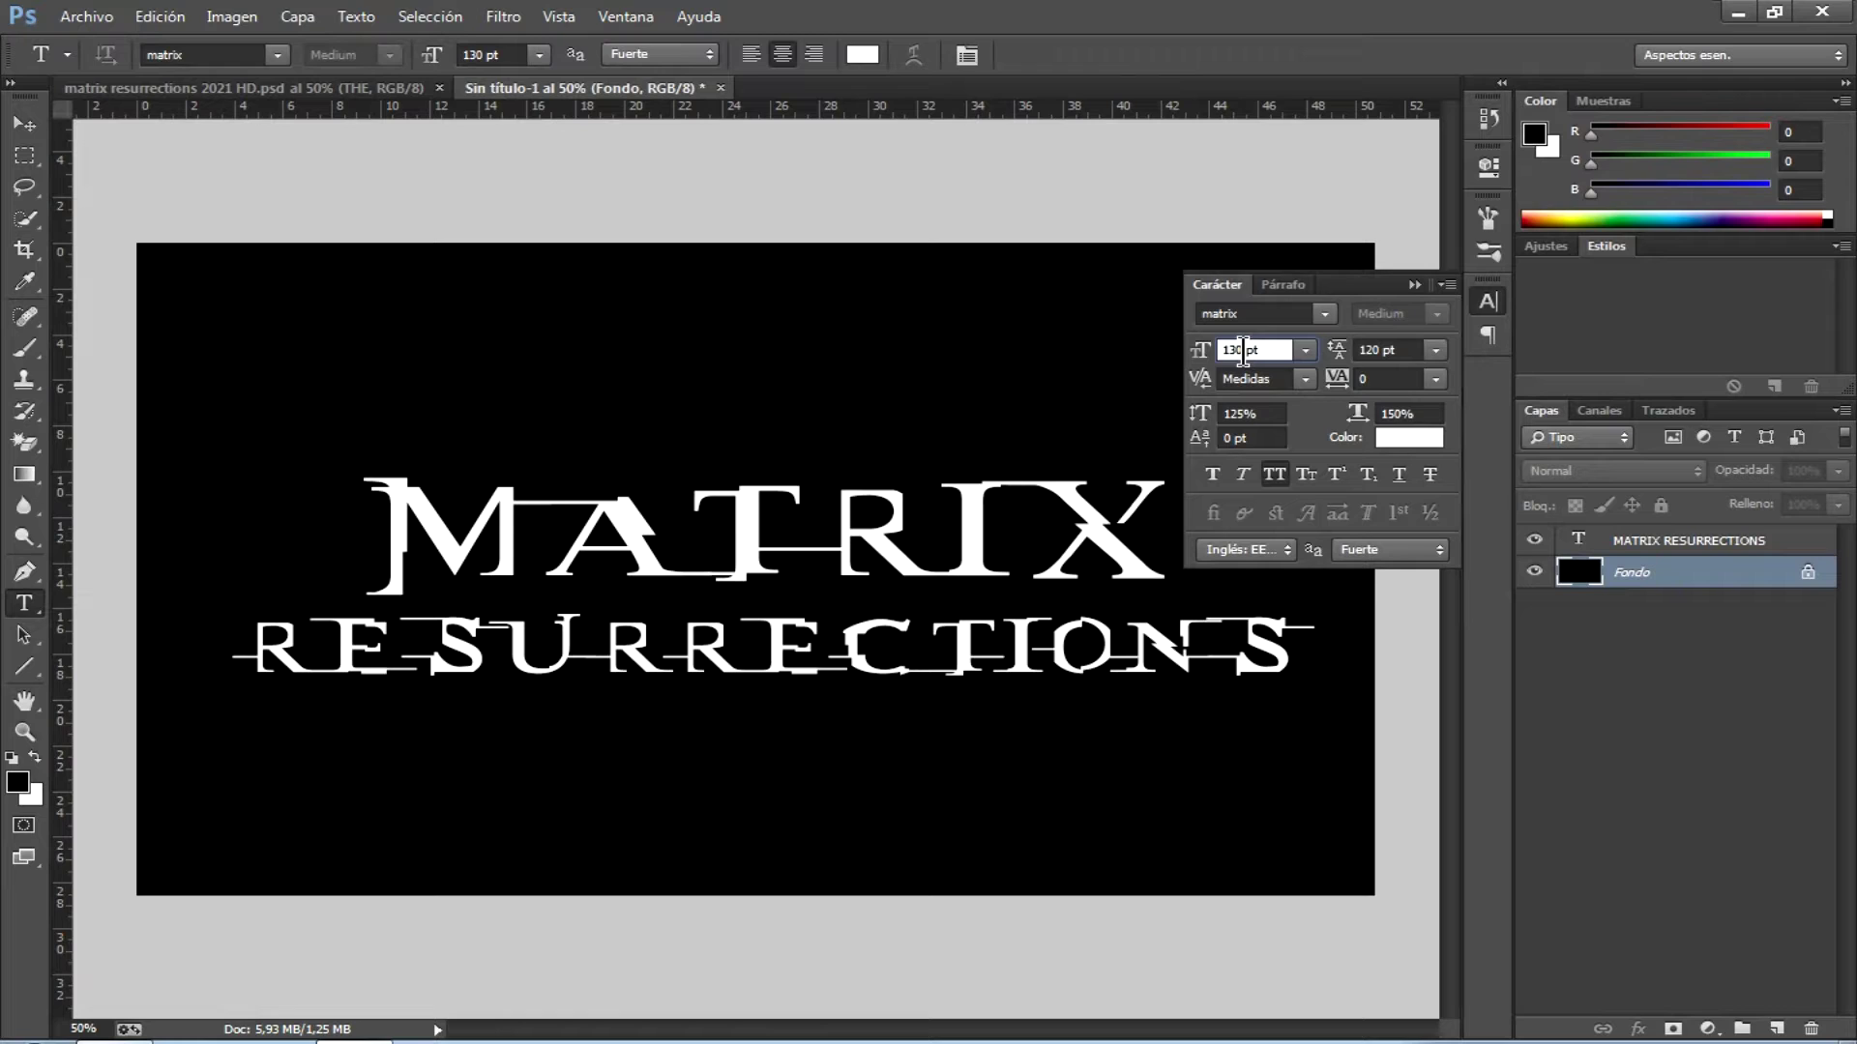
text(35)
click(1260, 414)
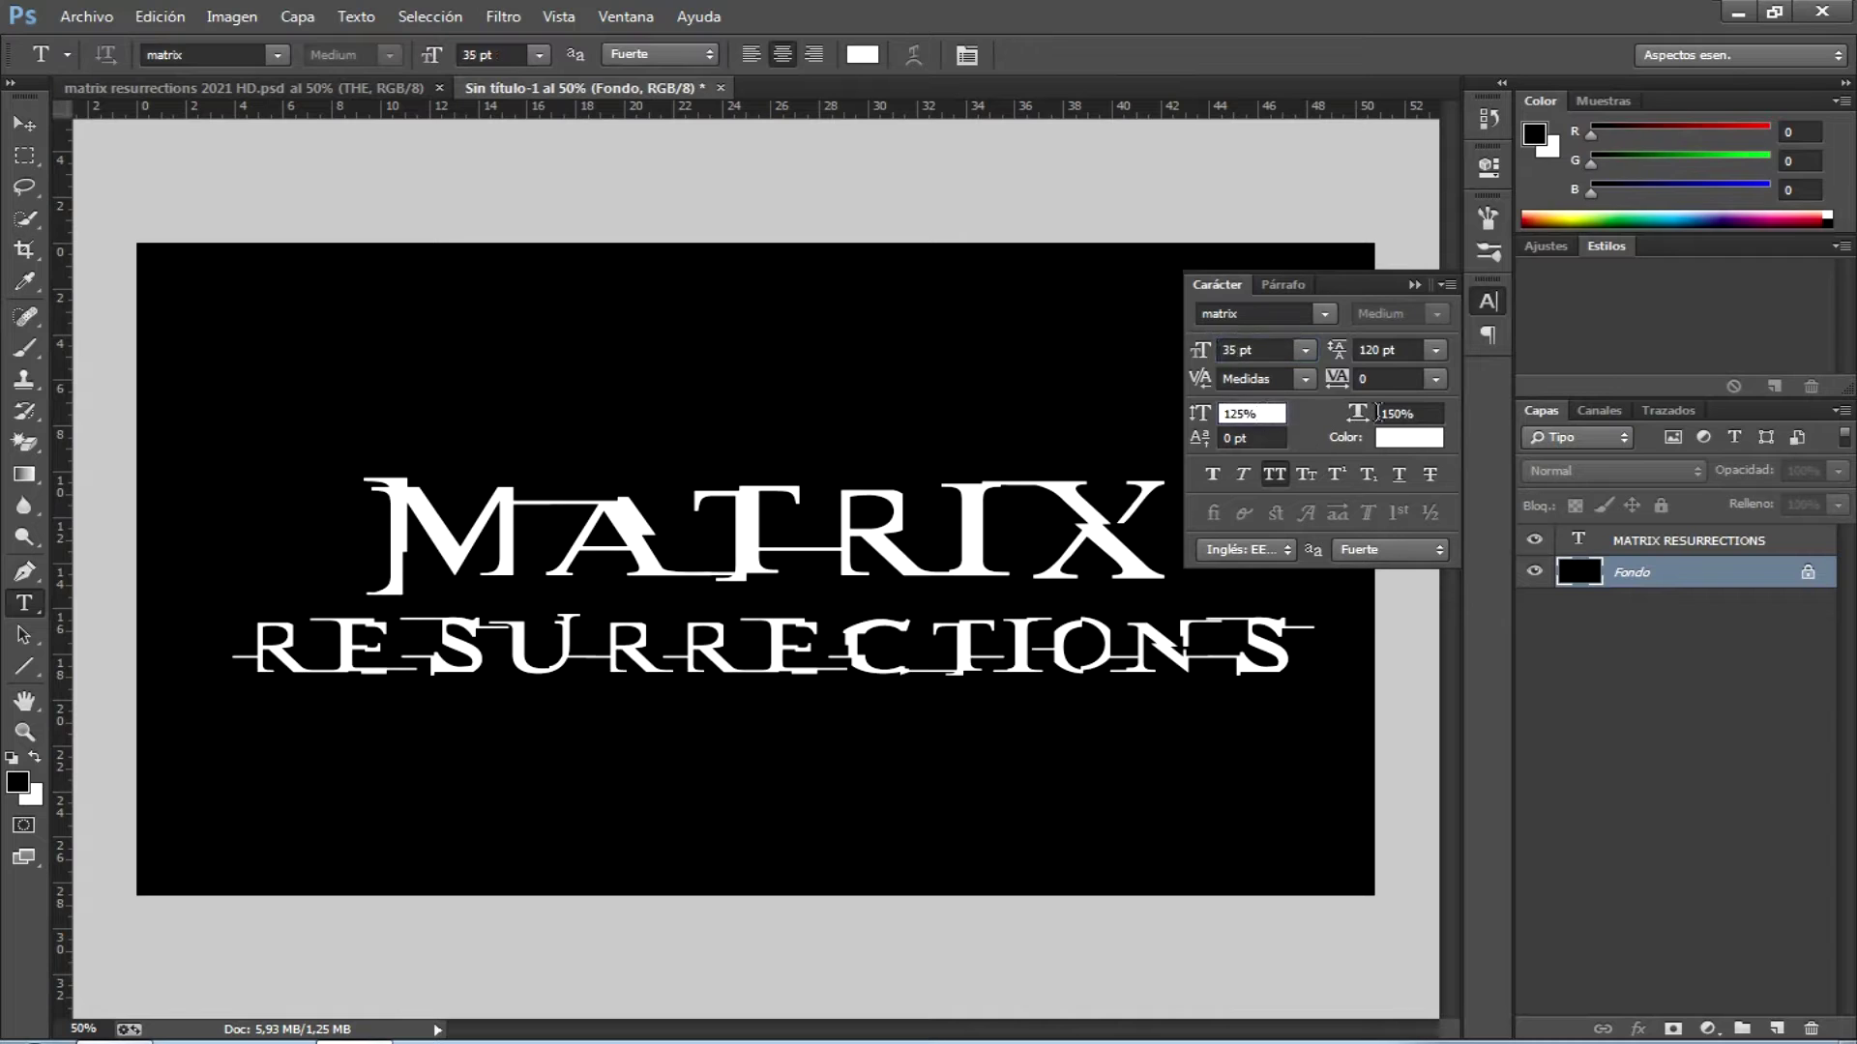
click(1397, 414)
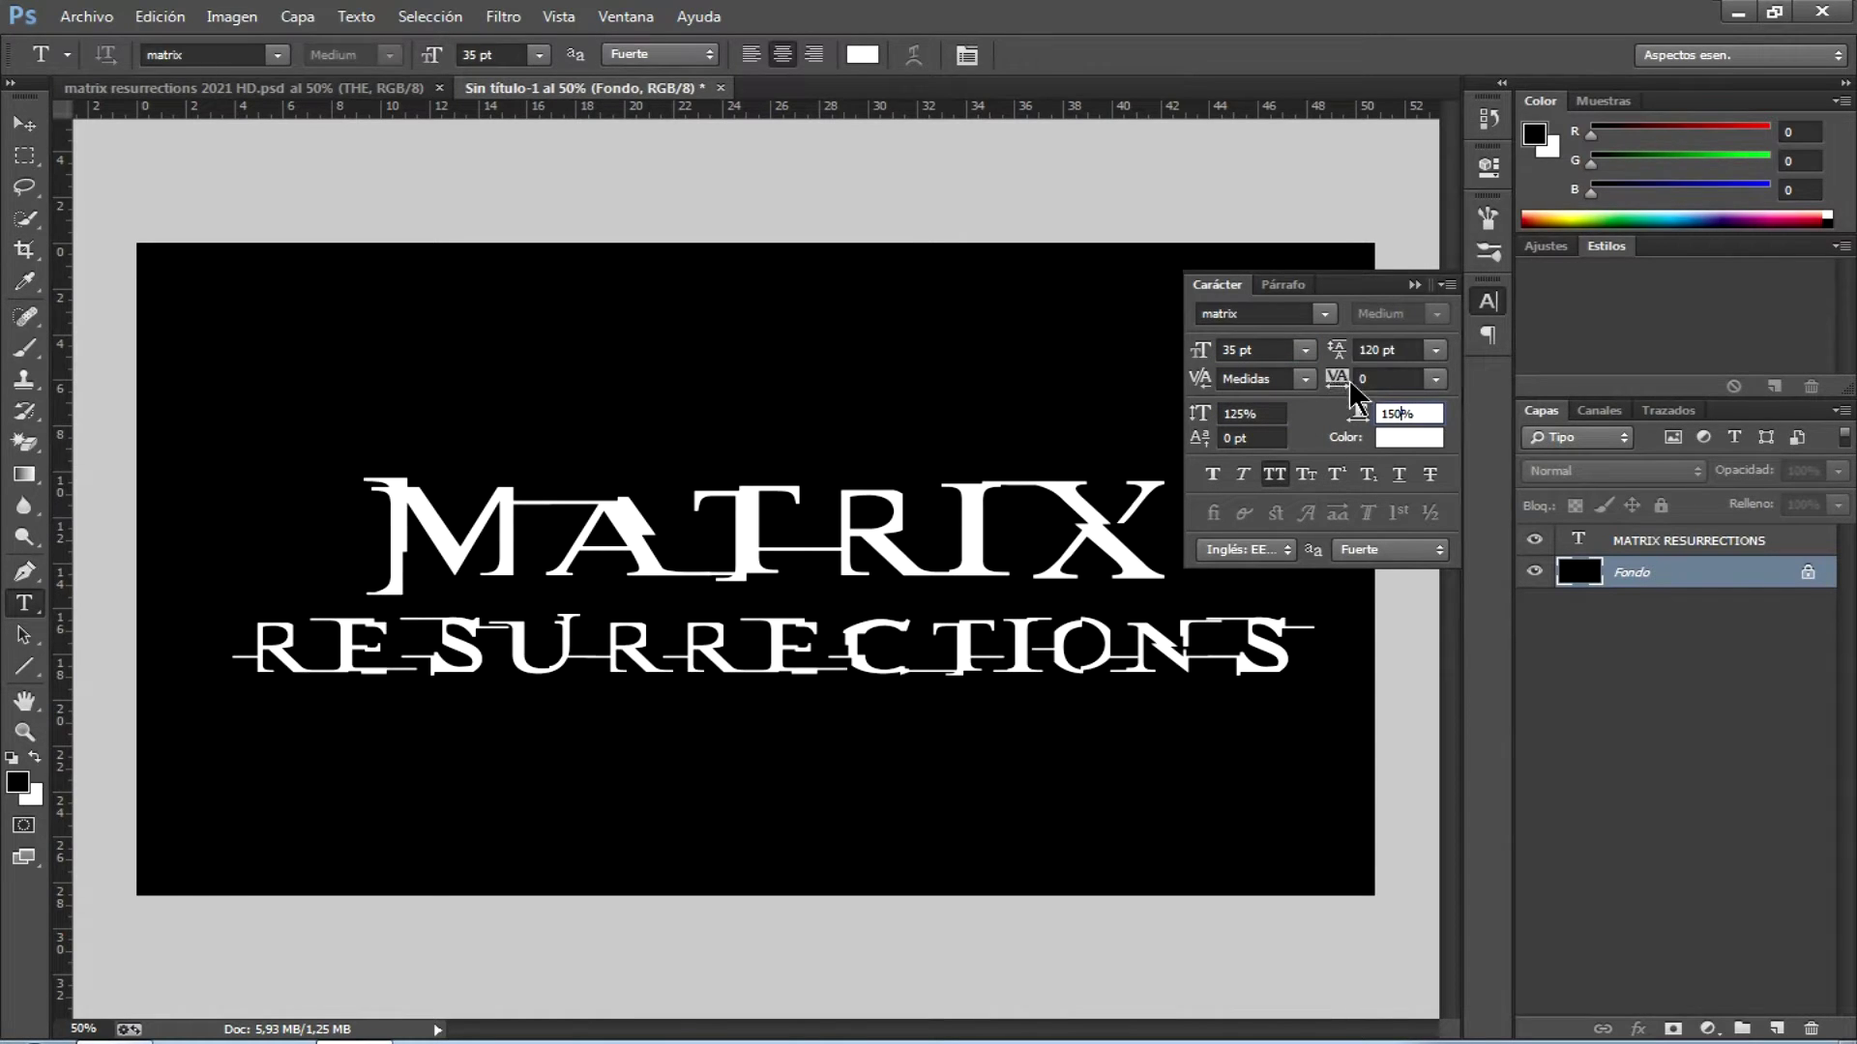
click(1392, 379)
text(1000)
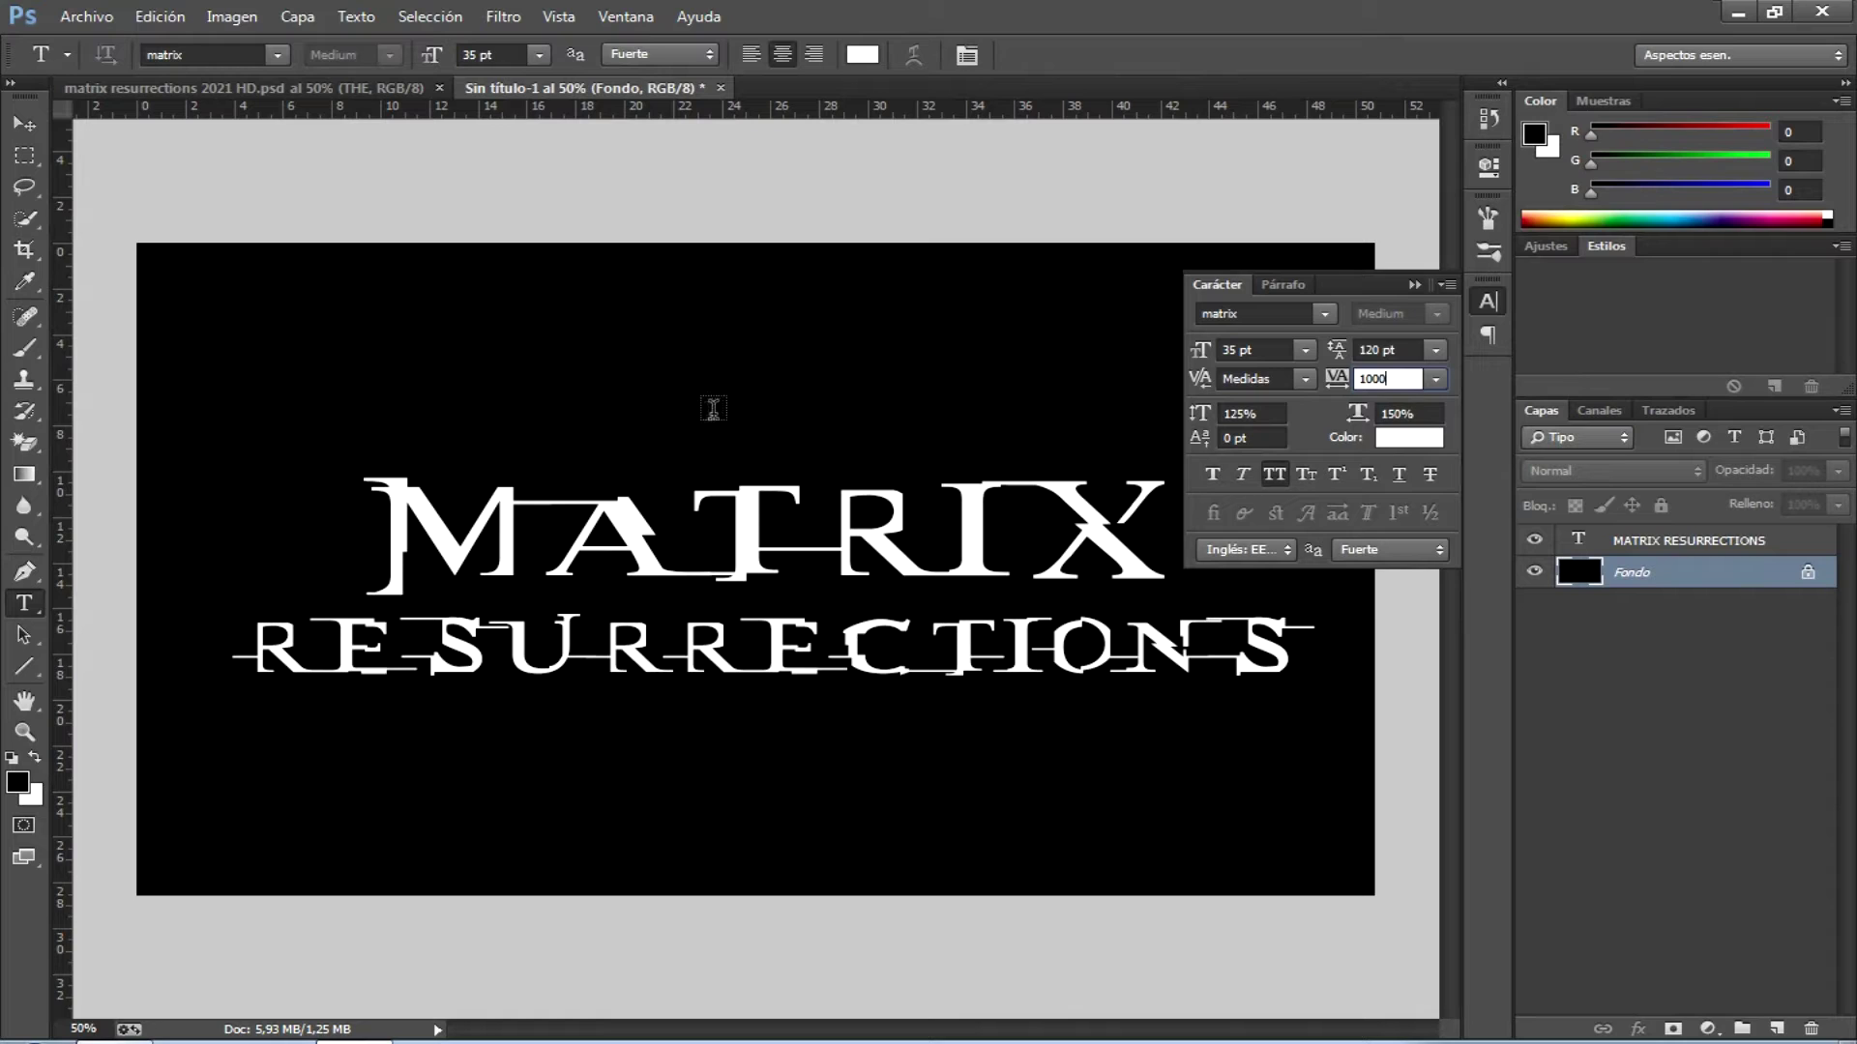
- Type THE above MATRIX, widen its tracking to 1500, and commit it
click(718, 407)
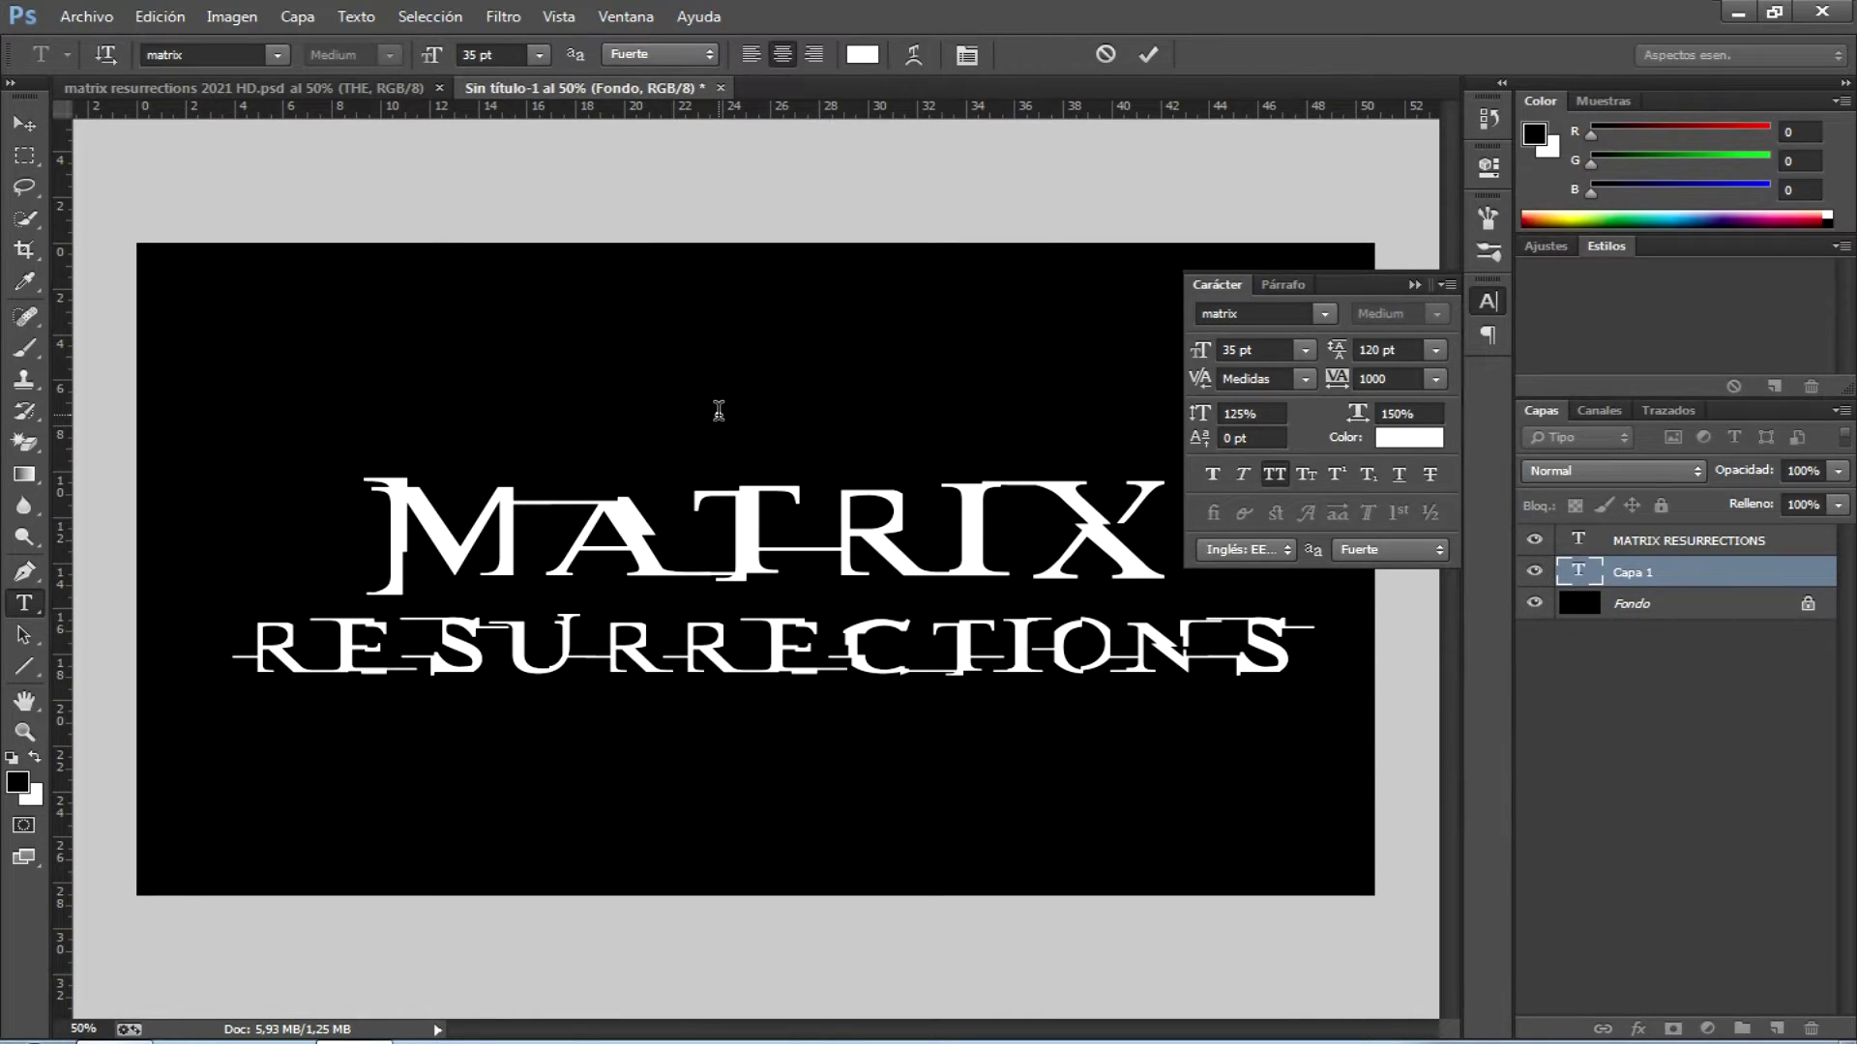
text(THE)
drag(641, 402, 912, 419)
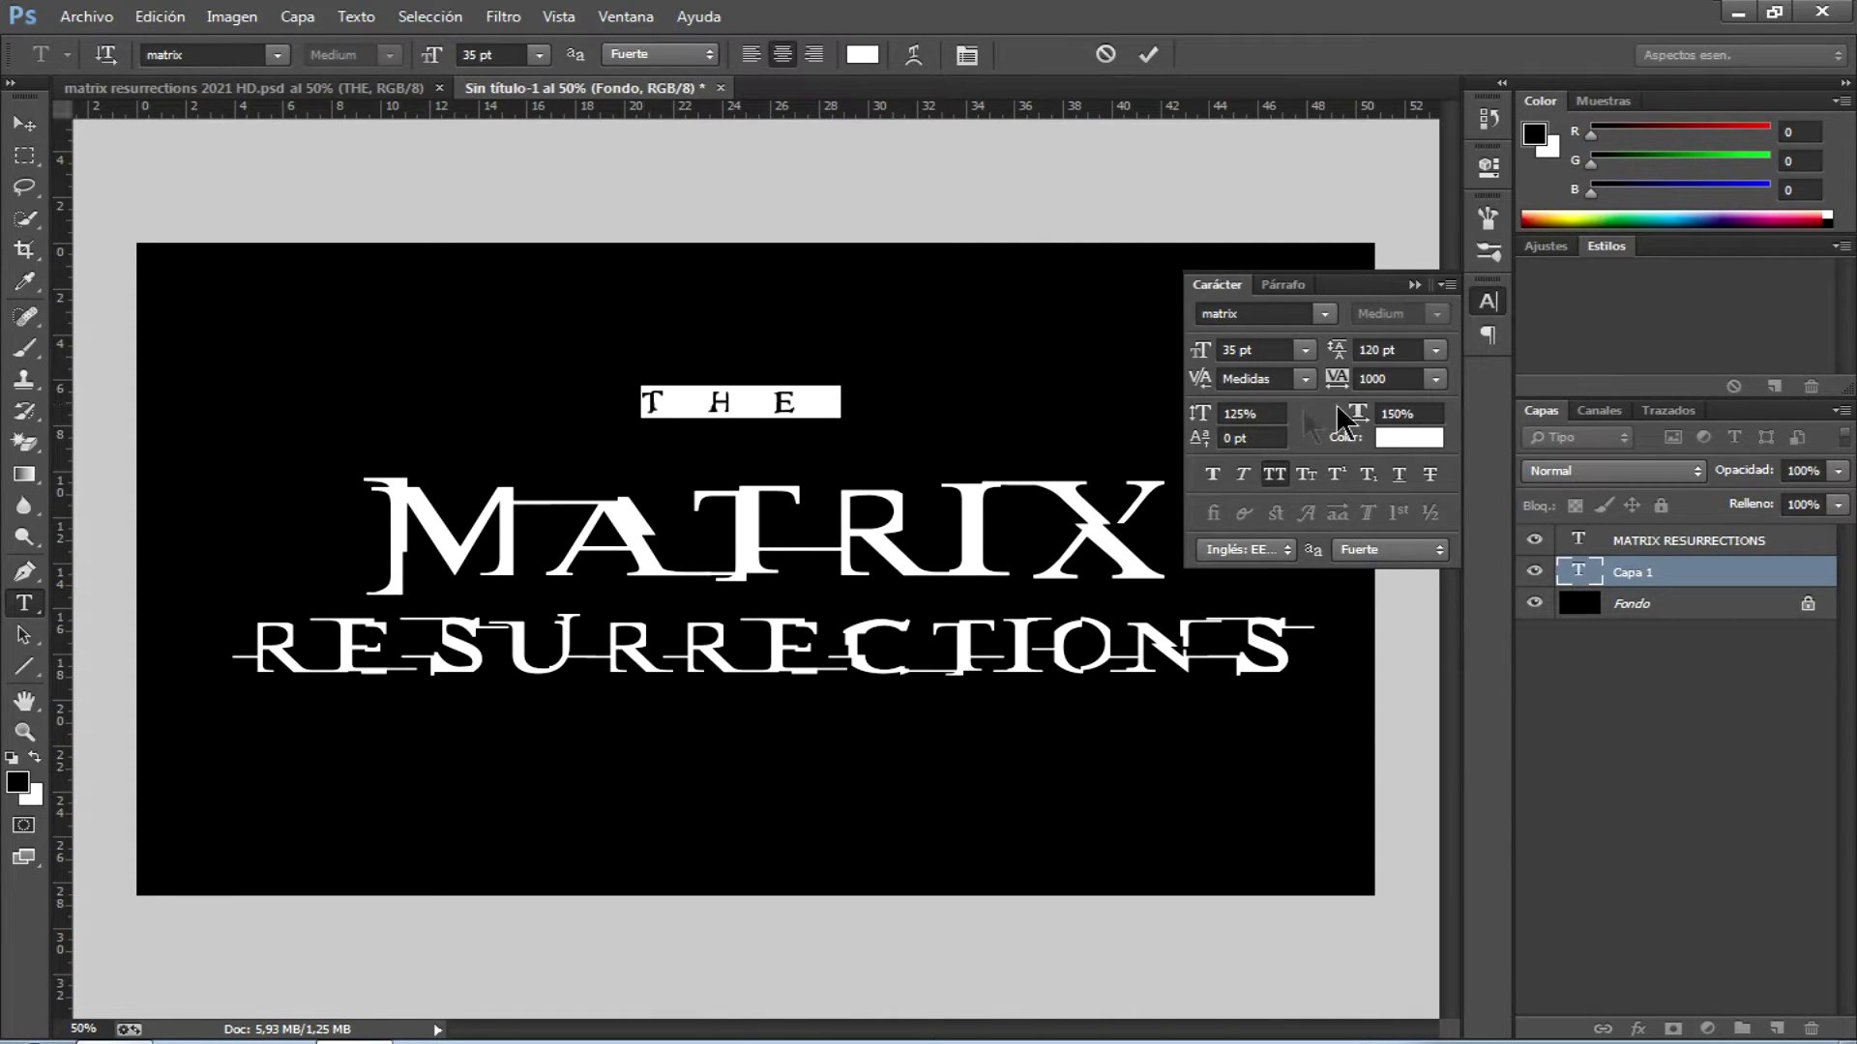
click(1377, 378)
text(150)
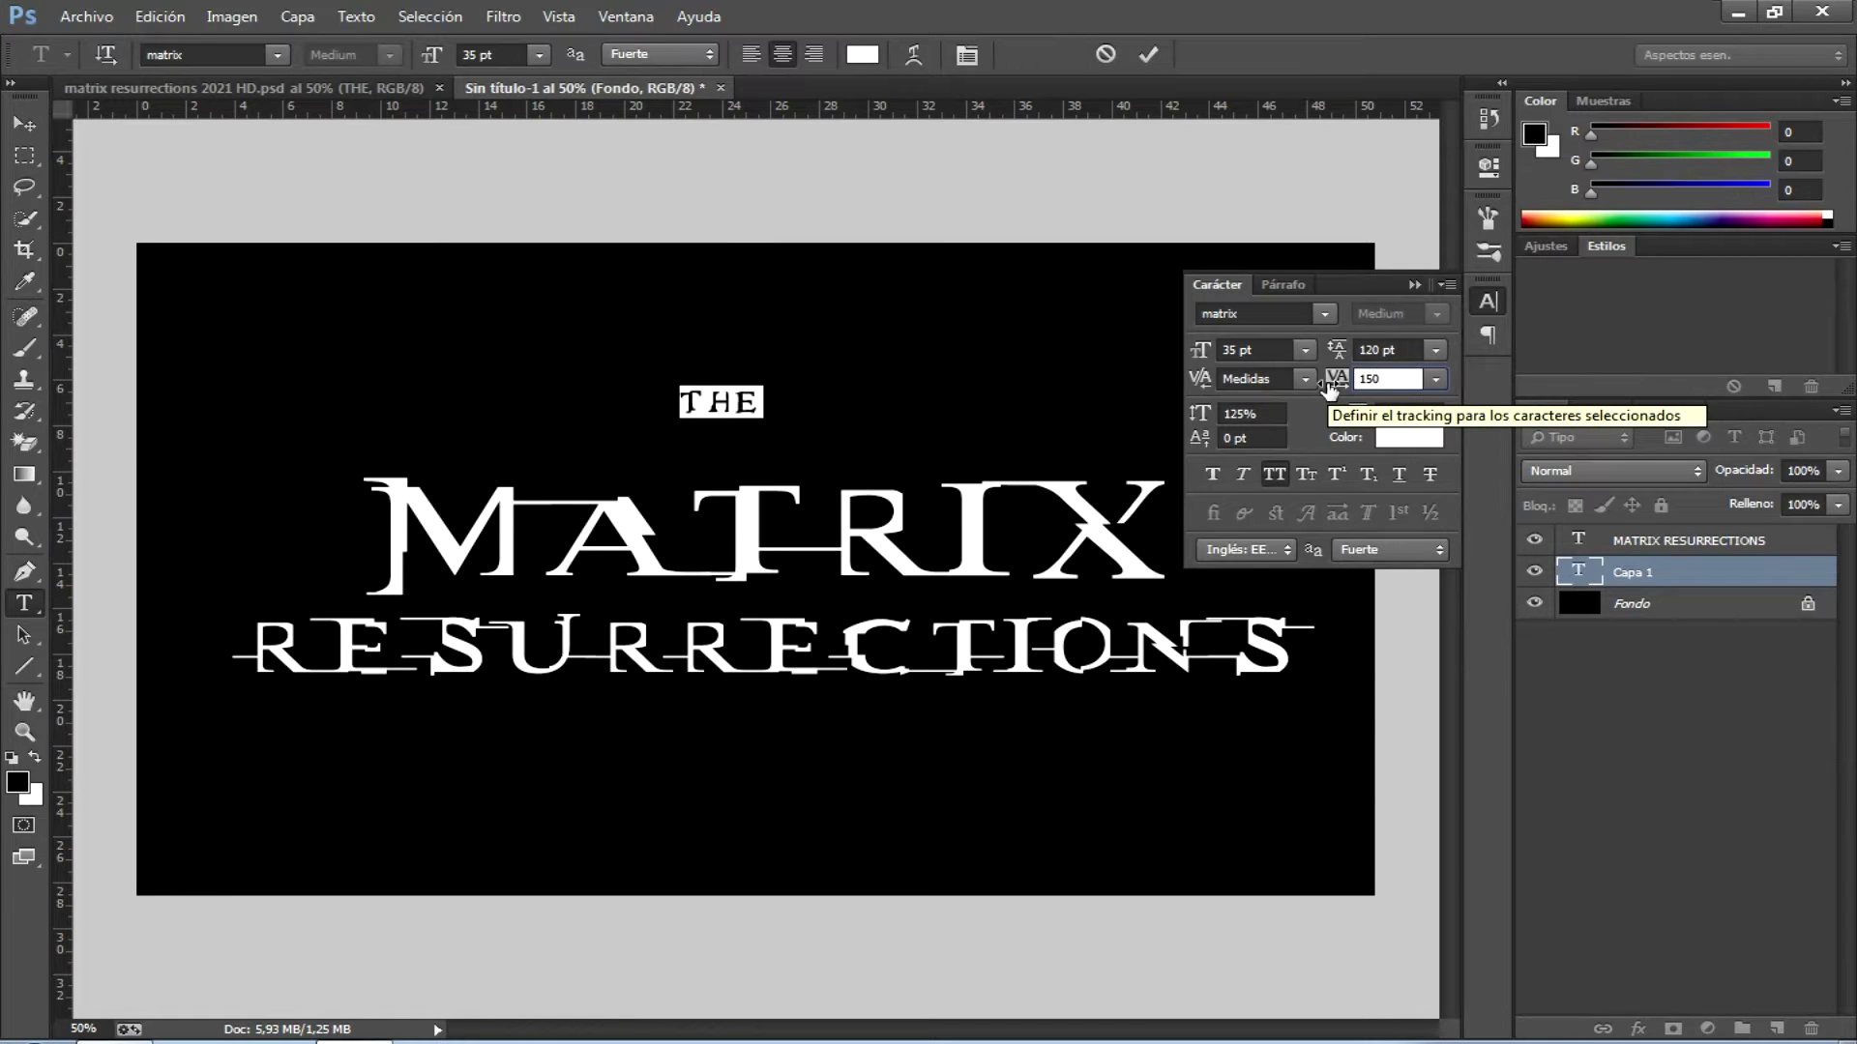
text(0)
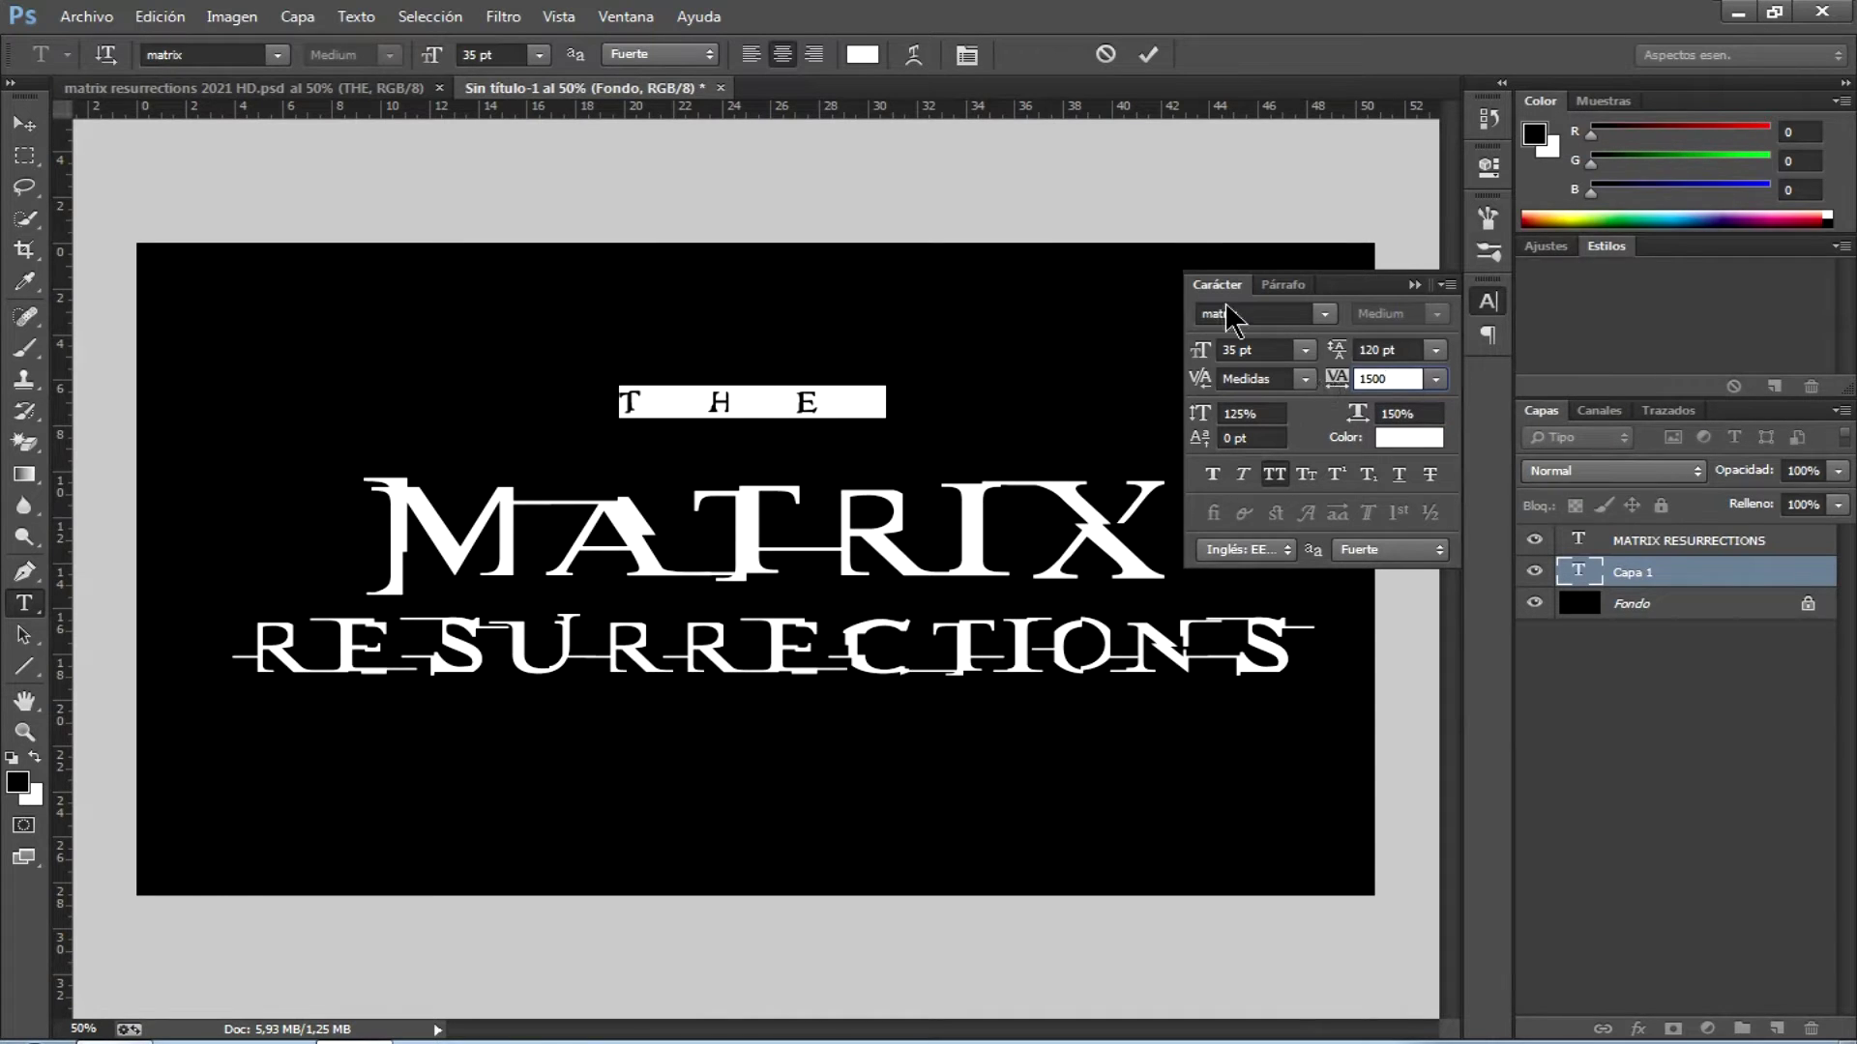
click(1147, 57)
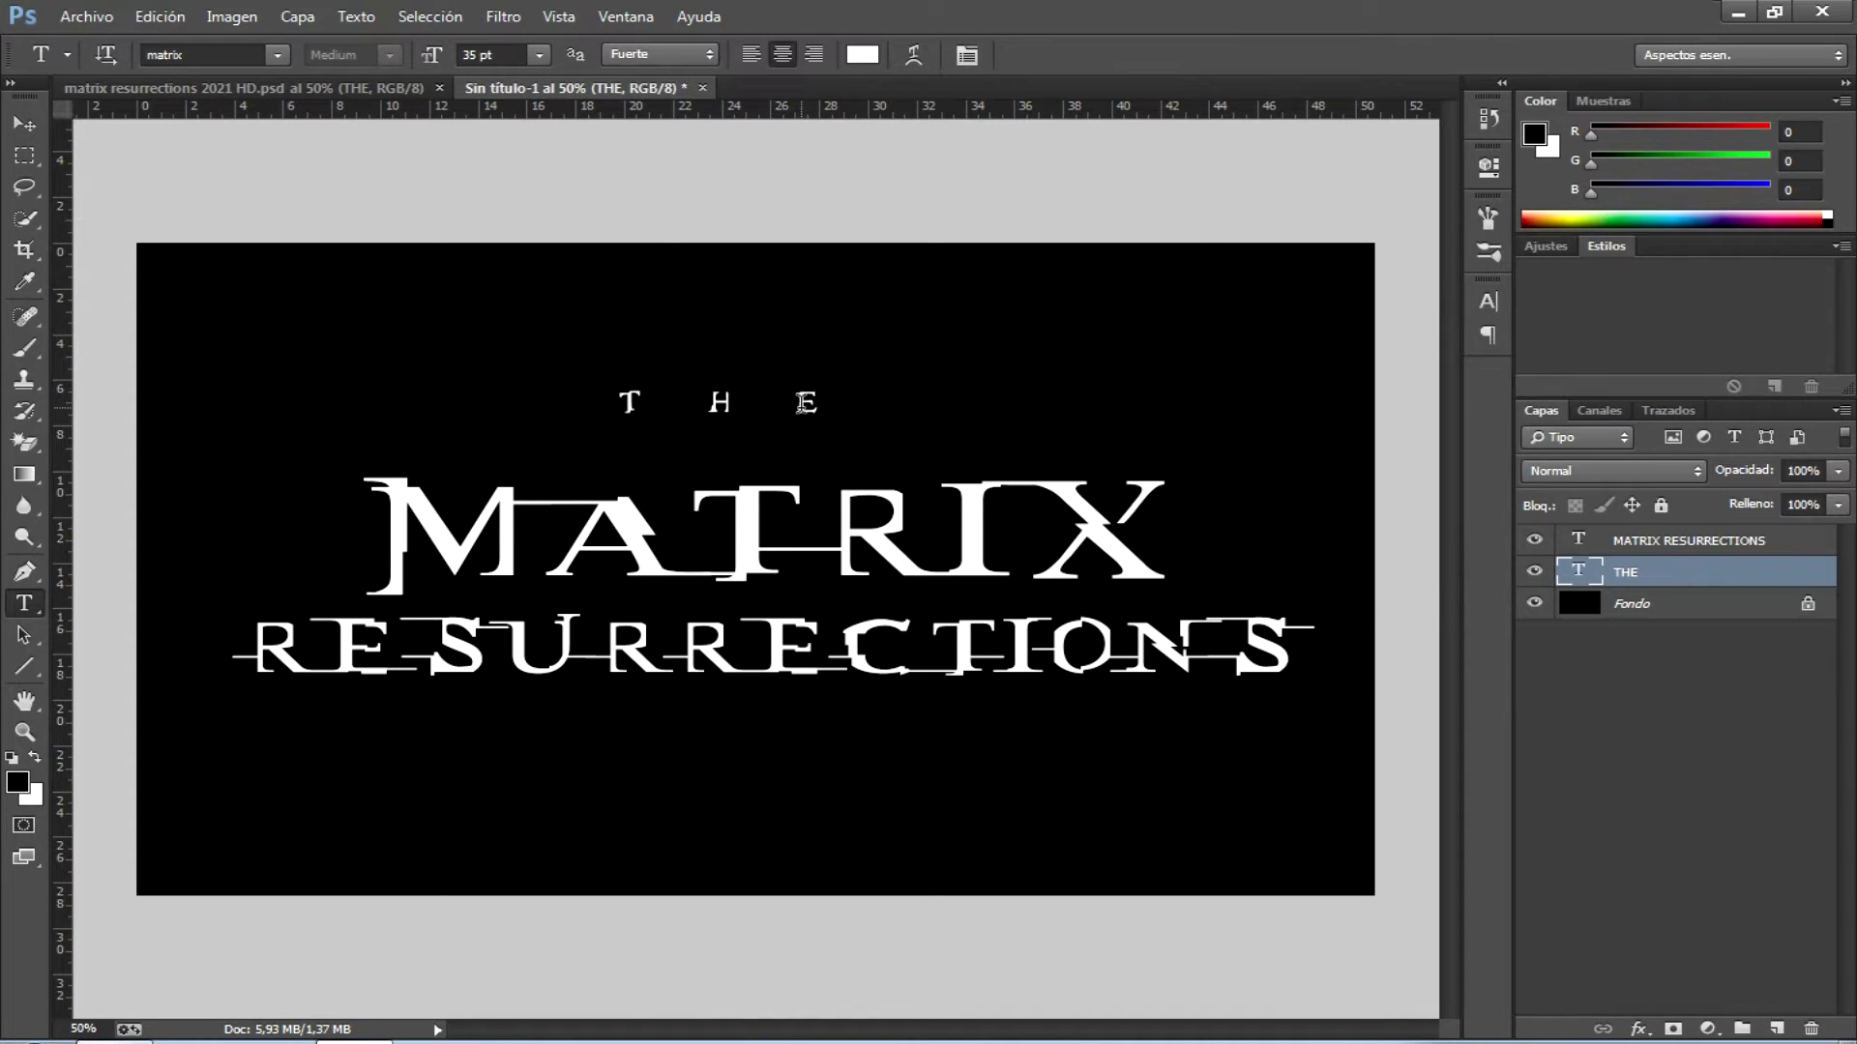
click(26, 127)
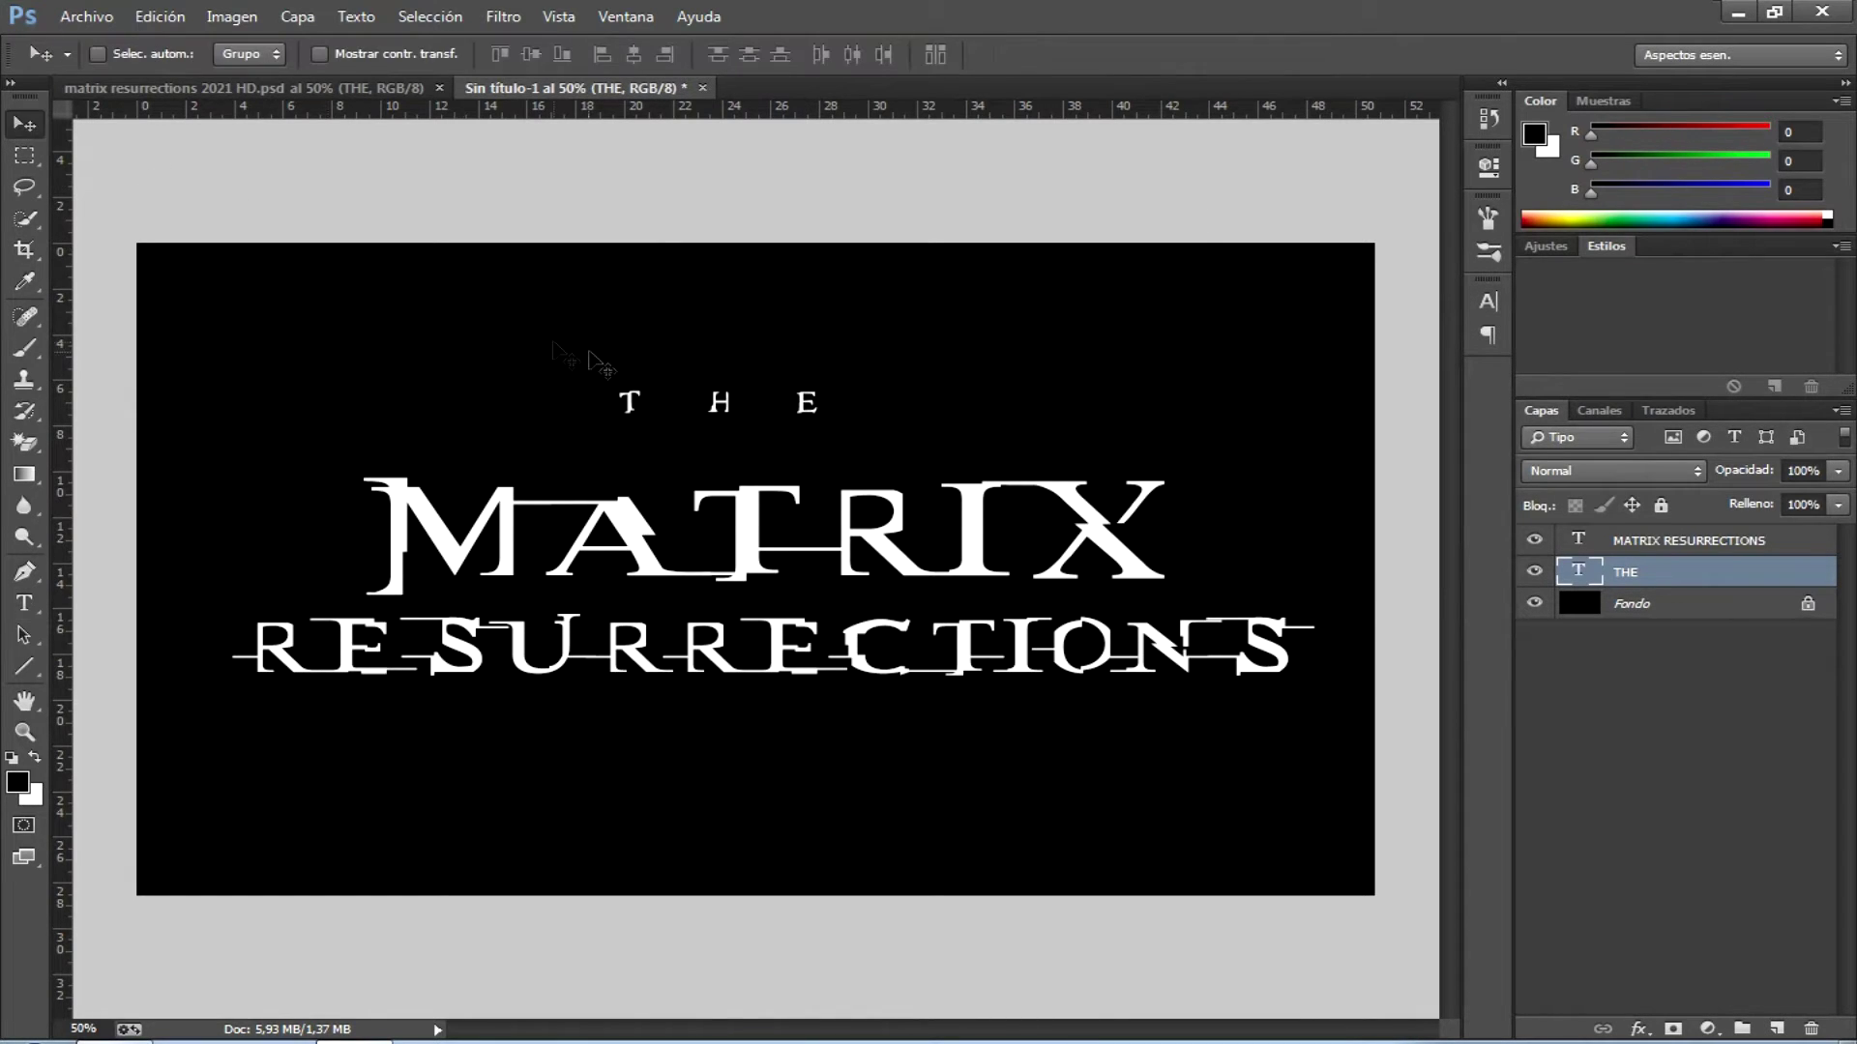
- Centre THE above MATRIX and set the Line tool to no fill with a white stroke
drag(668, 406, 739, 433)
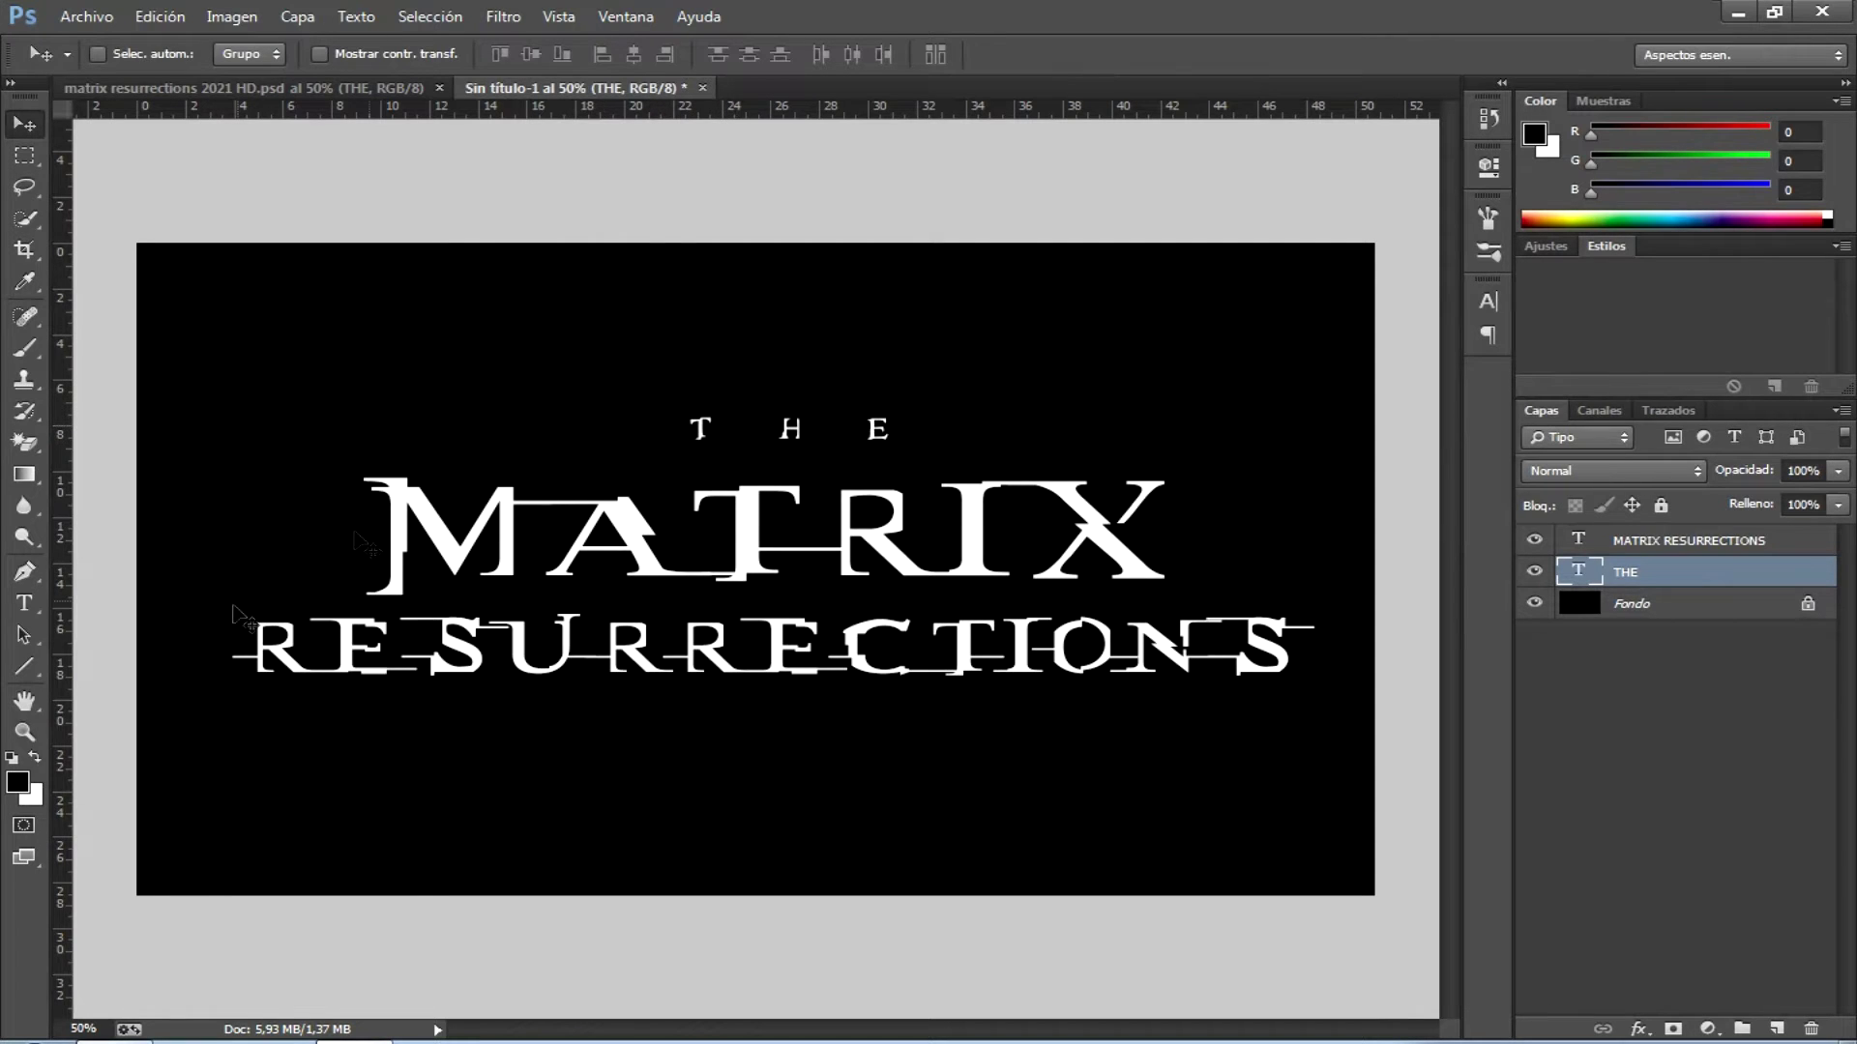
click(26, 667)
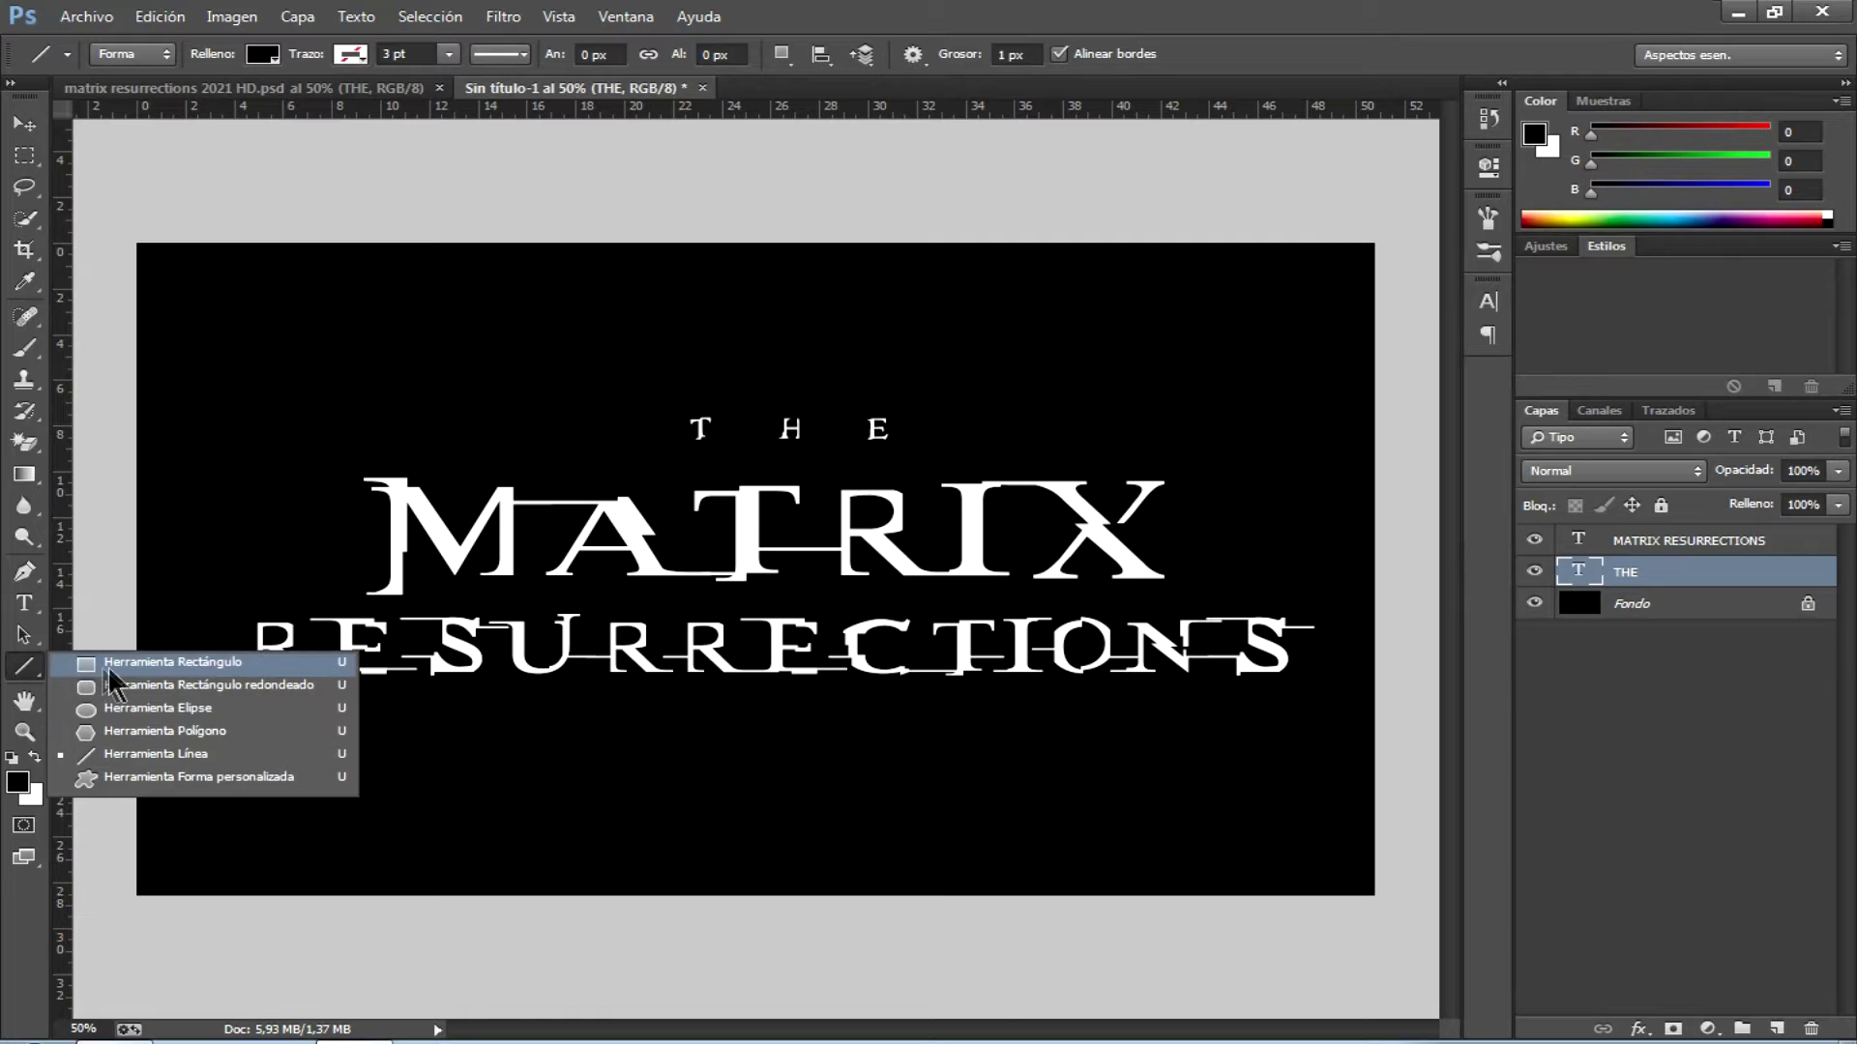
click(182, 759)
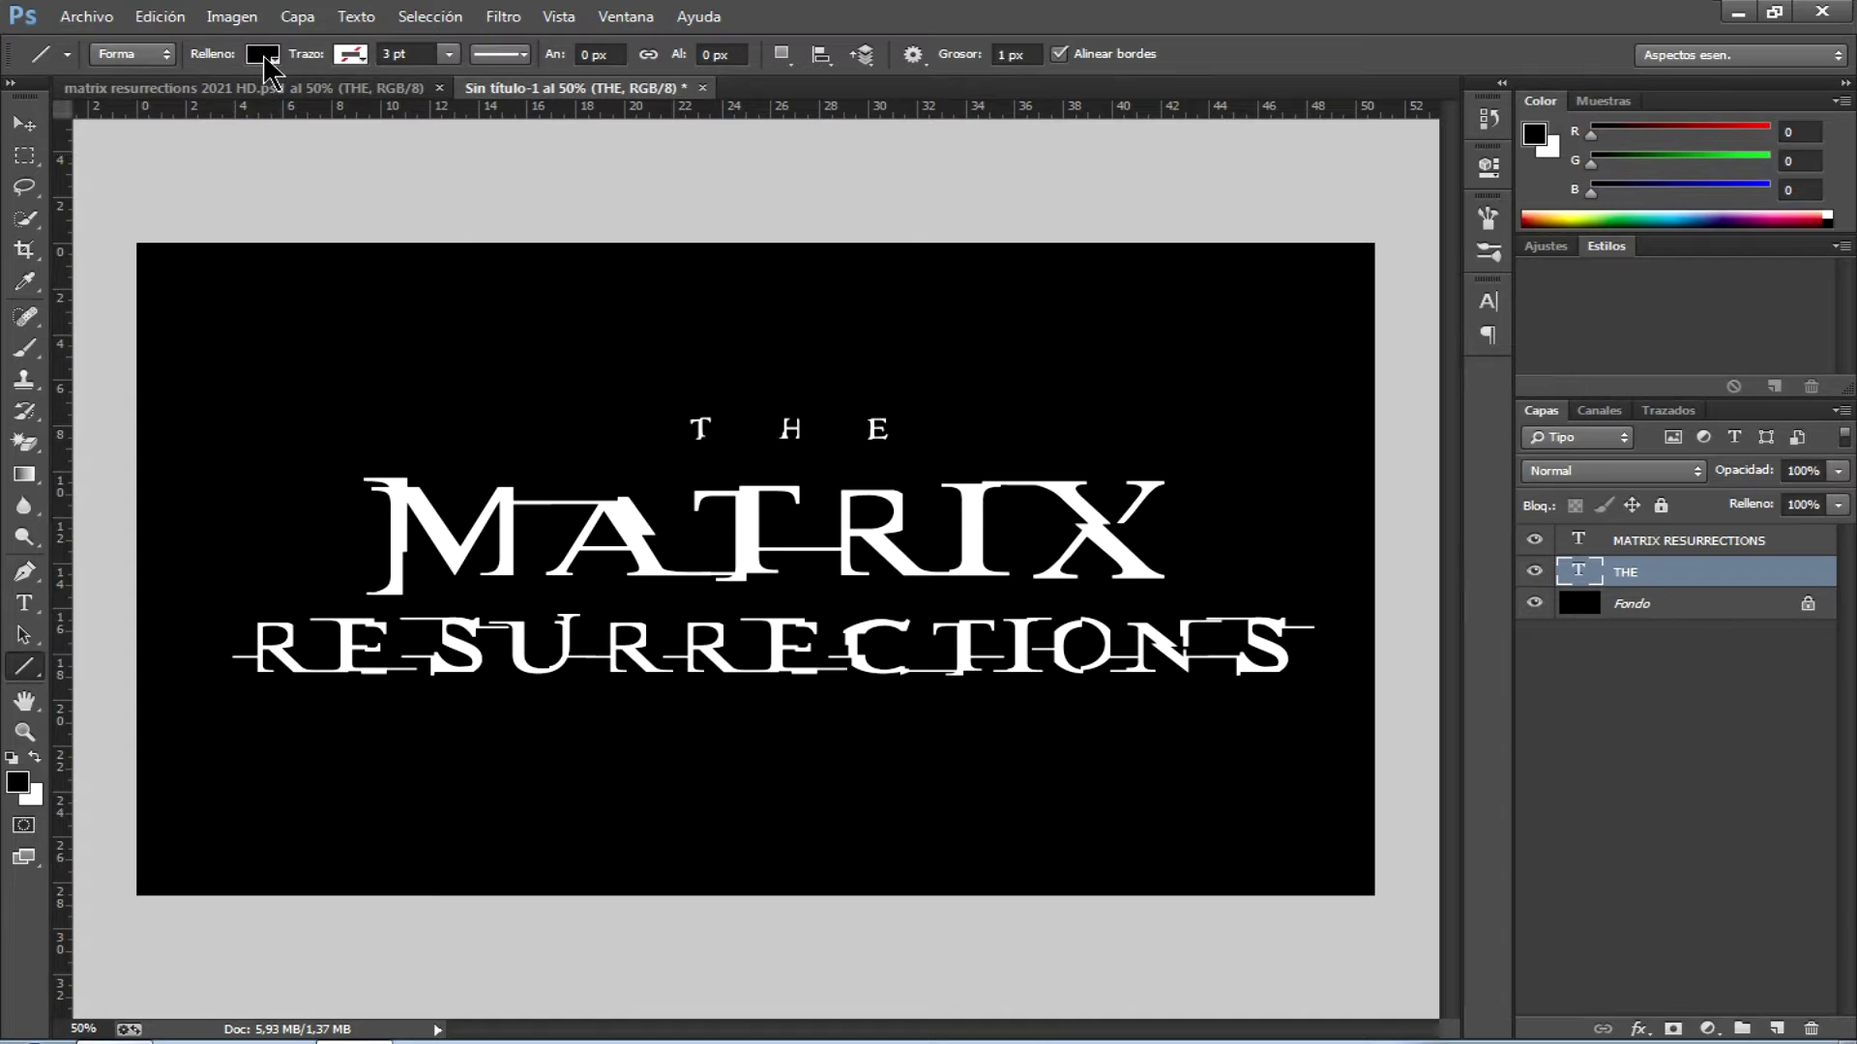
click(262, 55)
click(153, 101)
click(344, 54)
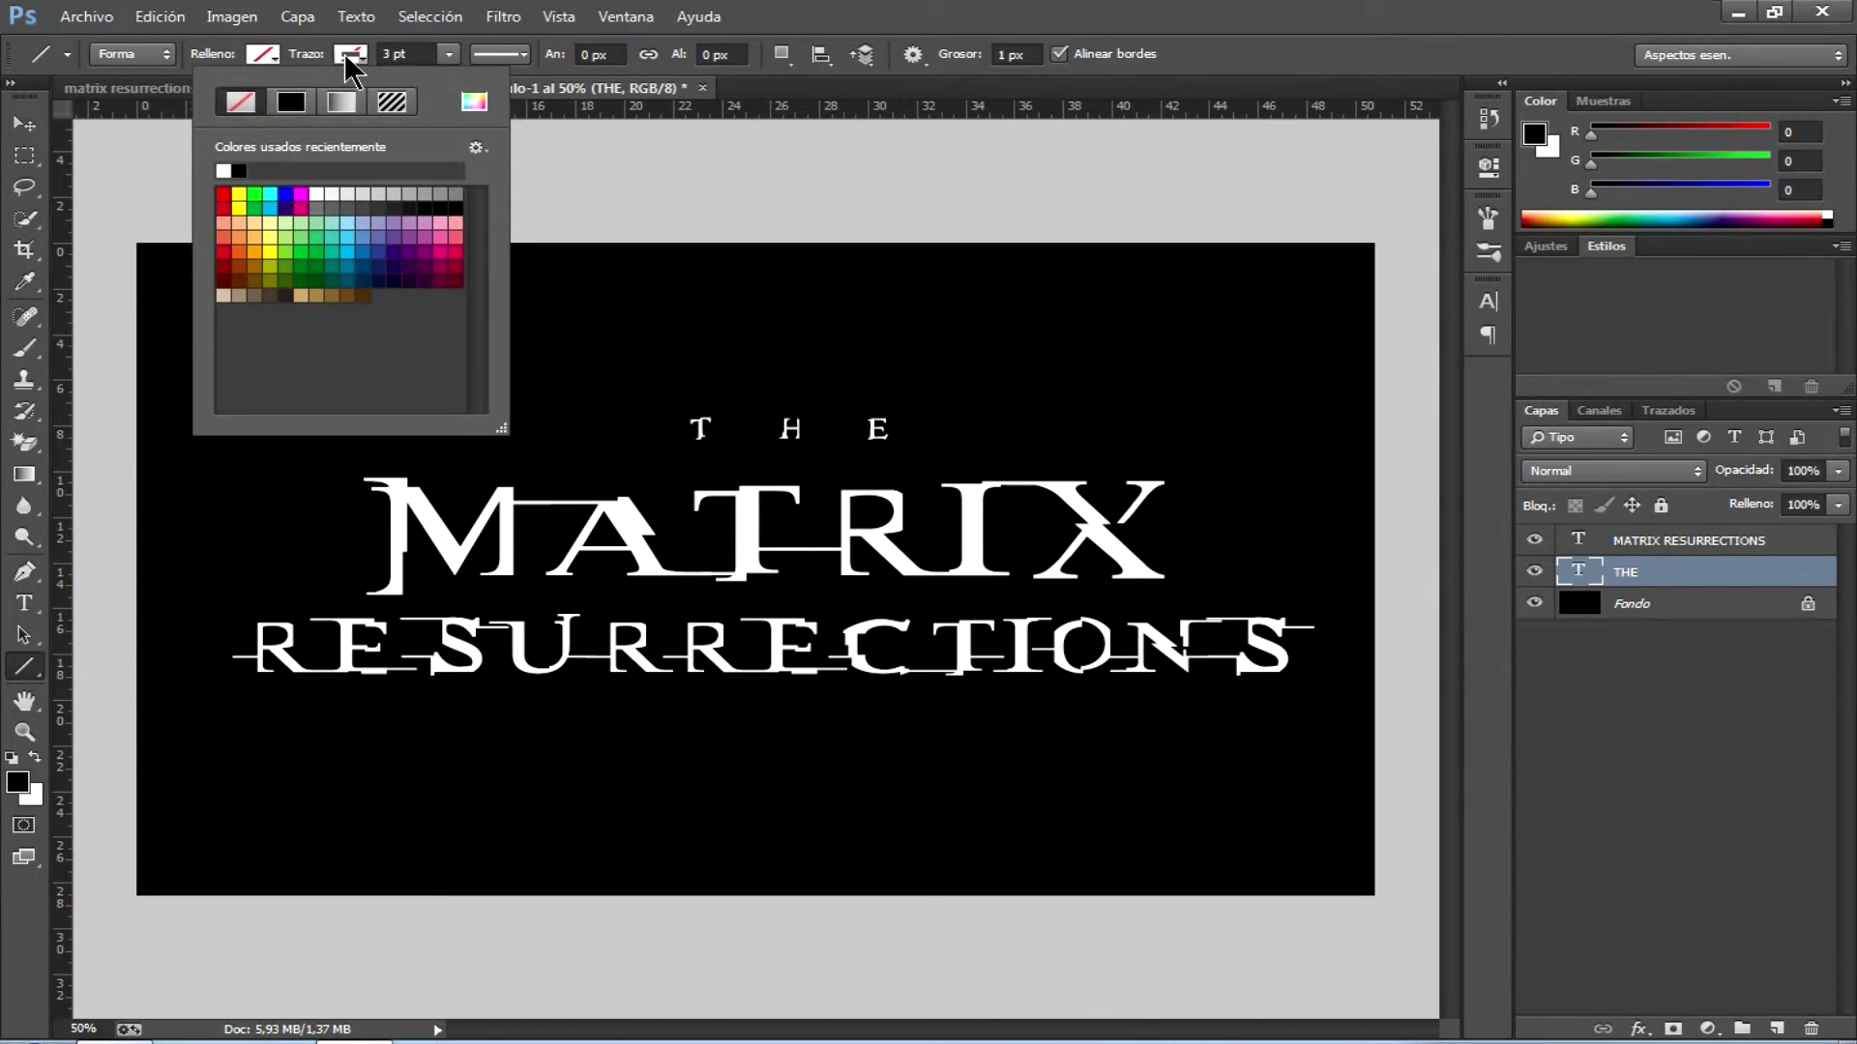
click(227, 170)
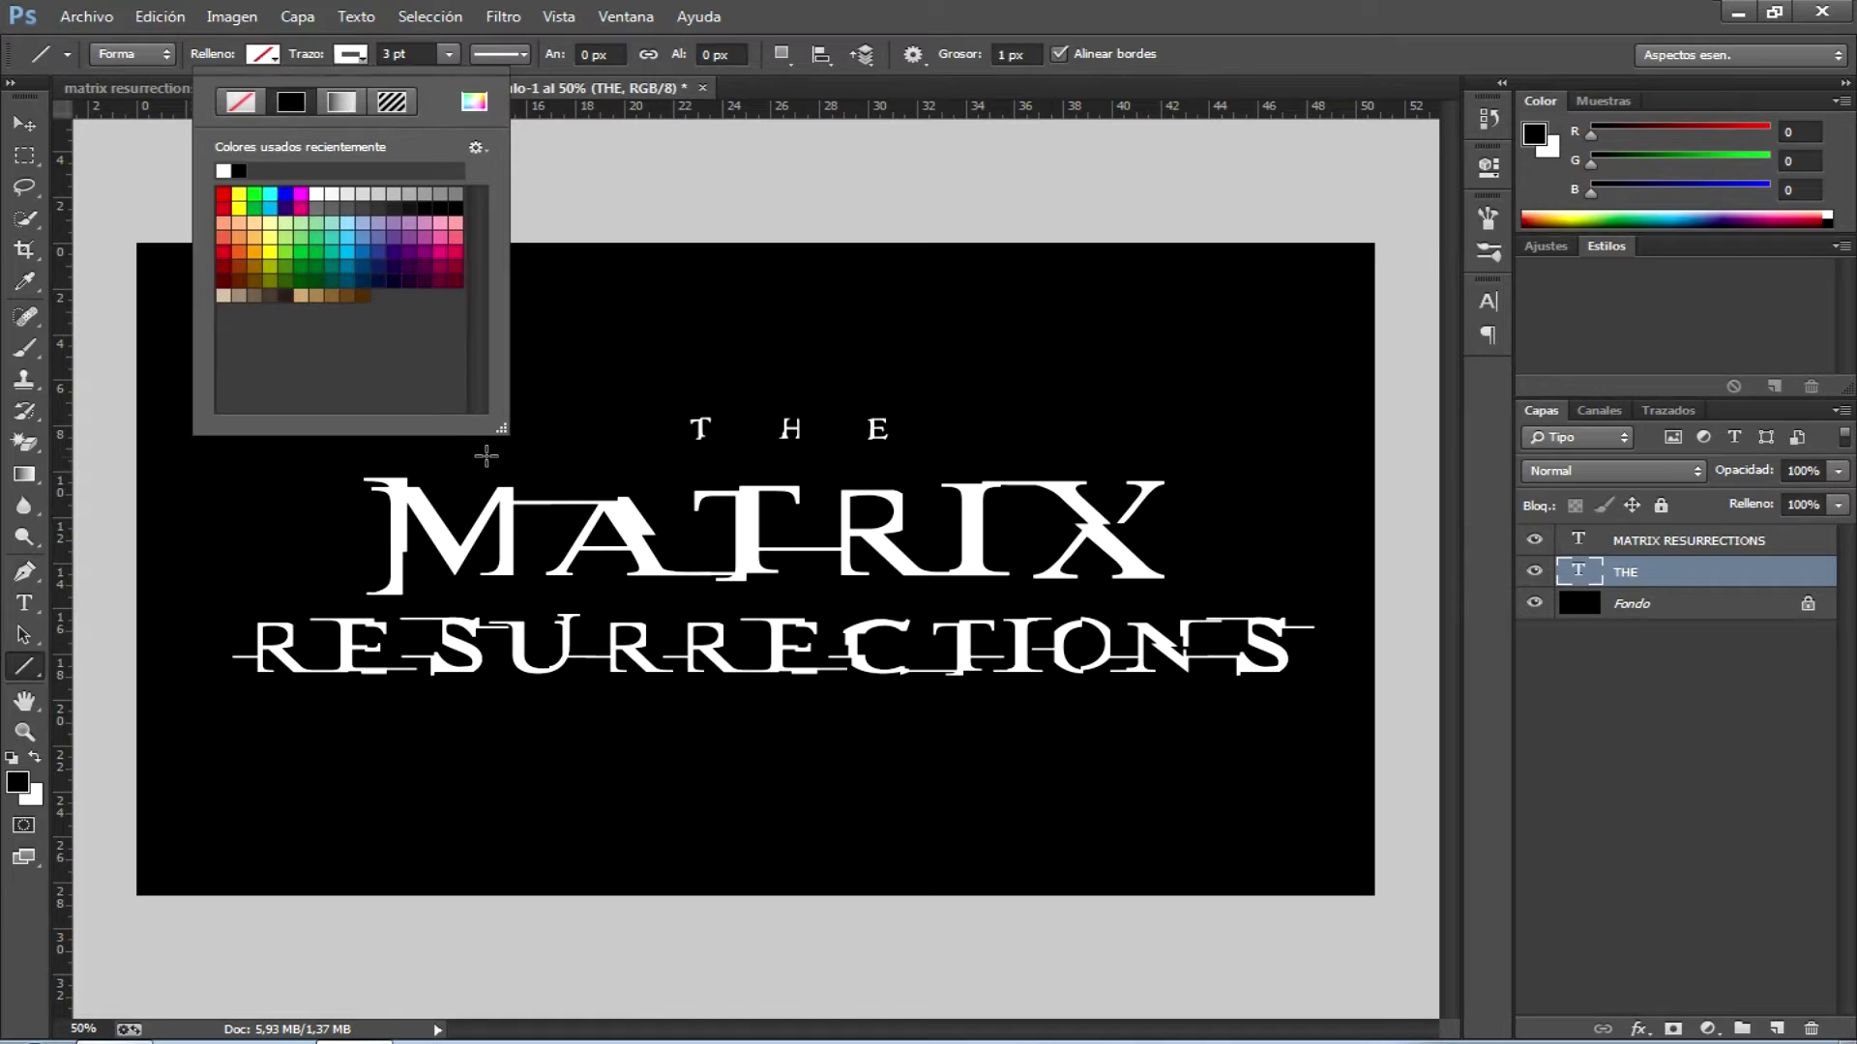
- Draw a straight horizontal white line beneath THE
drag(486, 455, 984, 461)
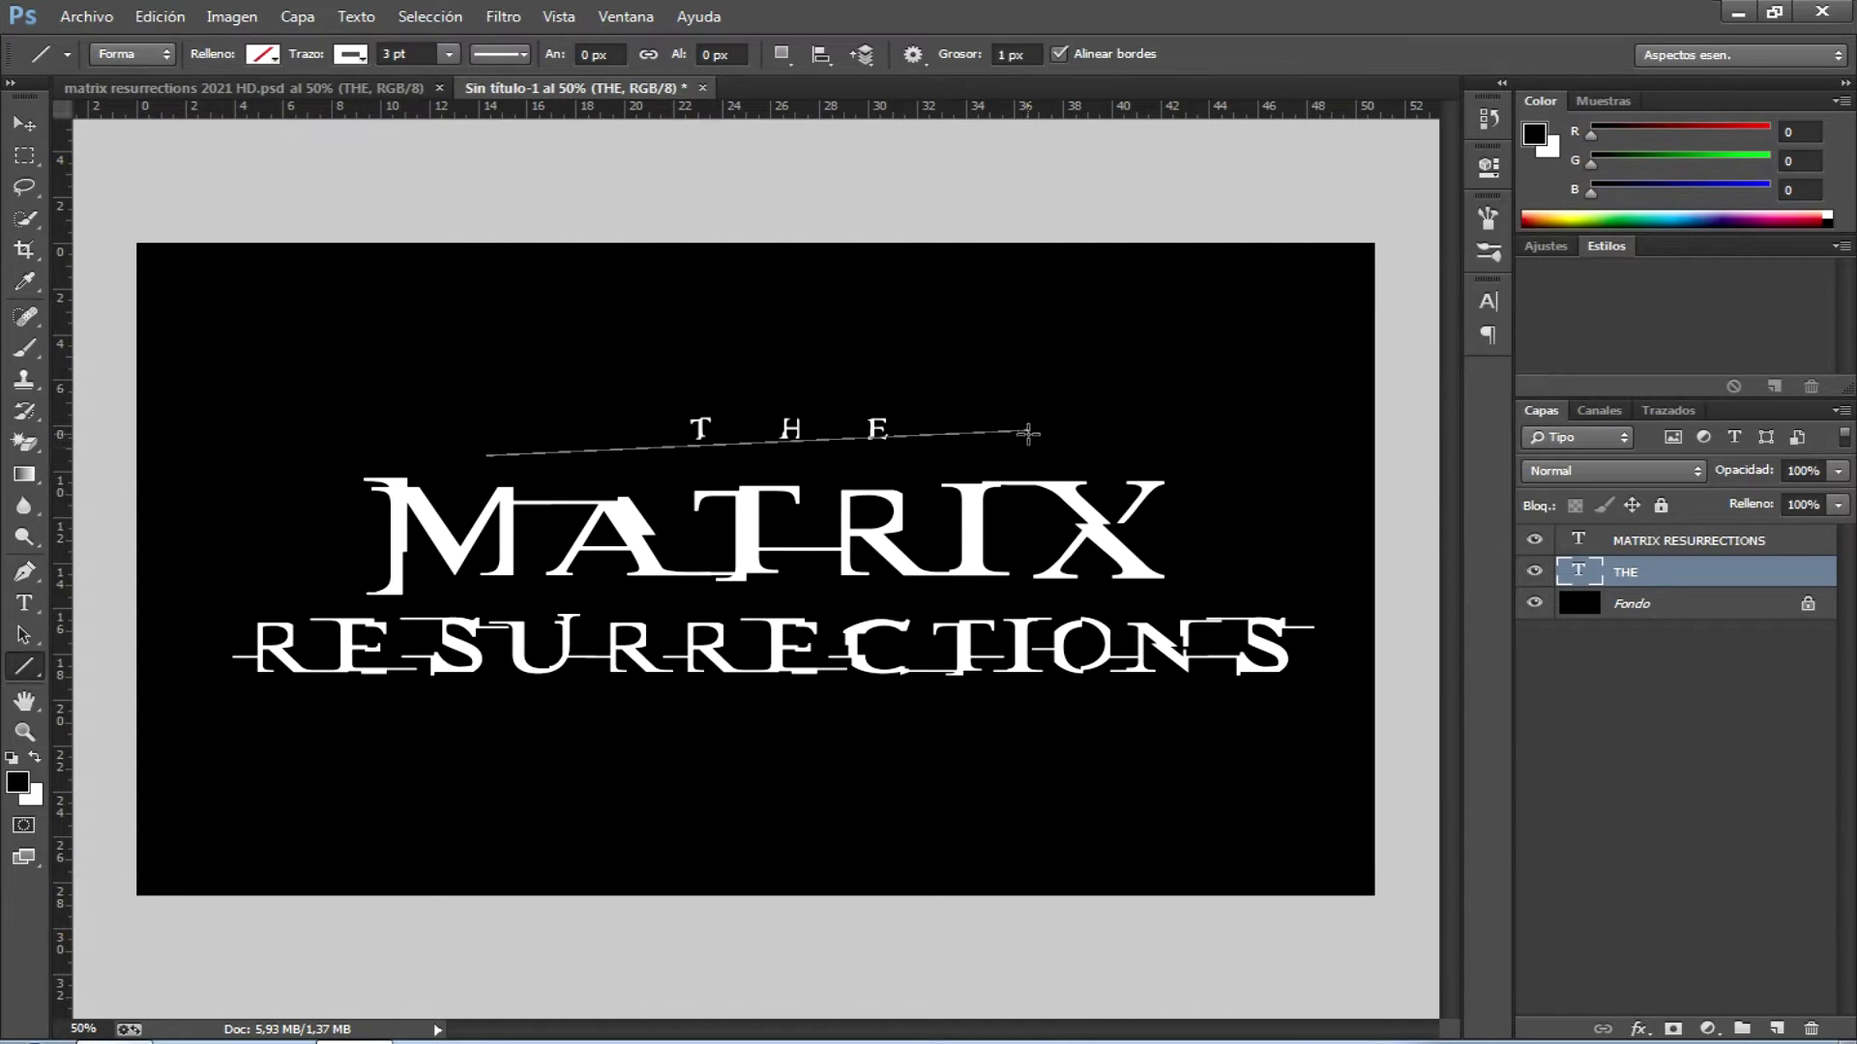
drag(983, 461, 1028, 454)
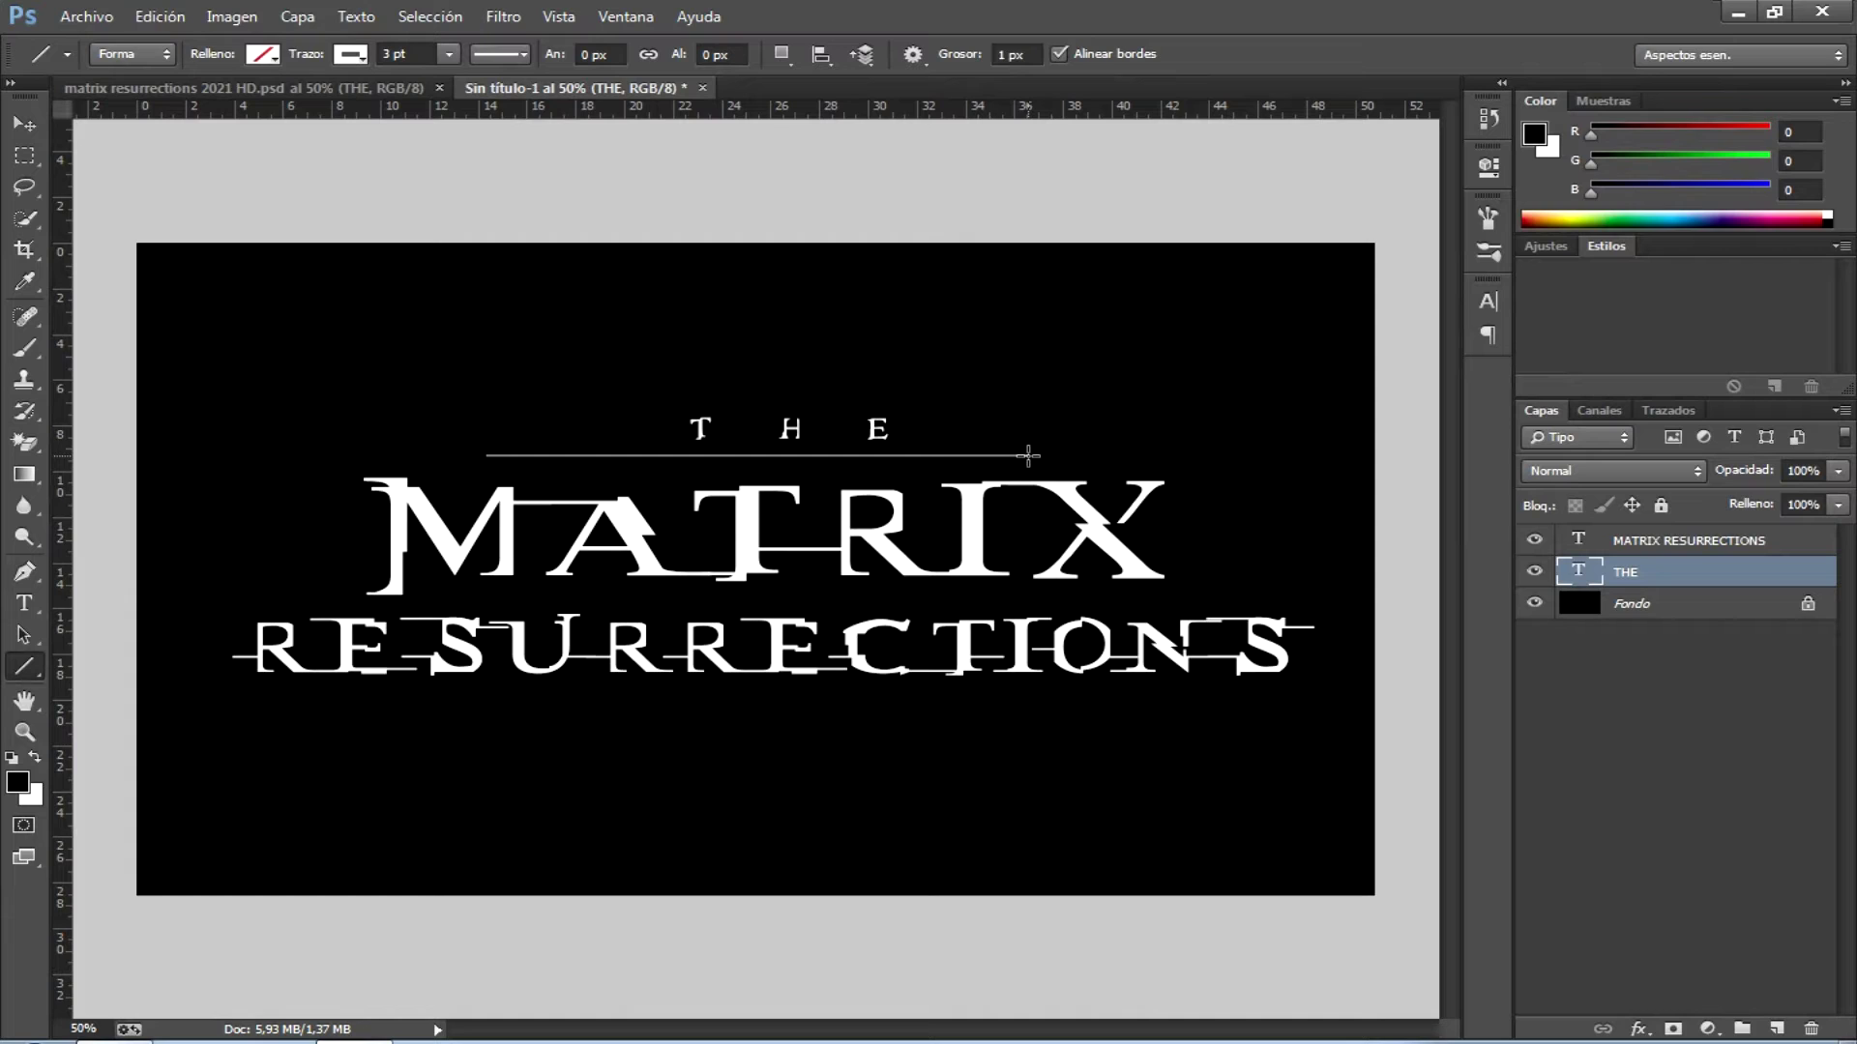
drag(1028, 455, 1028, 455)
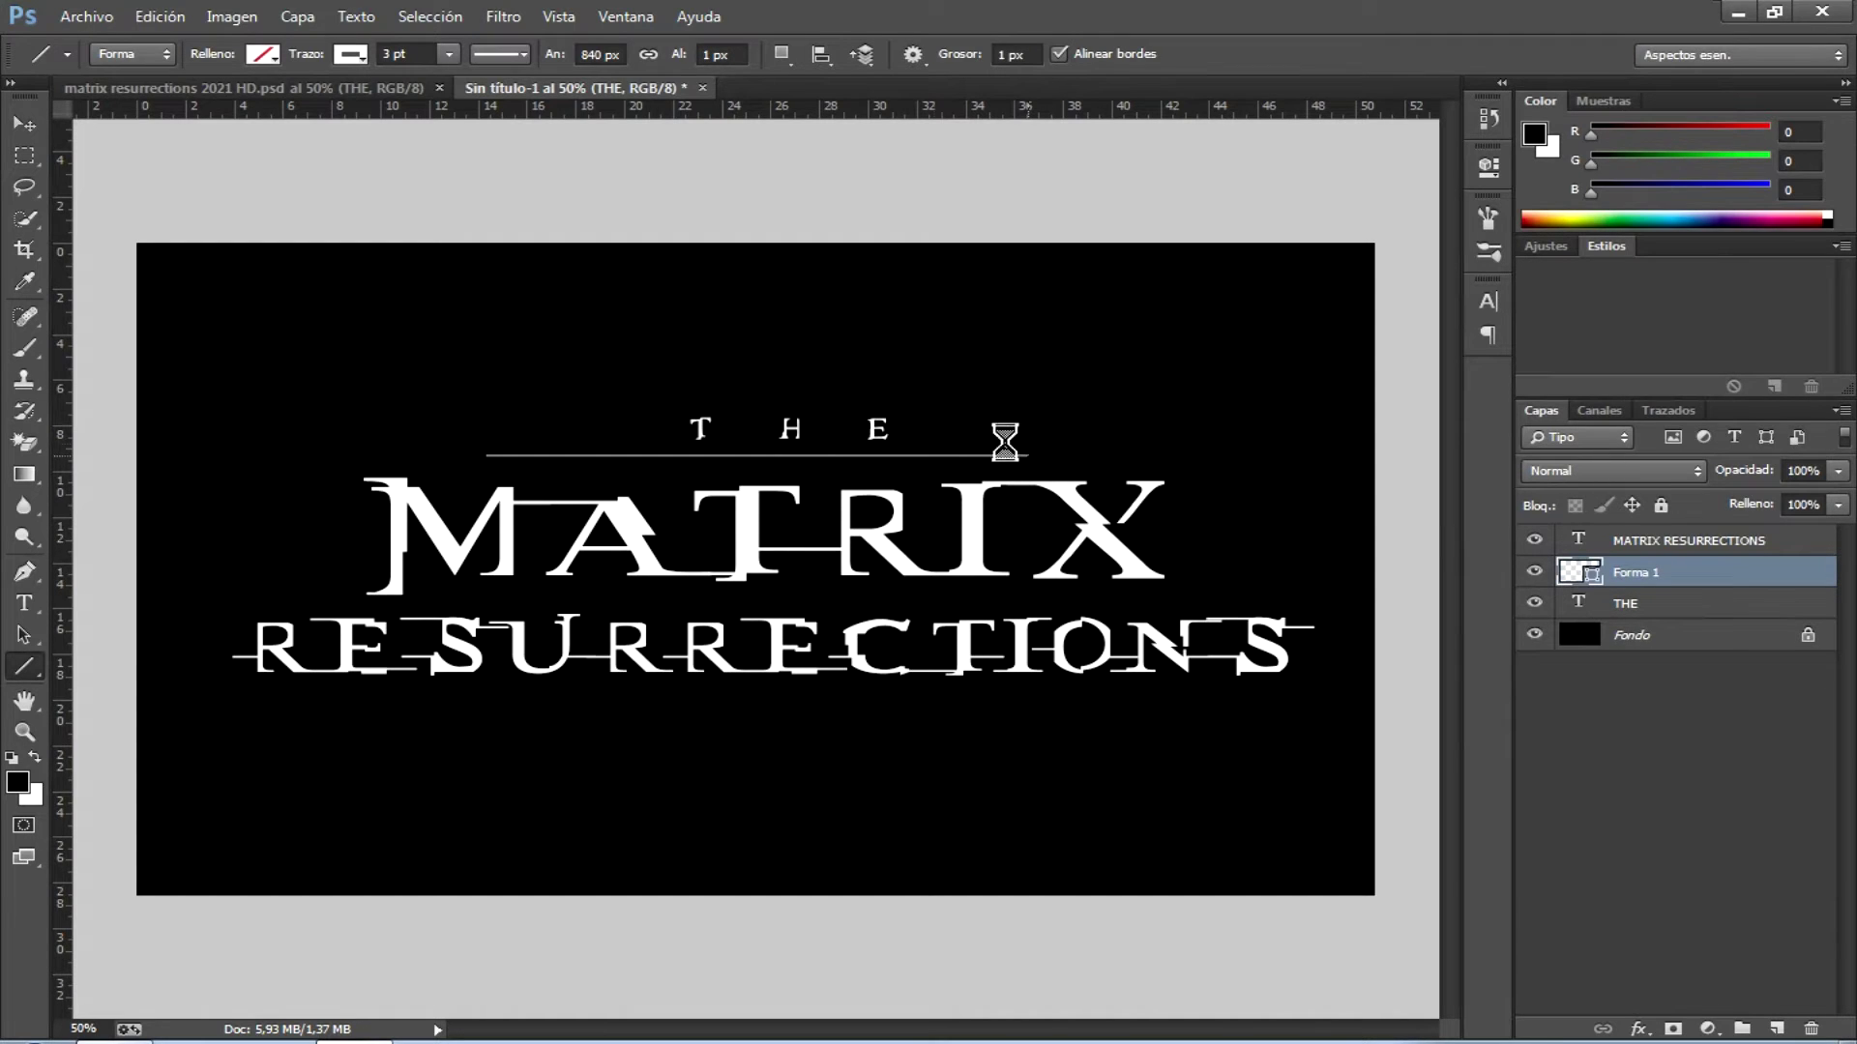
click(32, 130)
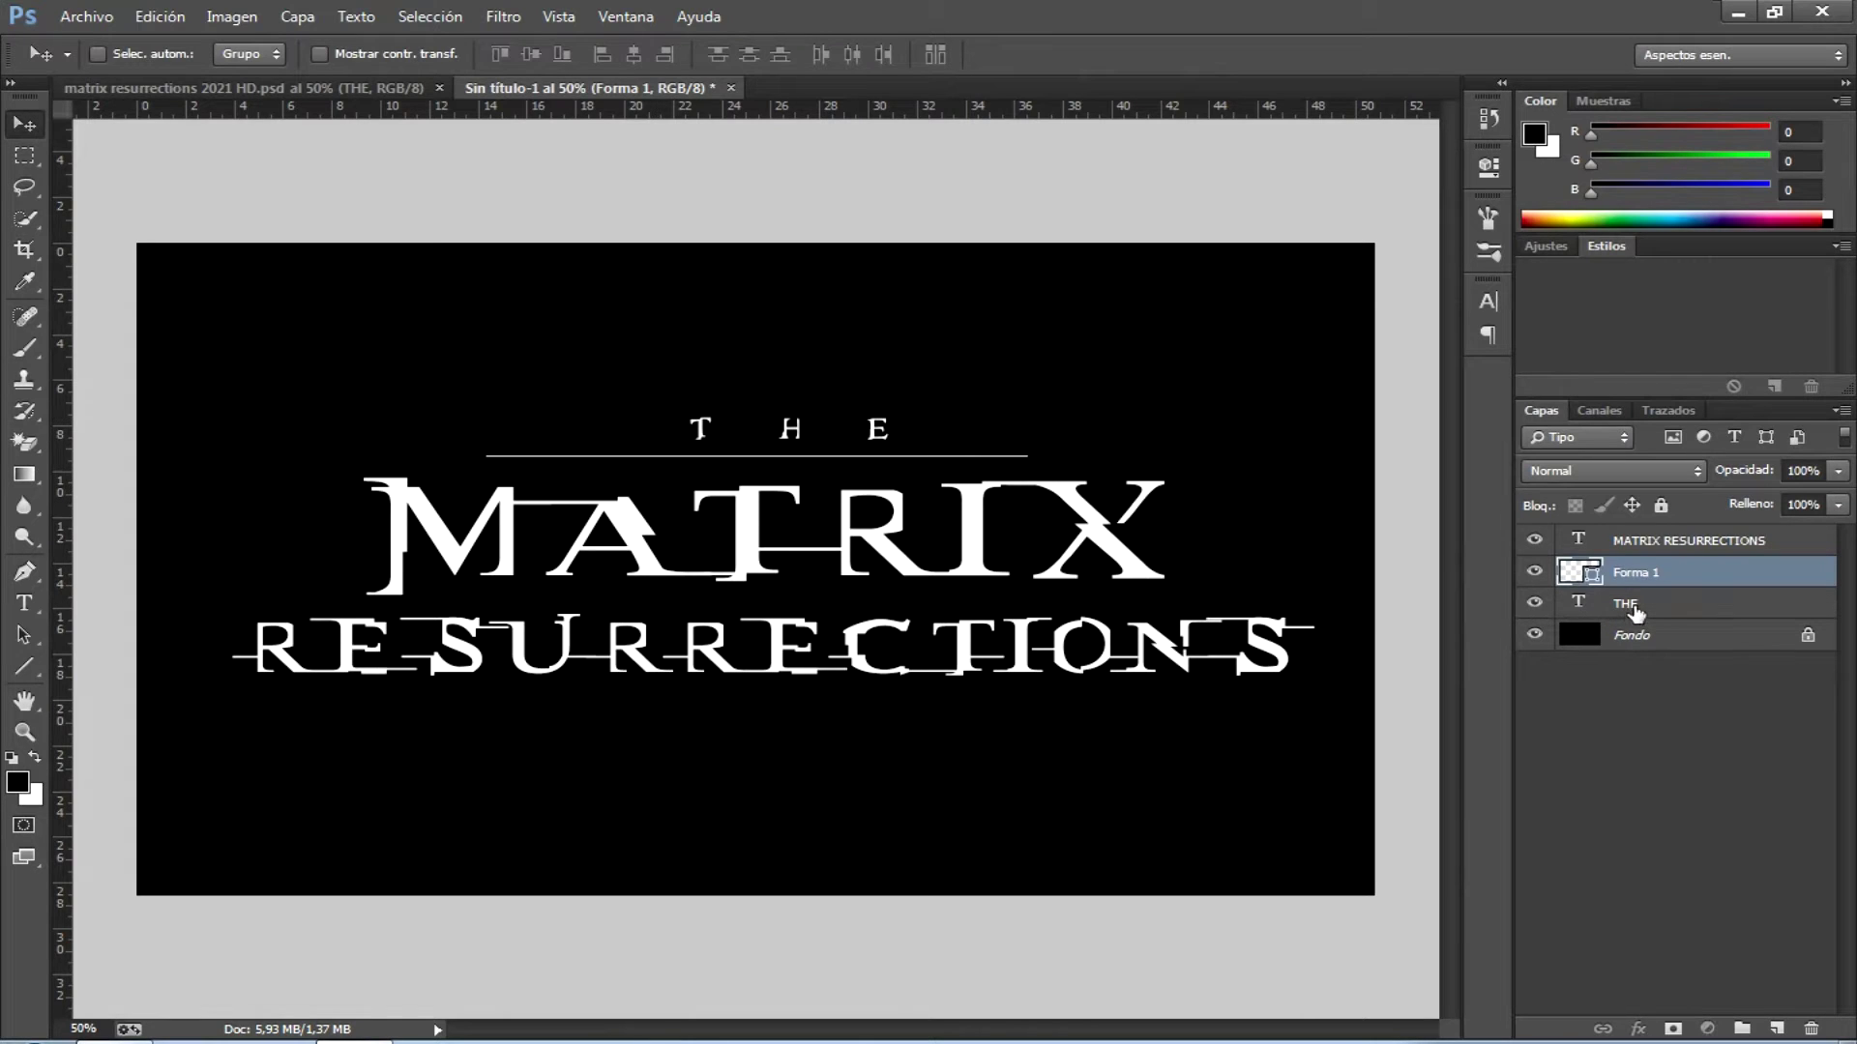
- Align the horizontal centres of the THE, line and MATRIX RESURRECTIONS layers, then reselect the title
click(1632, 608)
click(1656, 541)
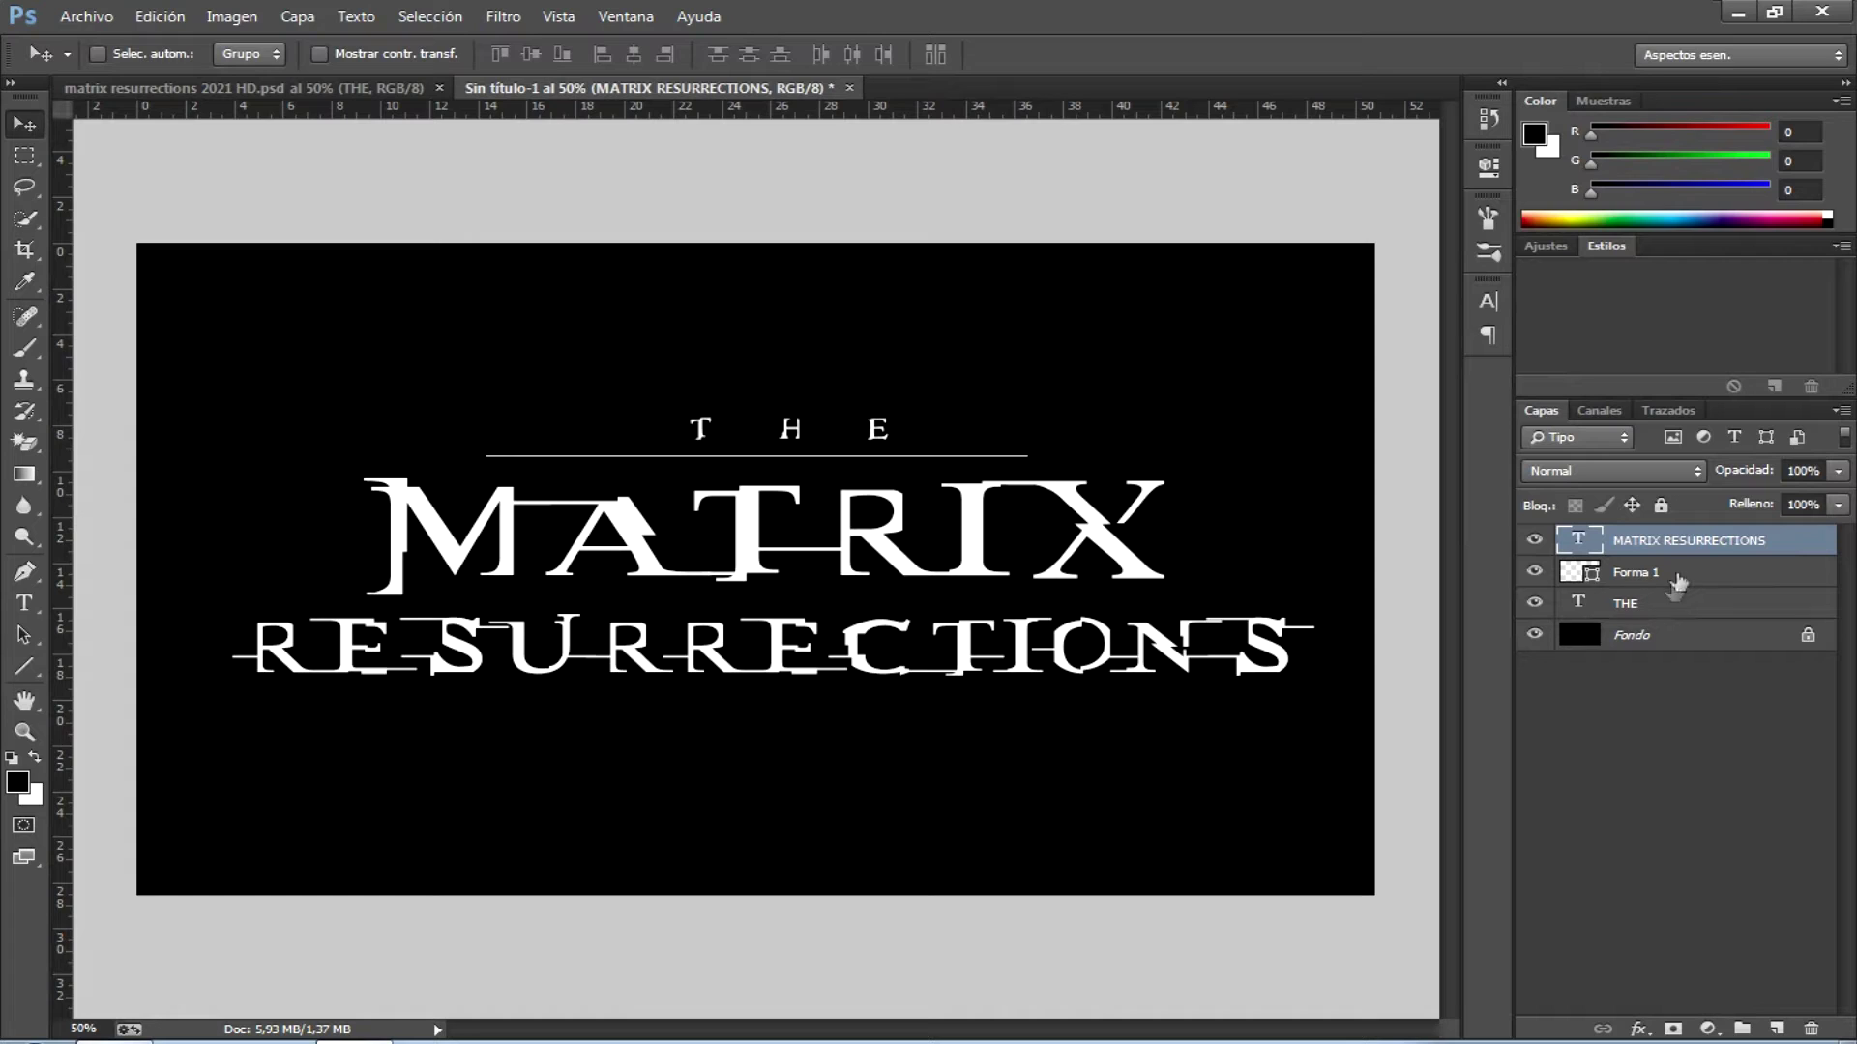
shift+click(1671, 604)
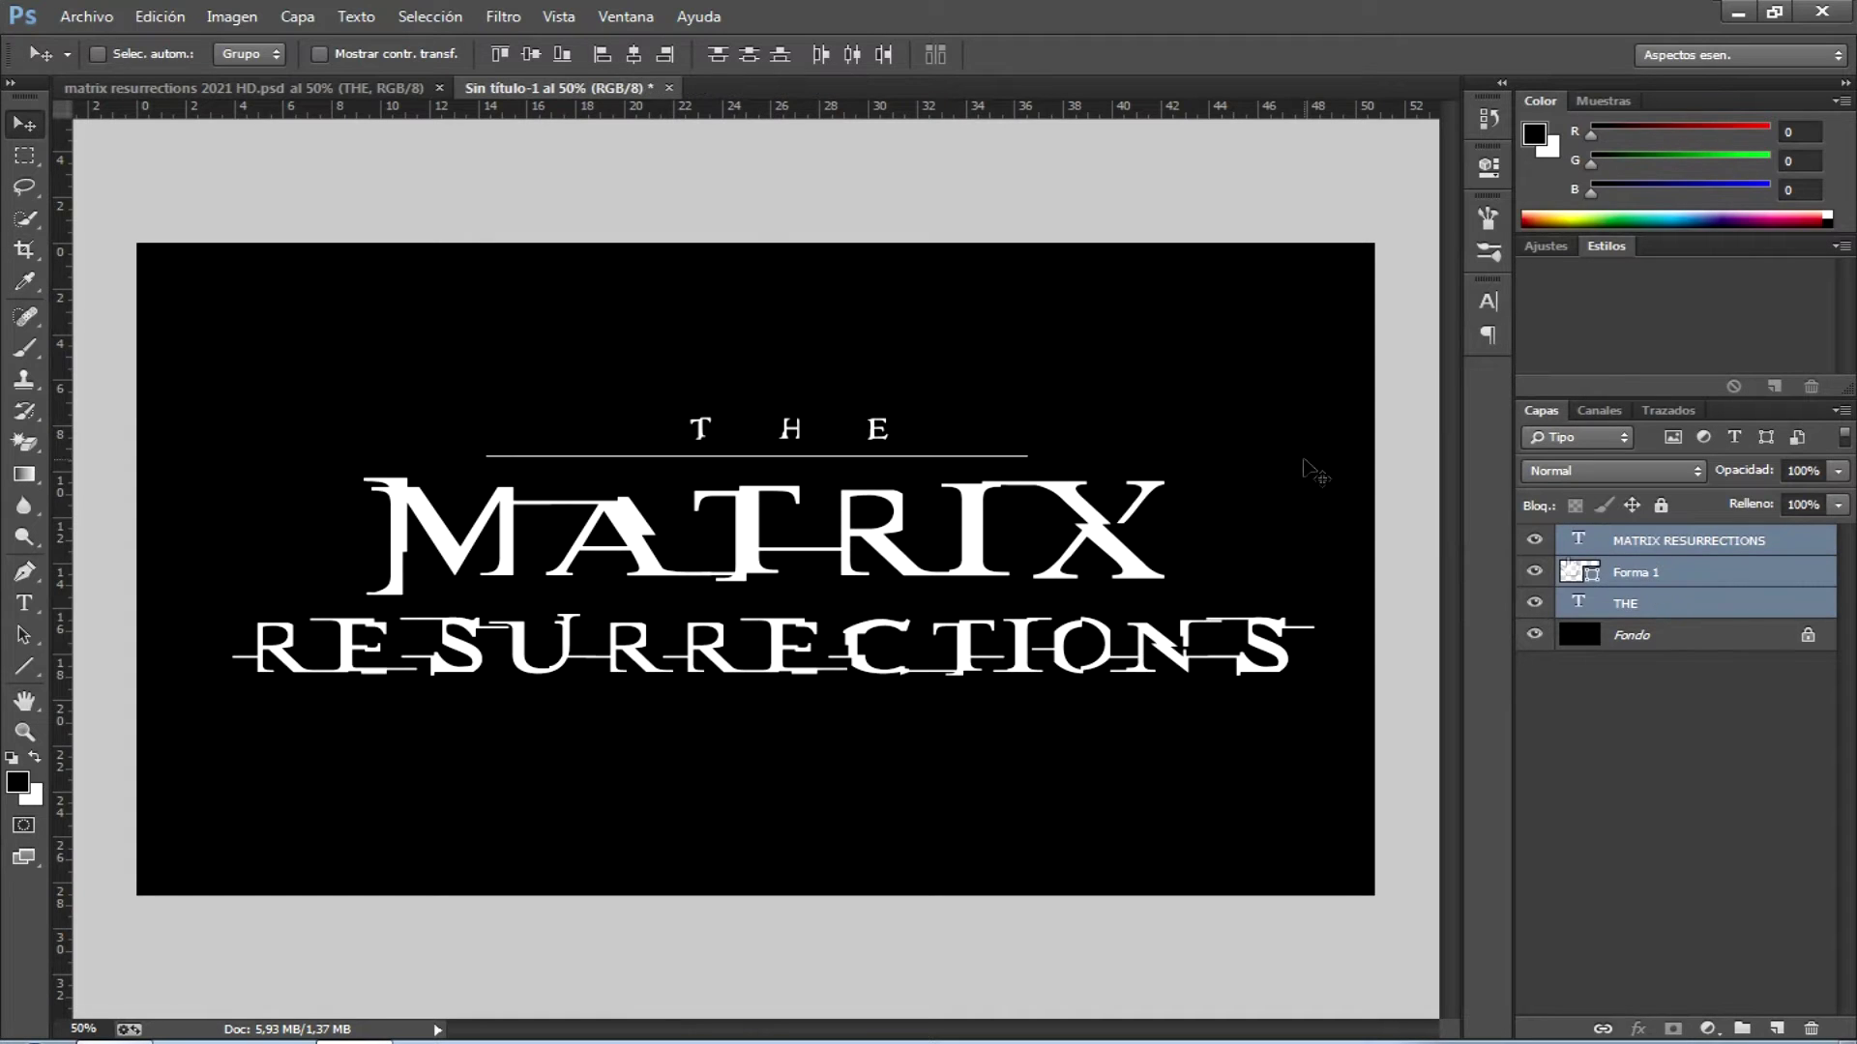
click(627, 55)
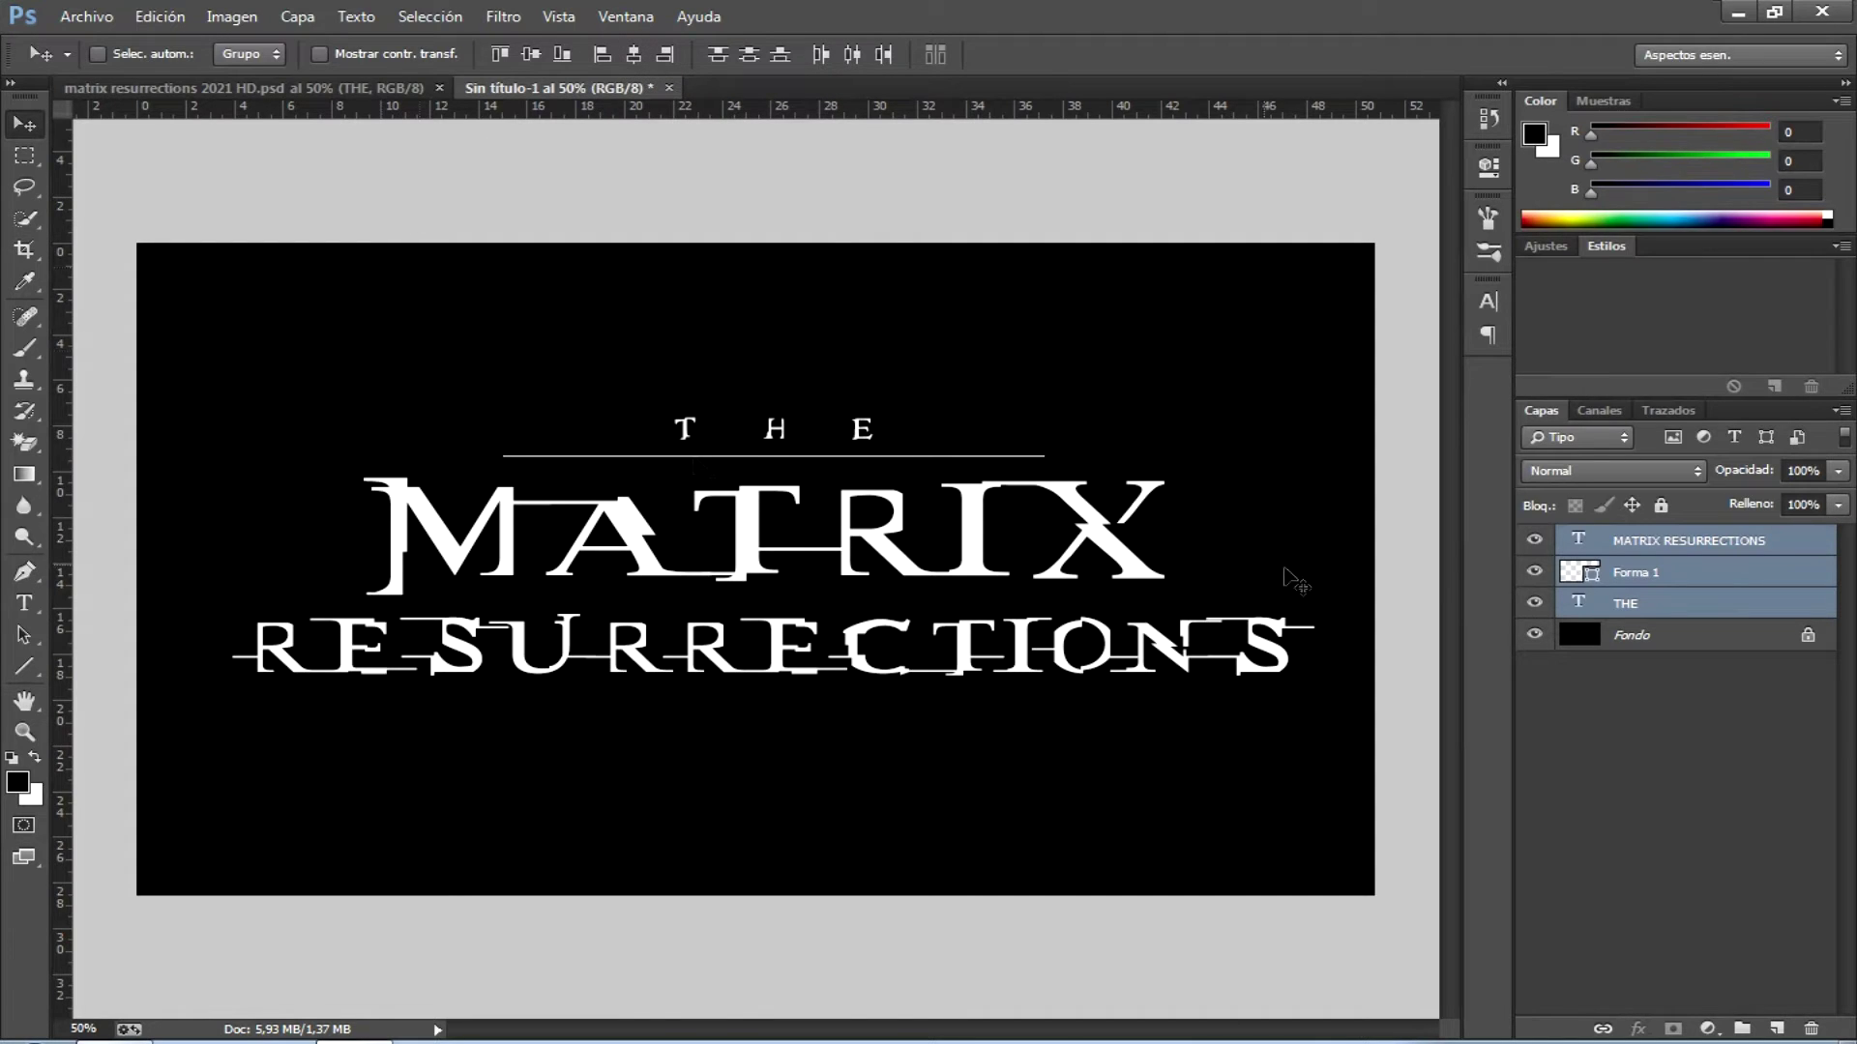
click(1656, 610)
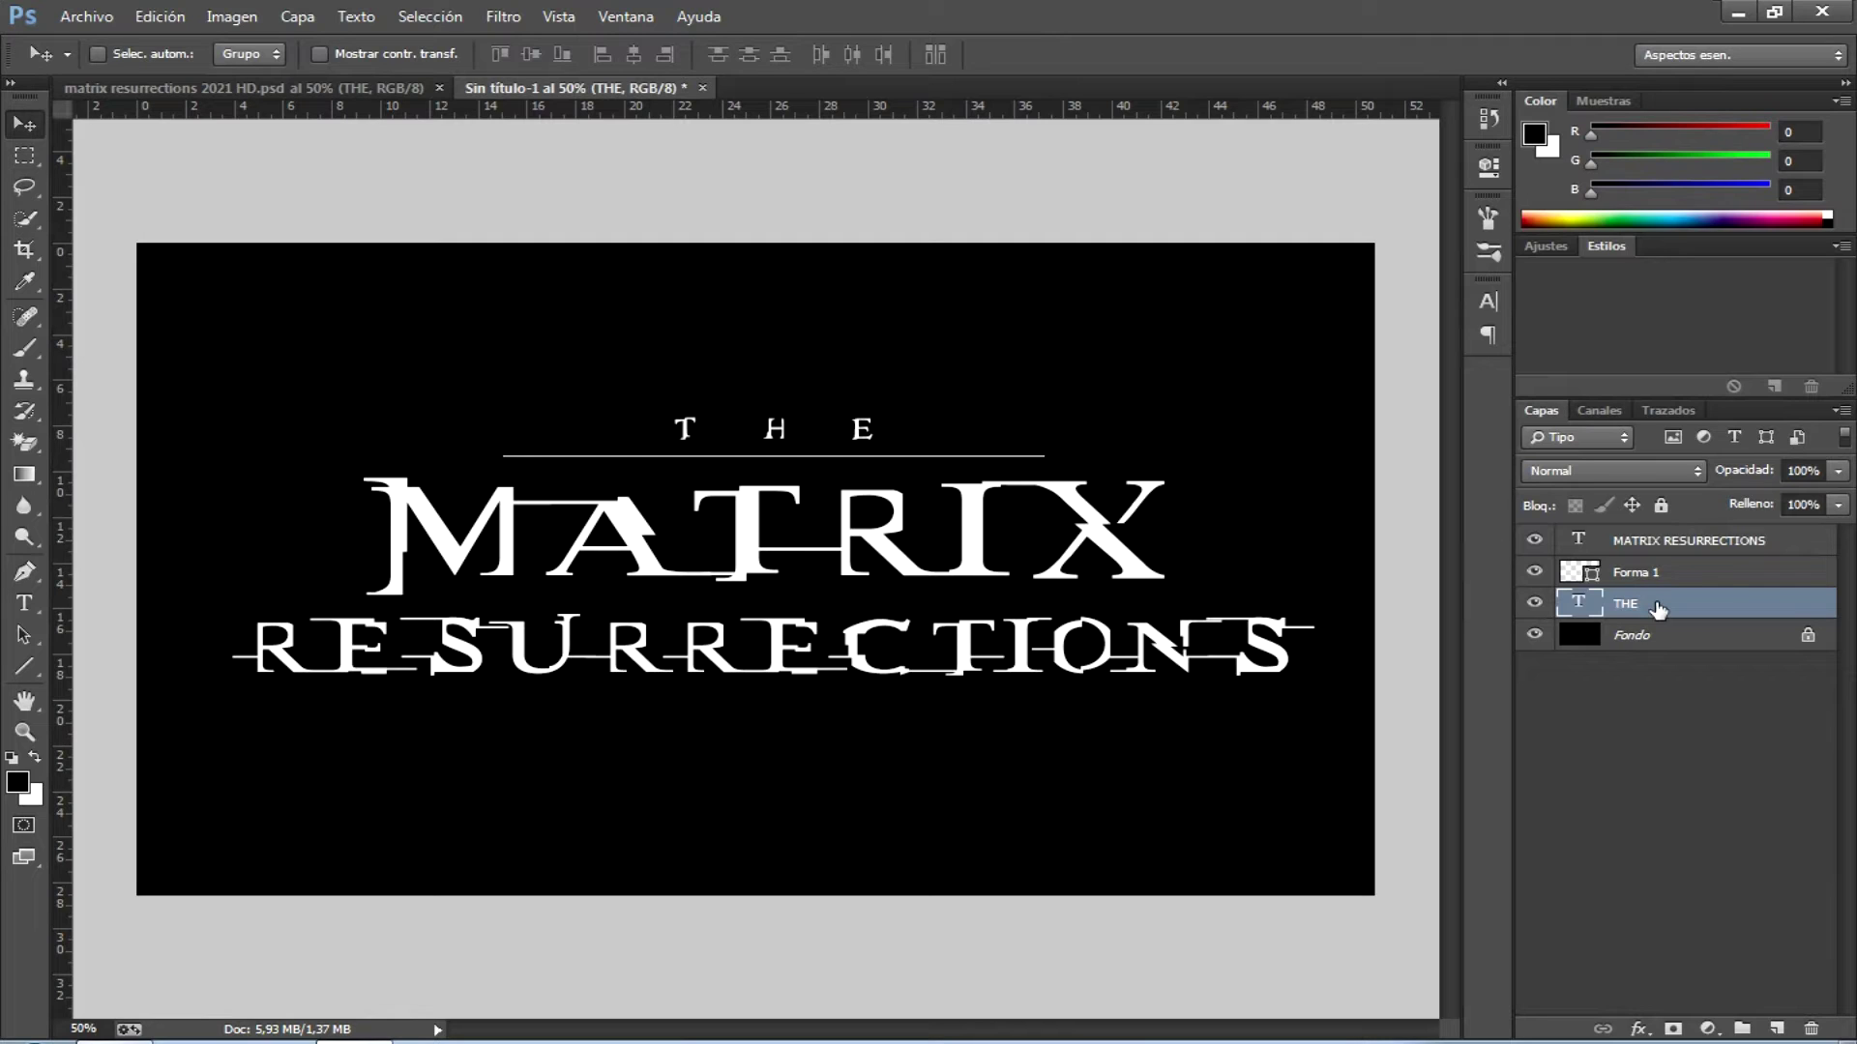
click(1710, 549)
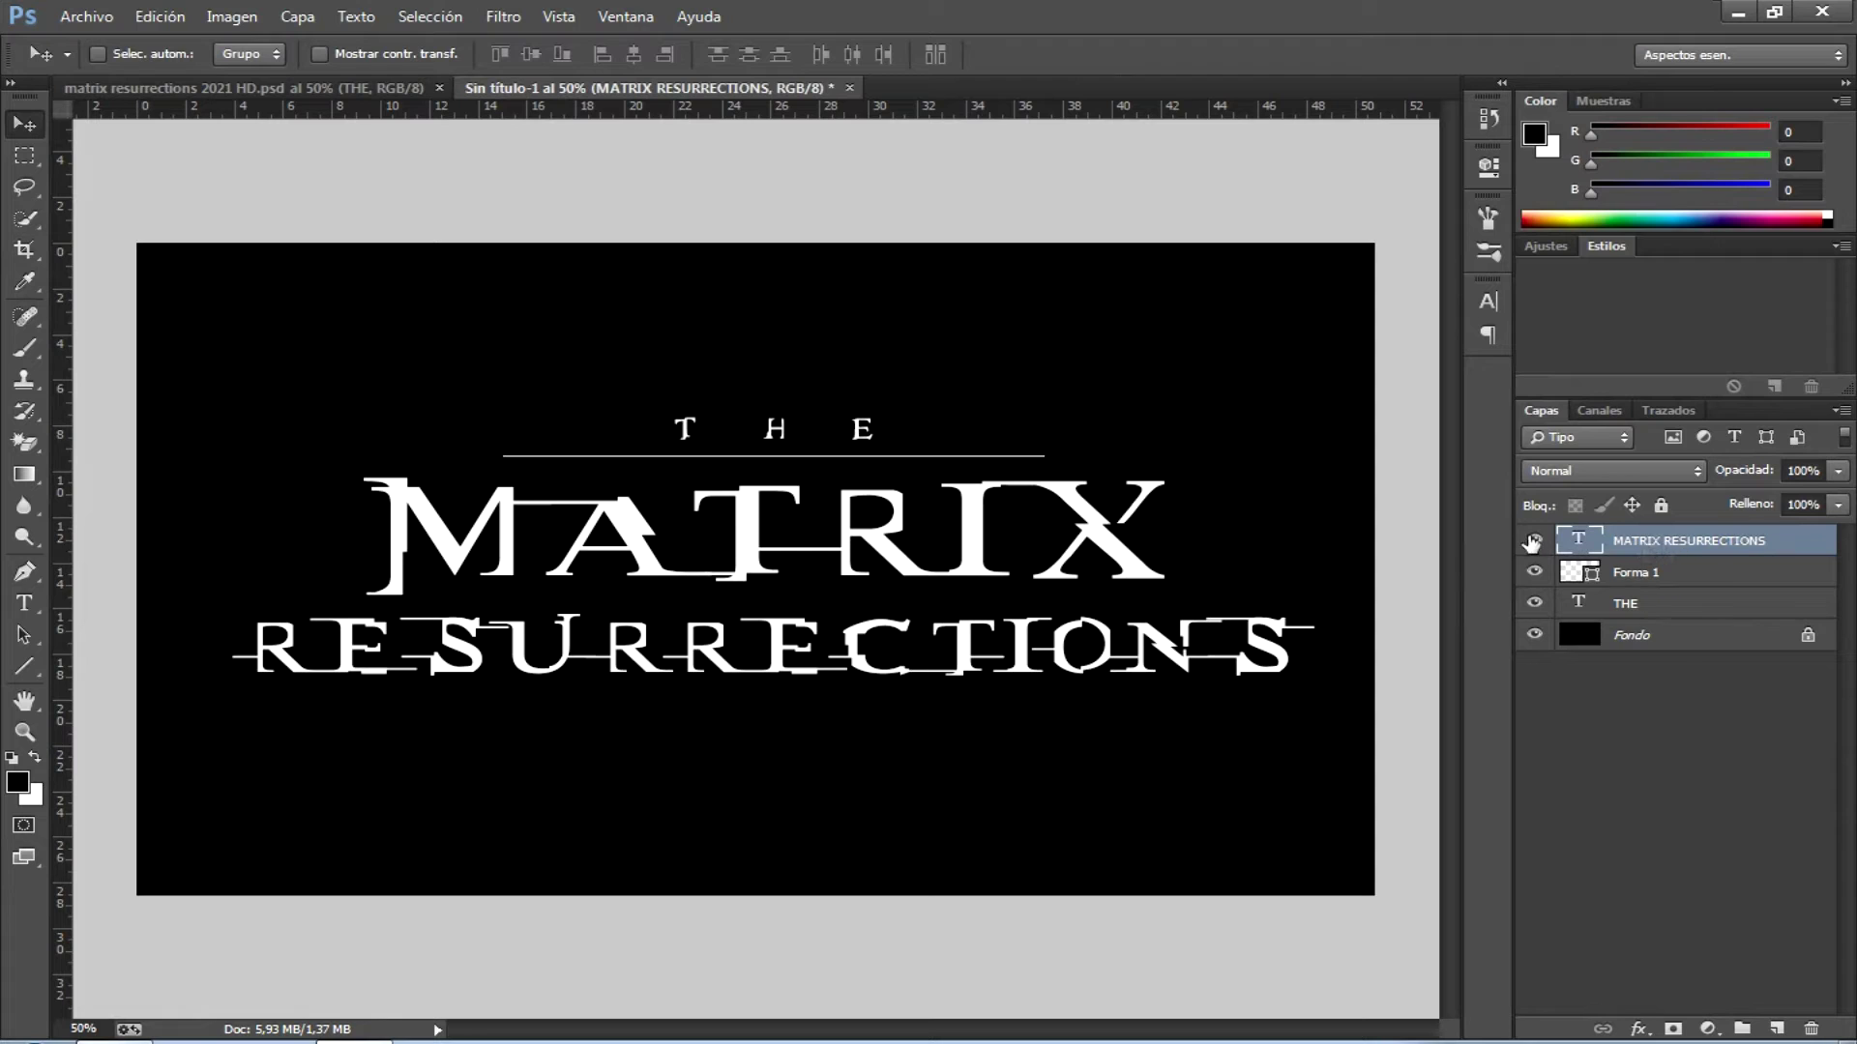
click(1533, 542)
- Convert the title to a smart object, duplicate it with Ctrl+J, and hide the copy
right_click(1684, 549)
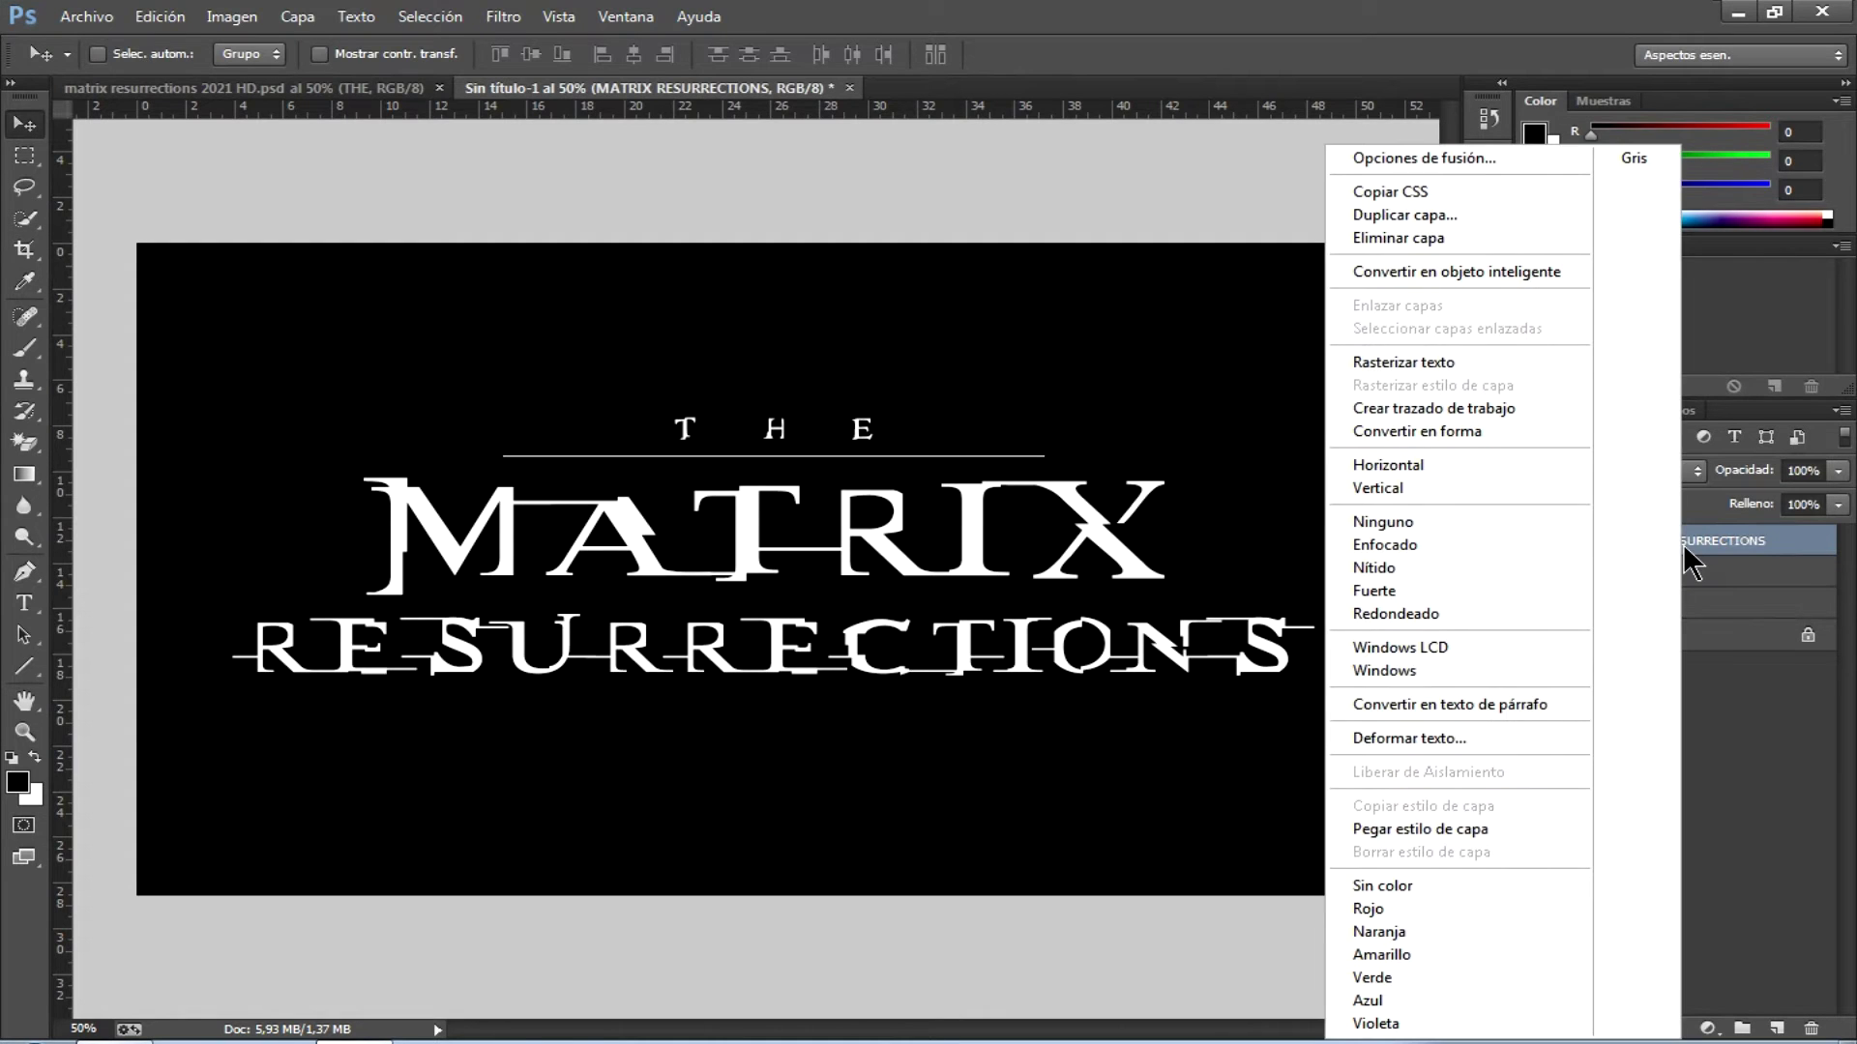
click(1508, 269)
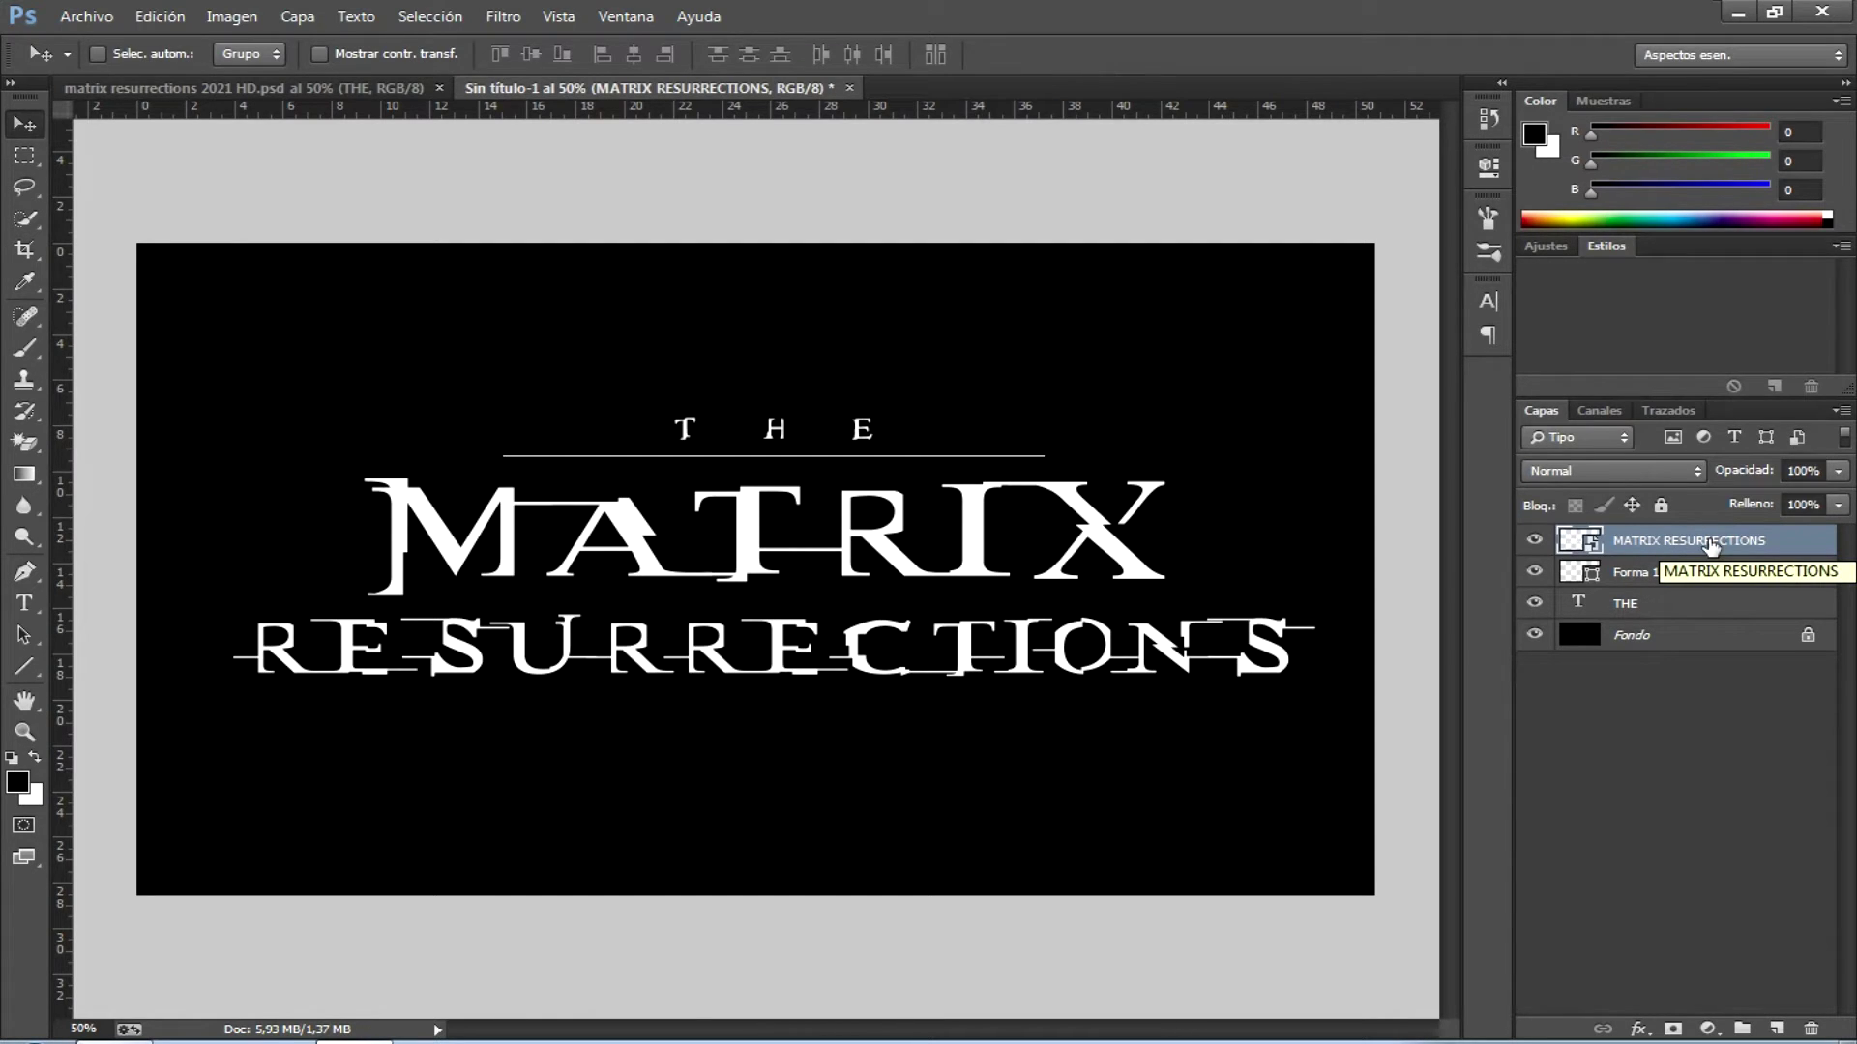
key(ctrl+j)
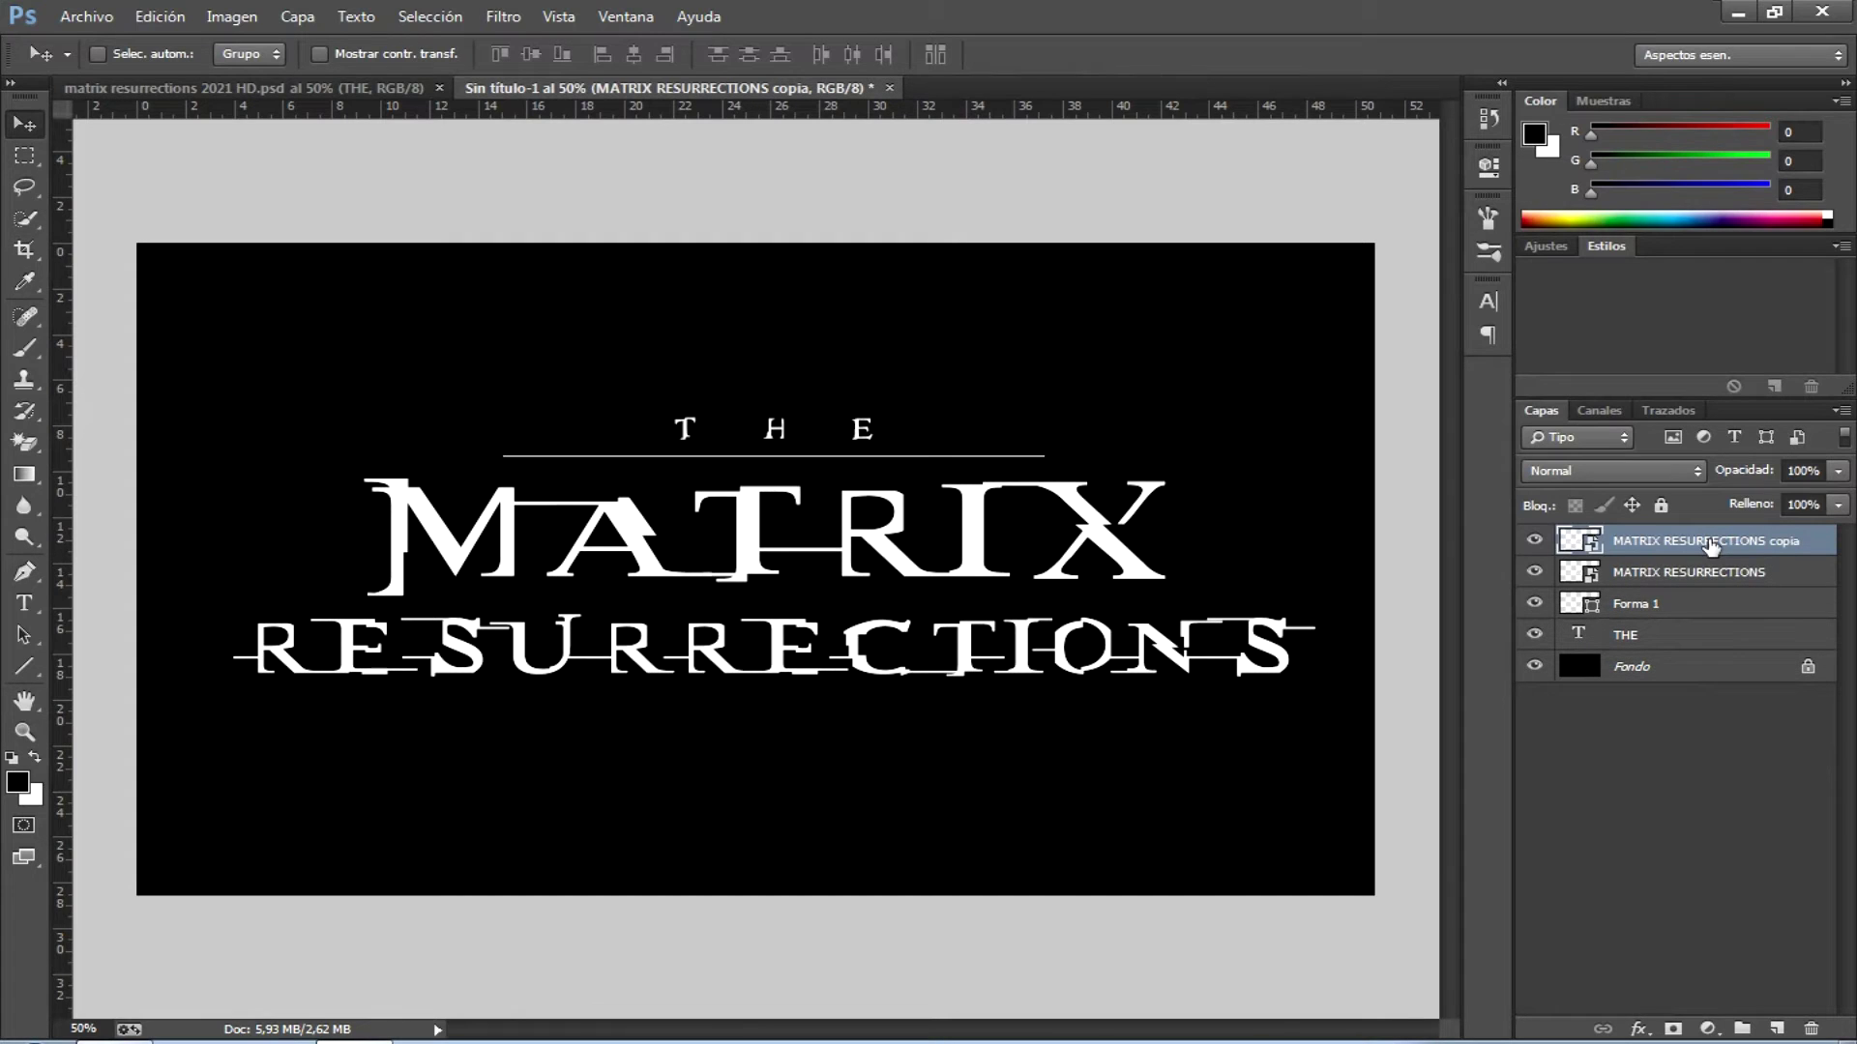
click(1534, 540)
click(1694, 577)
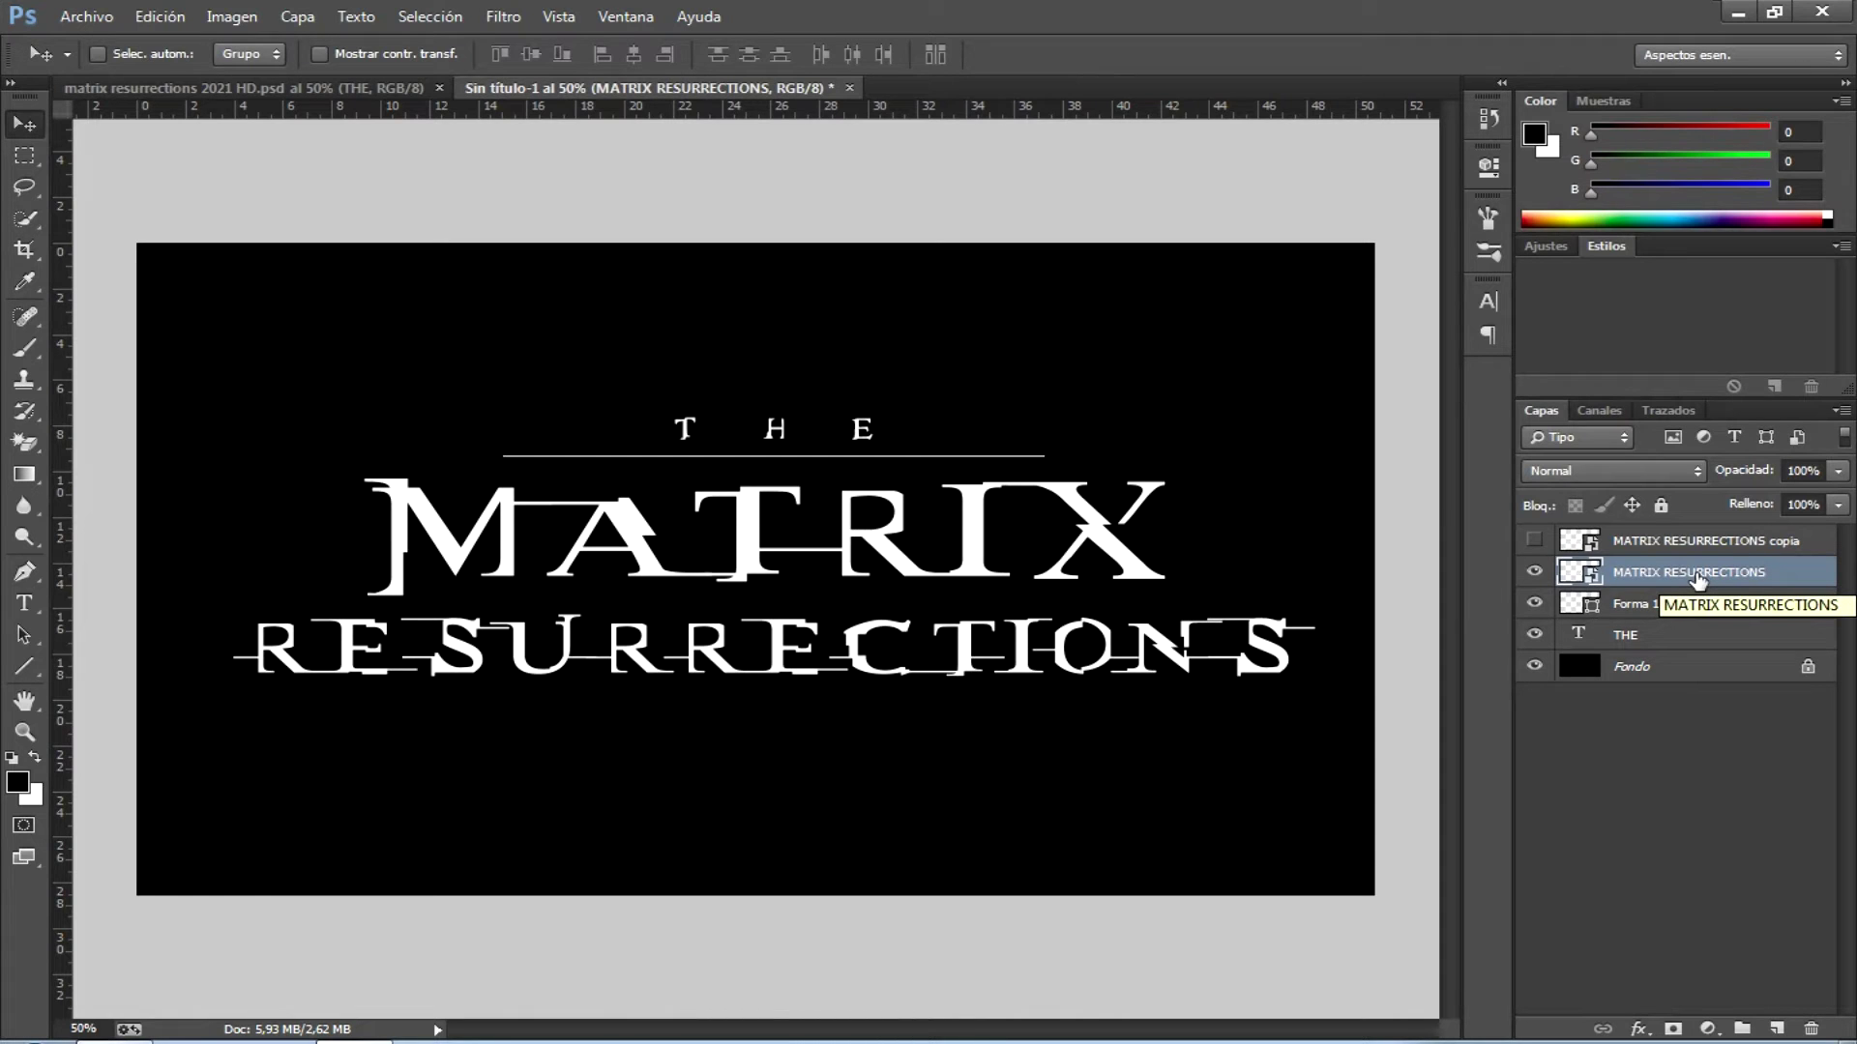
- Apply a Motion Blur with 0° angle and 325 px distance to the title
click(519, 16)
mouse_move(539, 282)
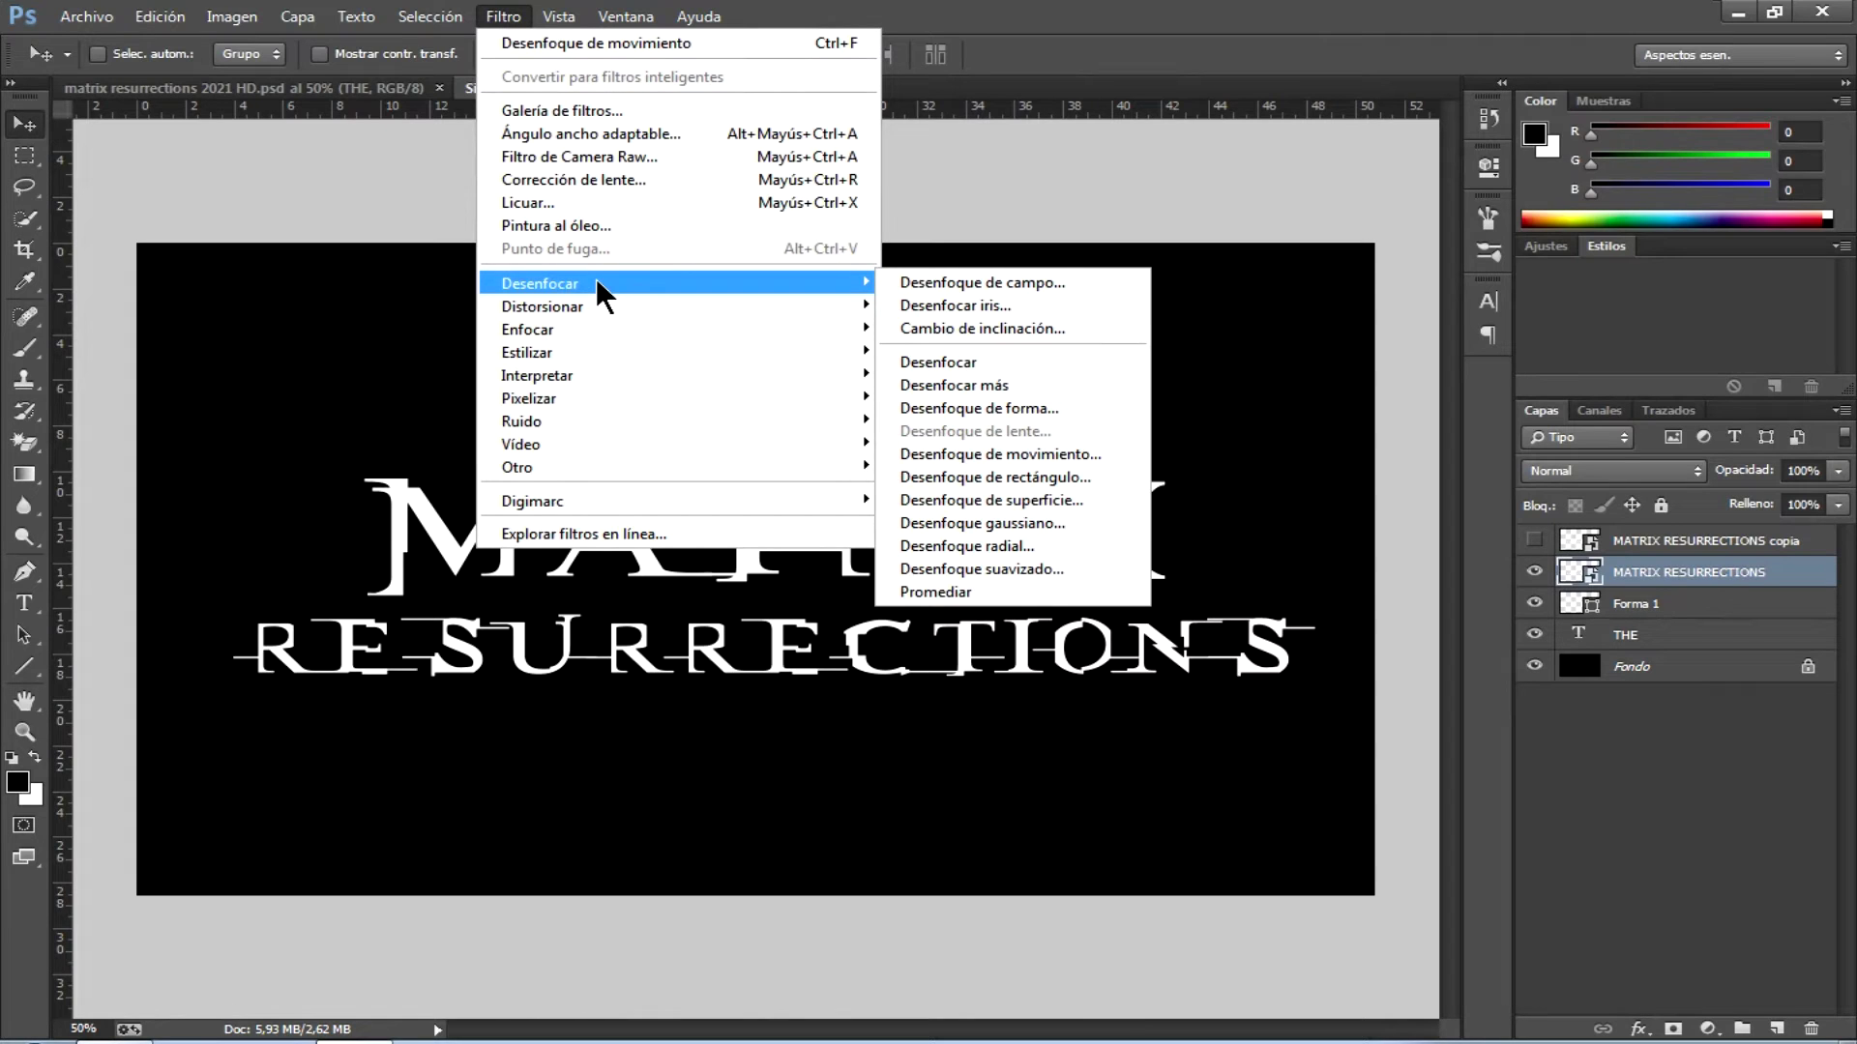
click(1013, 451)
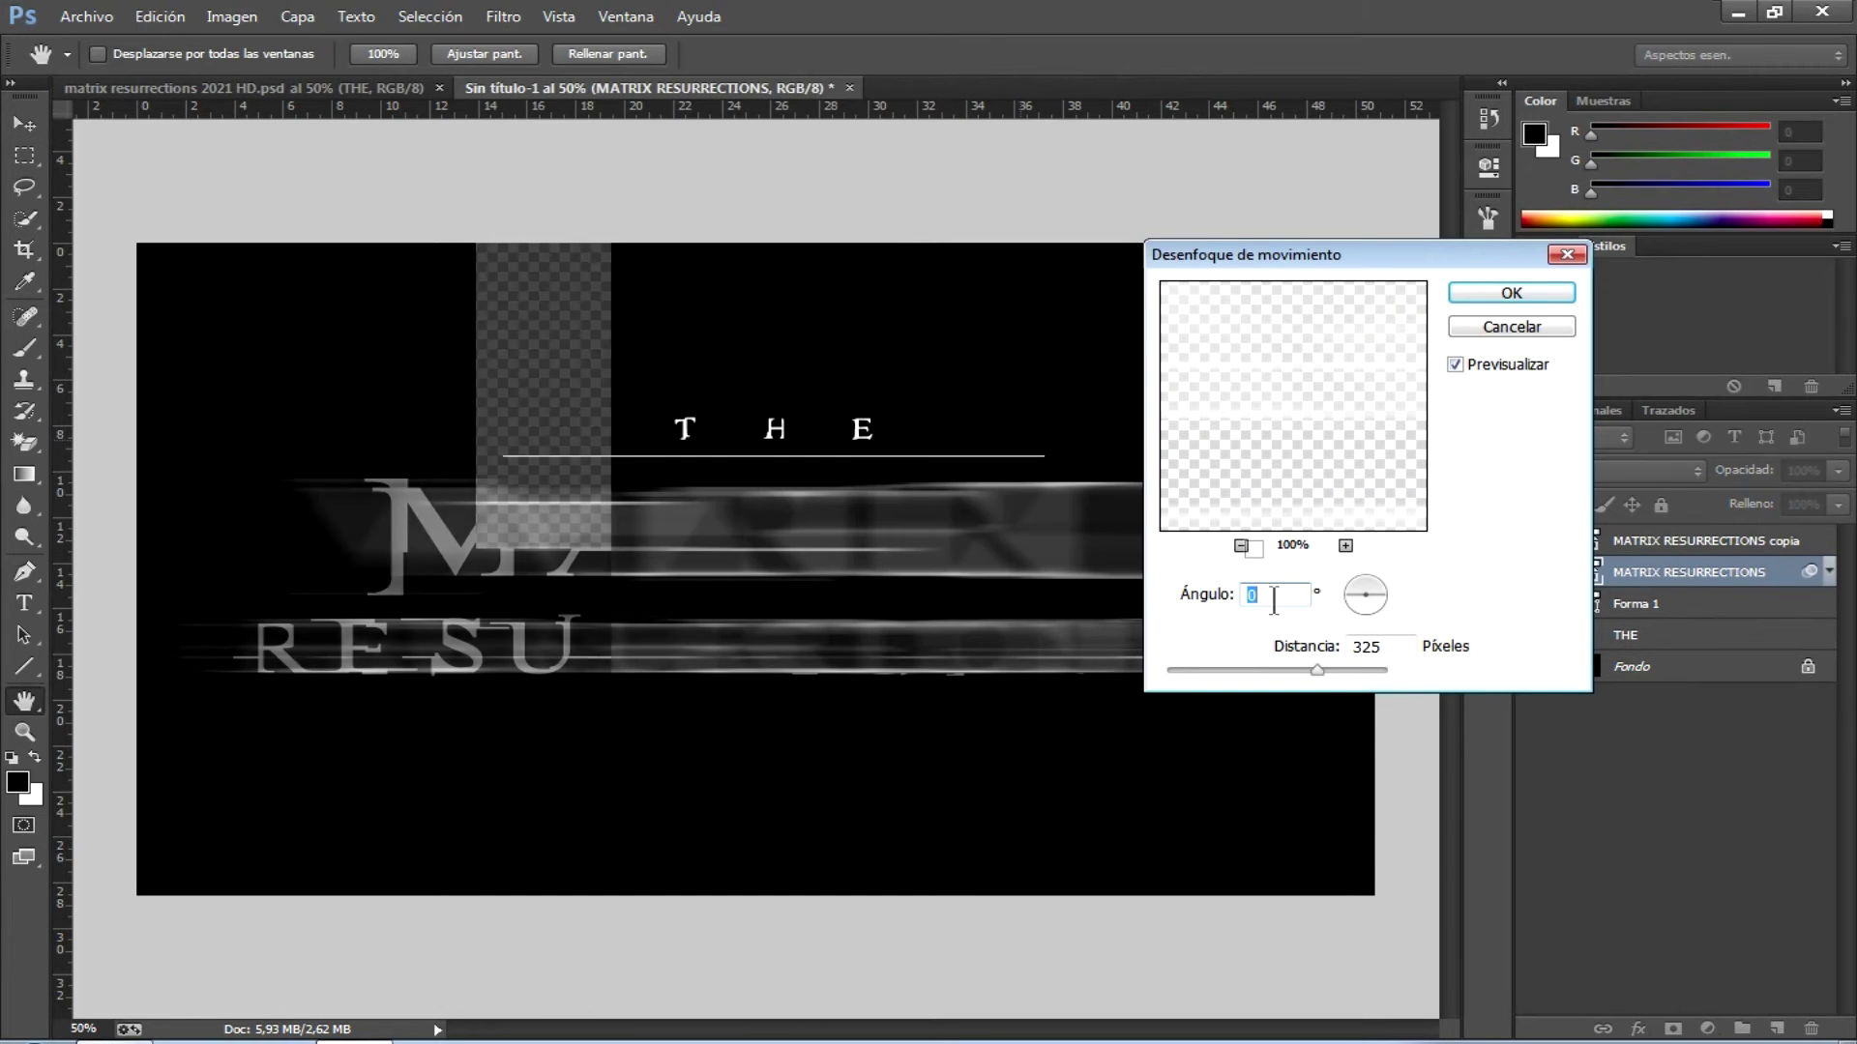
click(1391, 654)
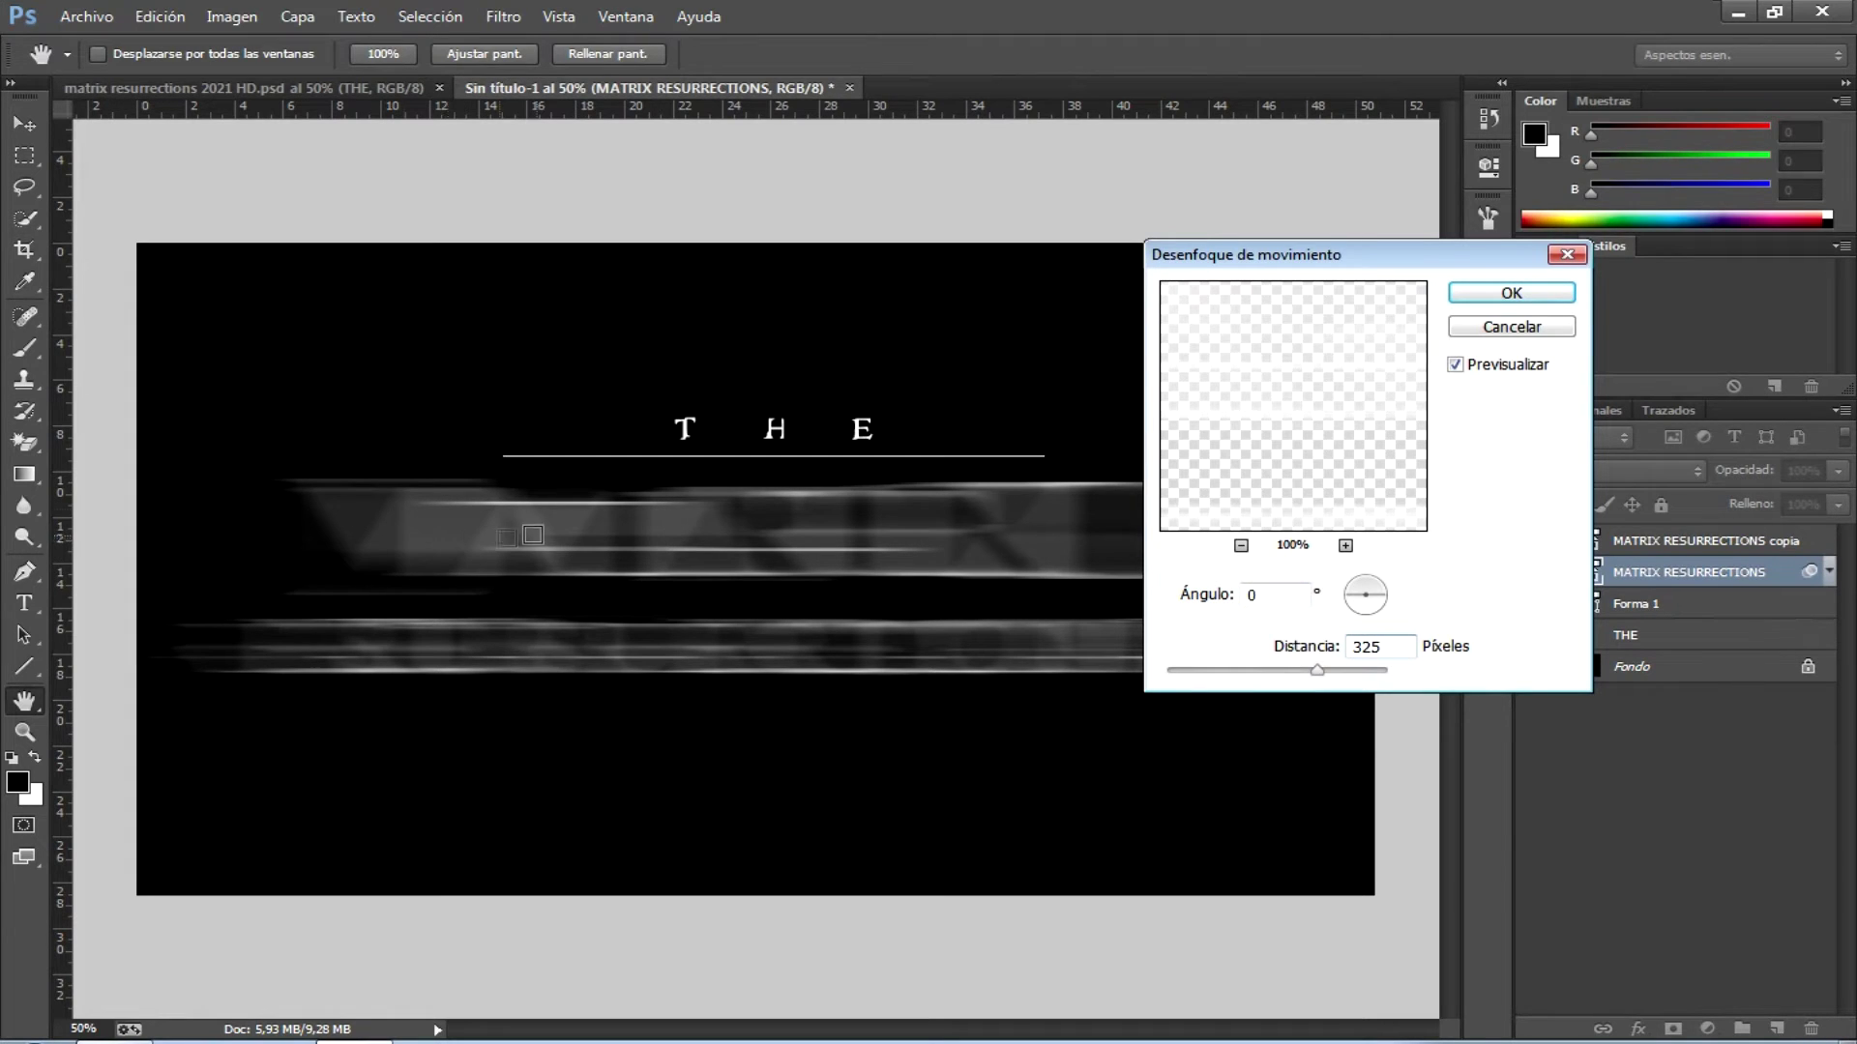
click(1490, 292)
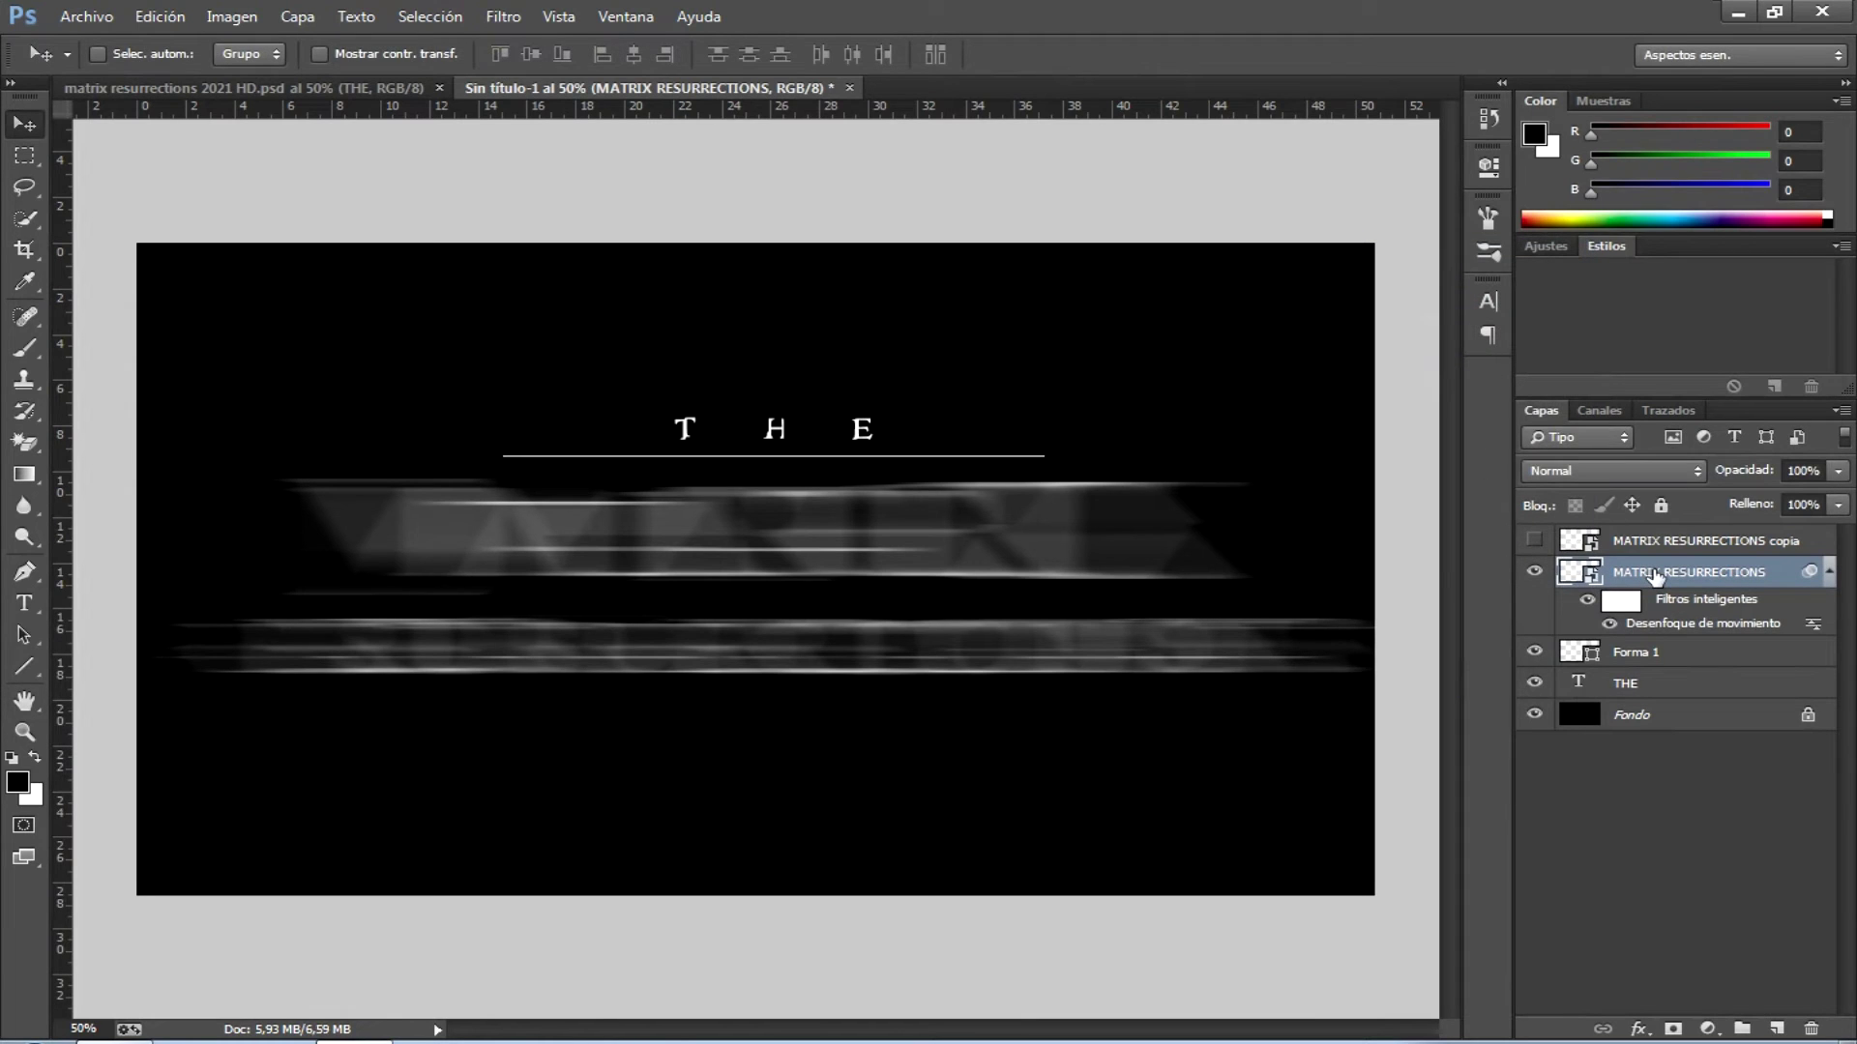
click(501, 17)
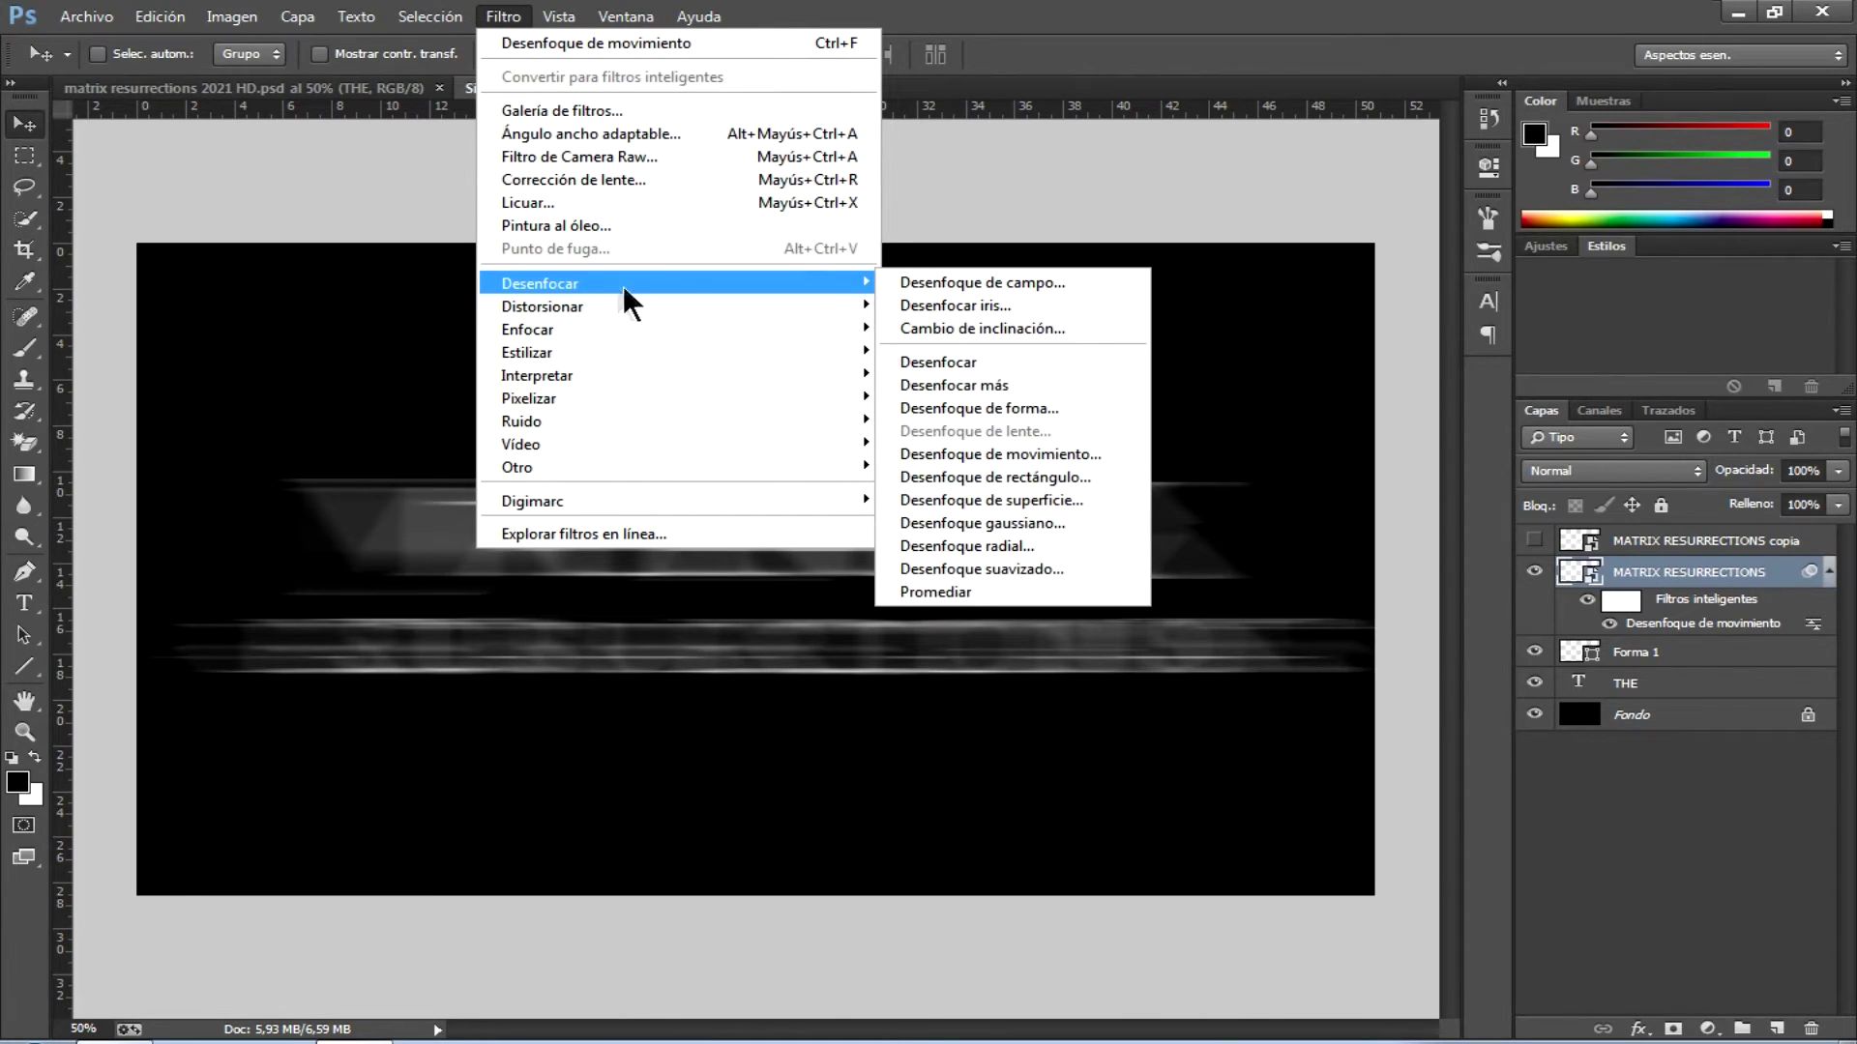
- Apply a Gaussian Blur with a 3 px radius to the streaked title
click(1021, 519)
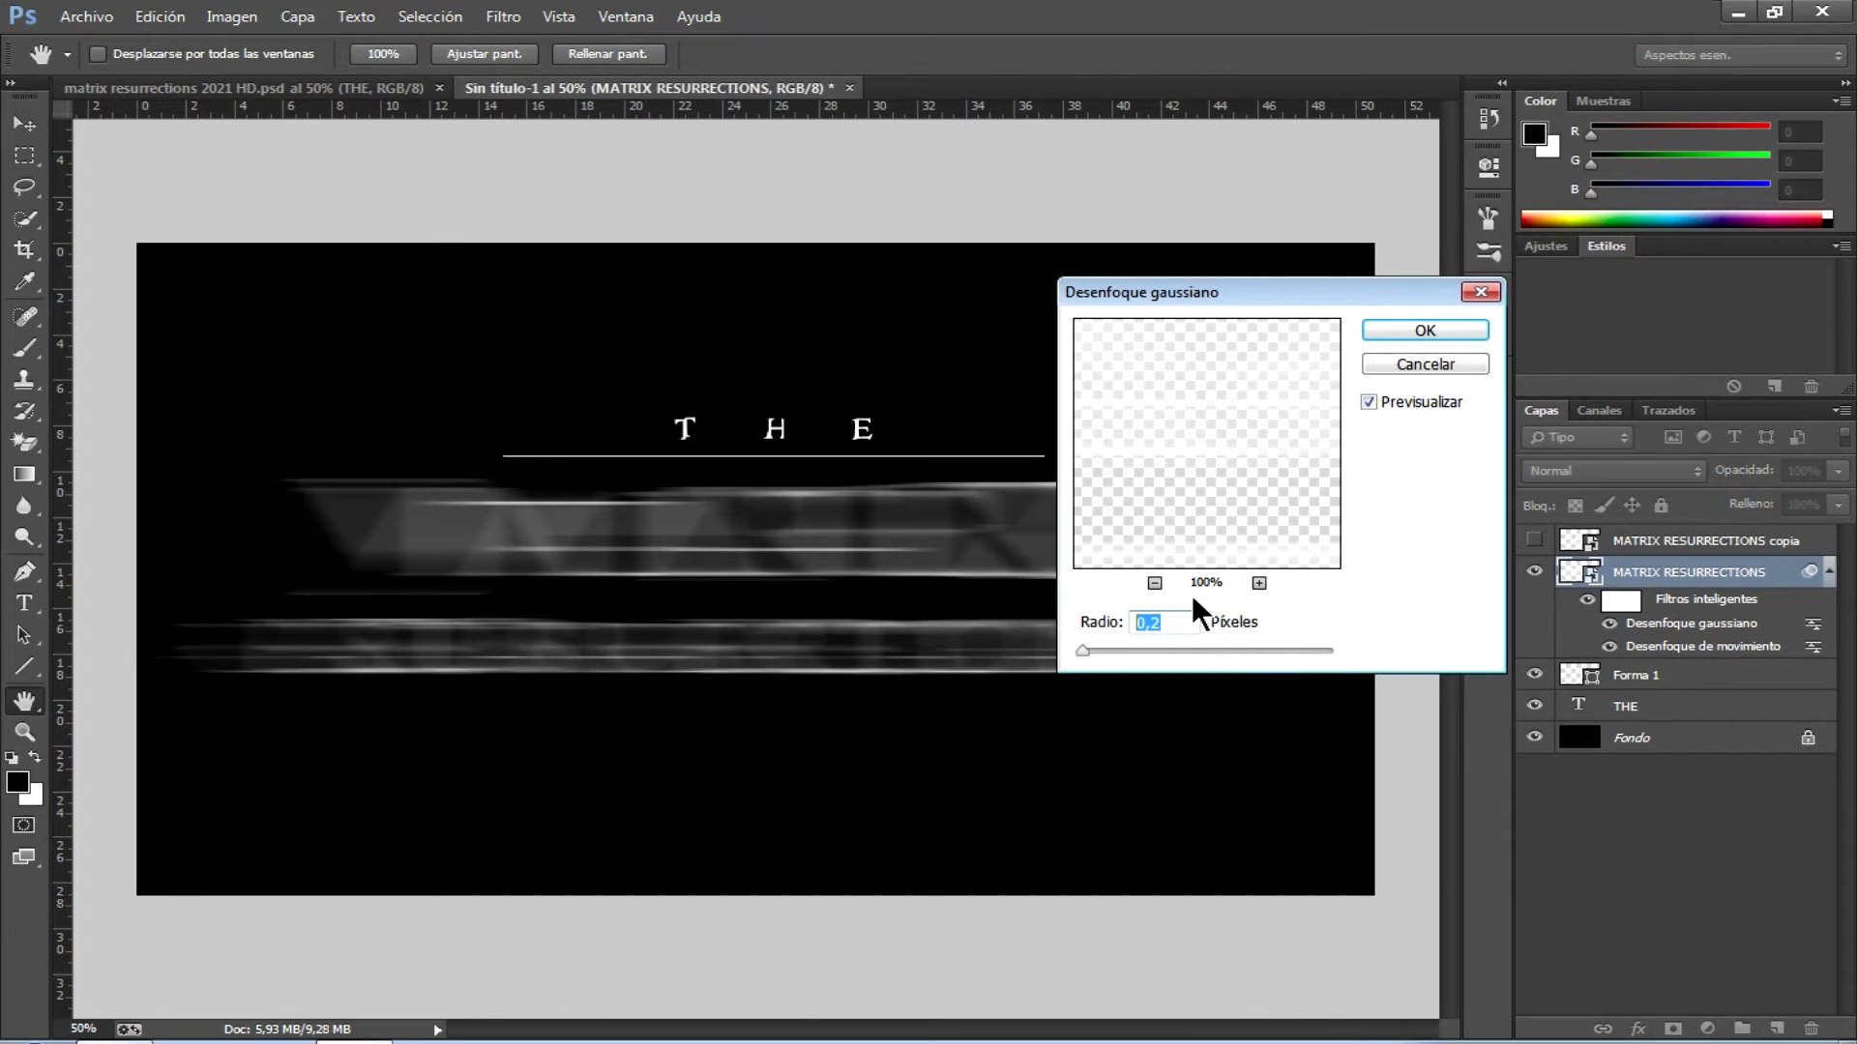
text(3)
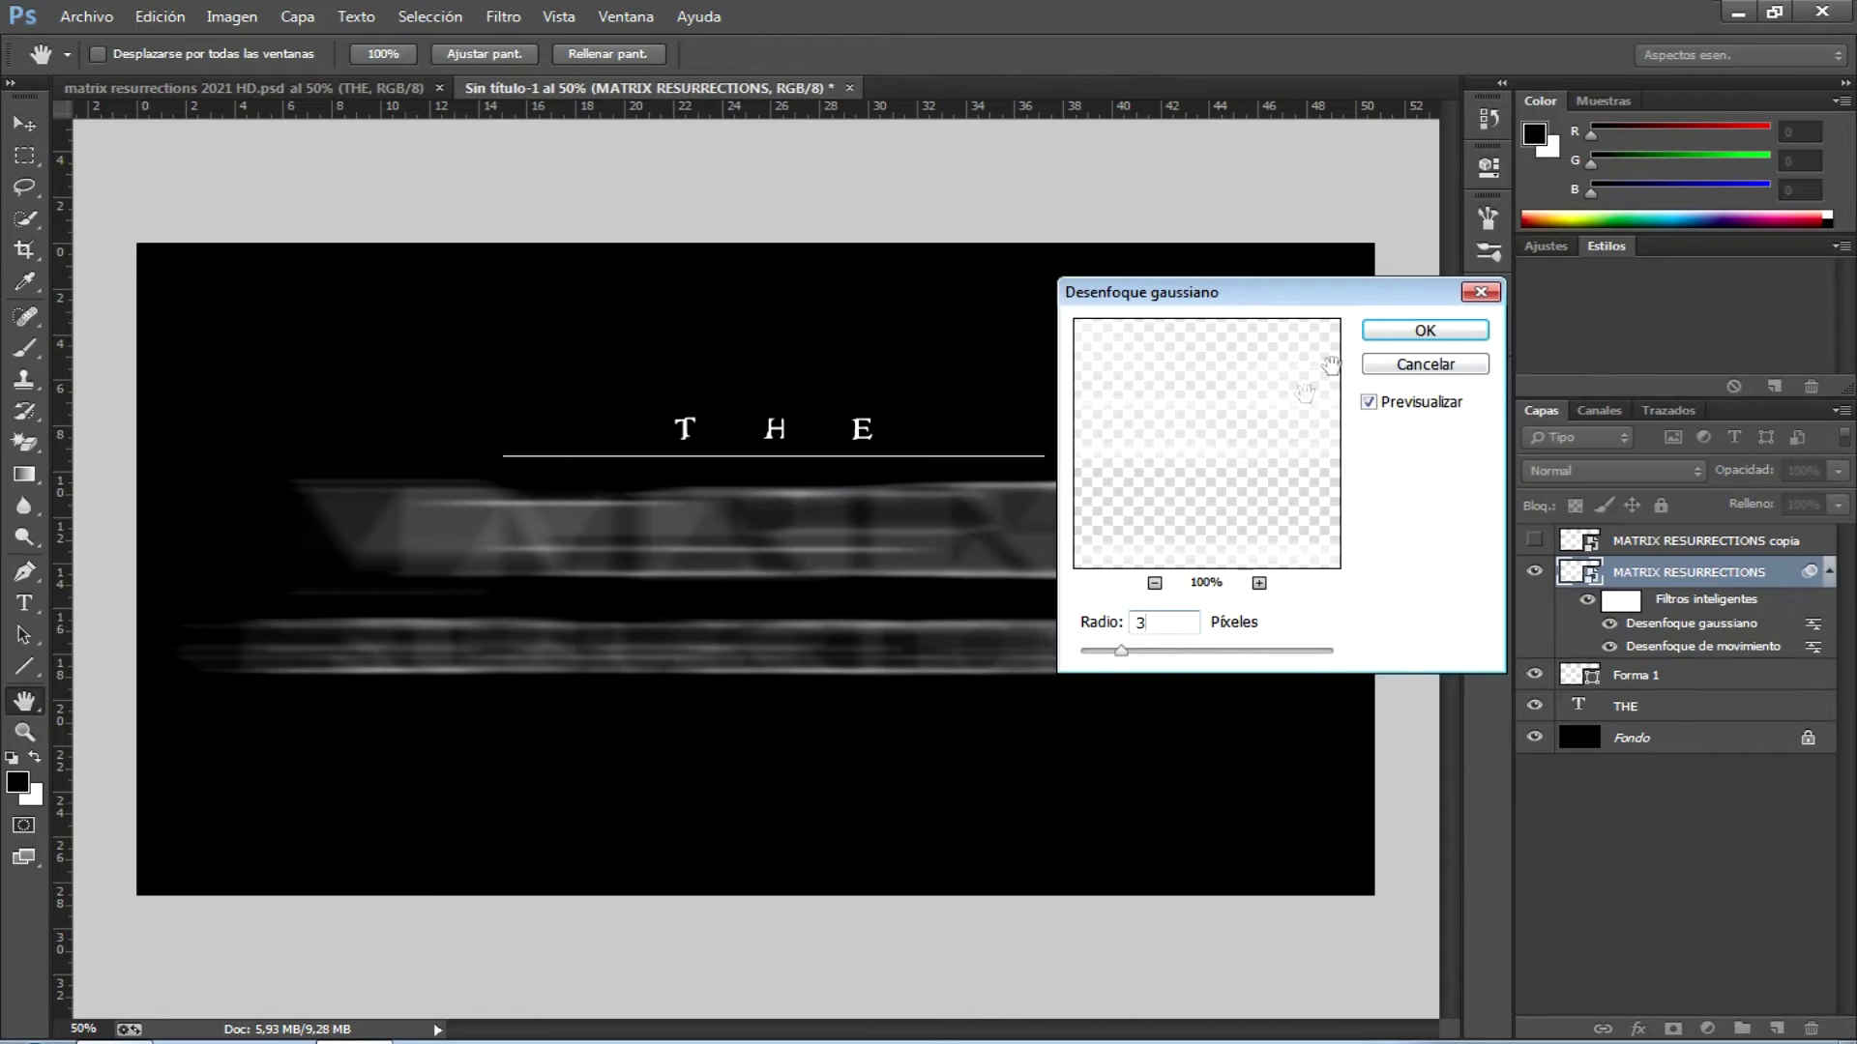
click(1416, 331)
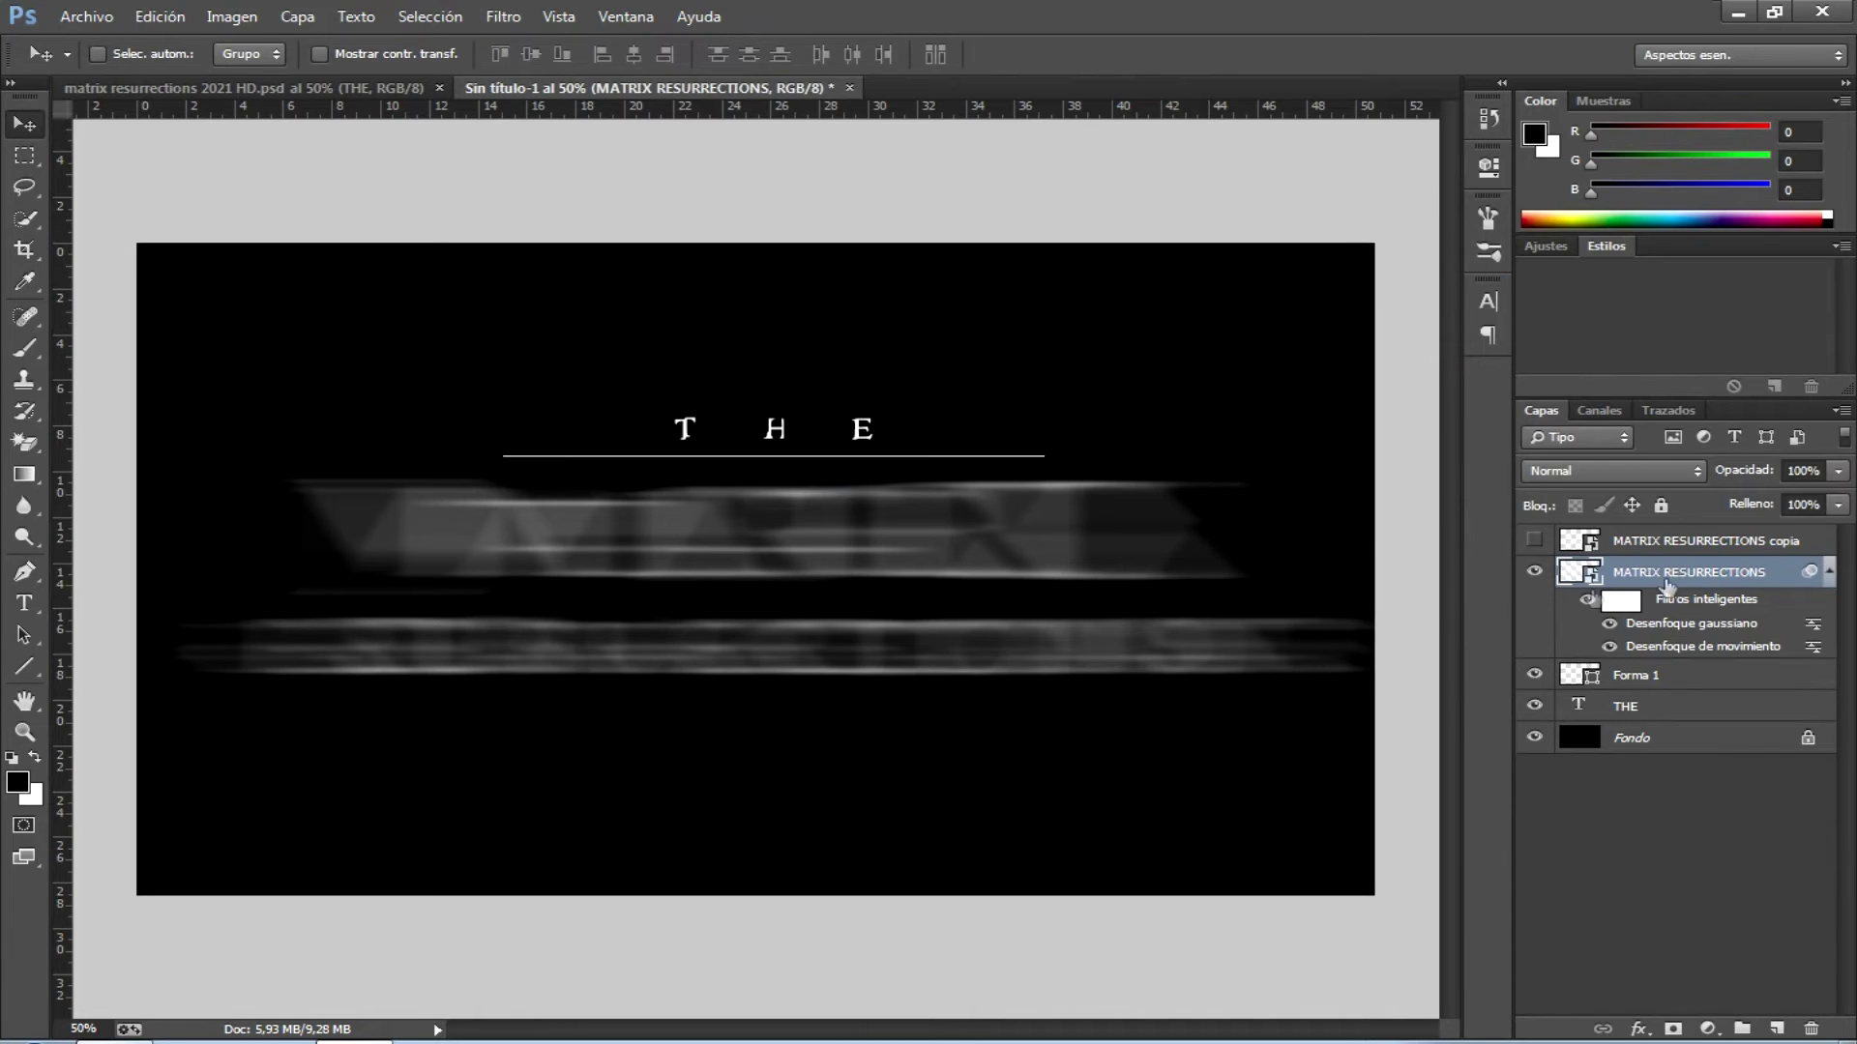
- Convert the Forma 1 line layer to a smart object and keep a hidden duplicate
click(1676, 677)
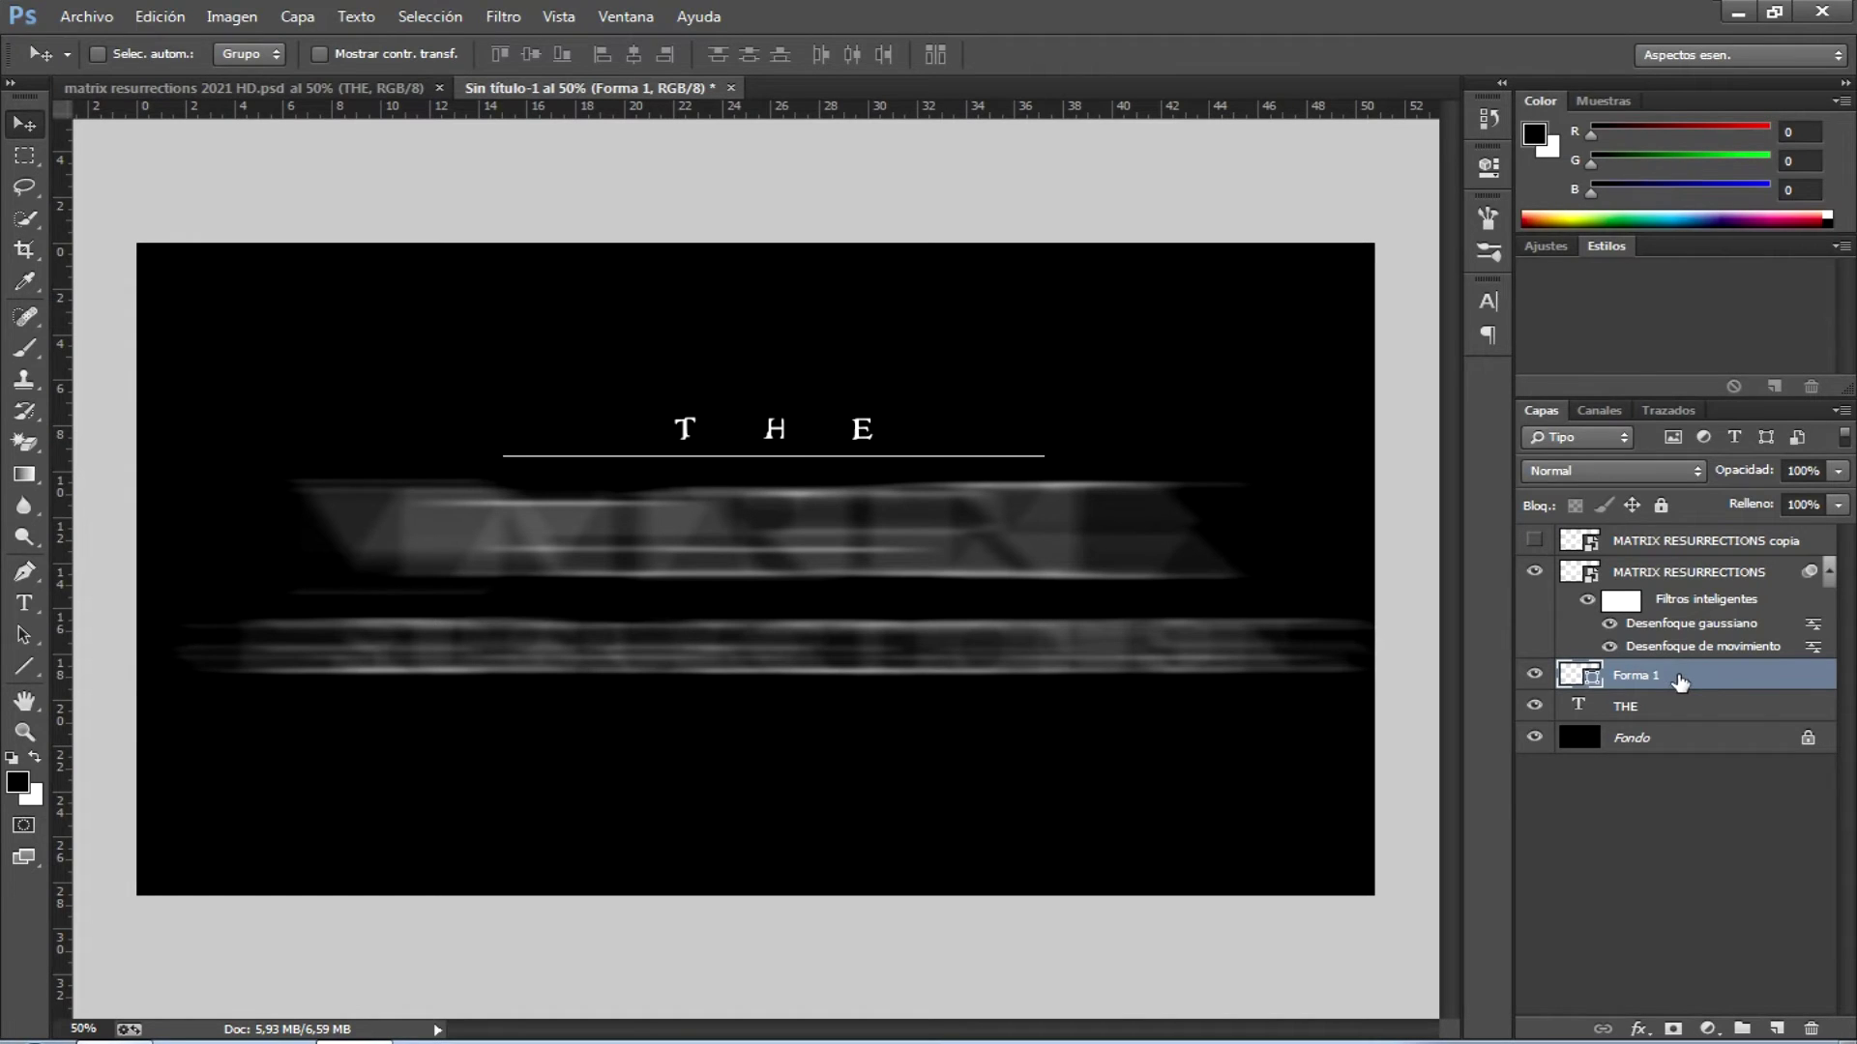
right_click(1680, 682)
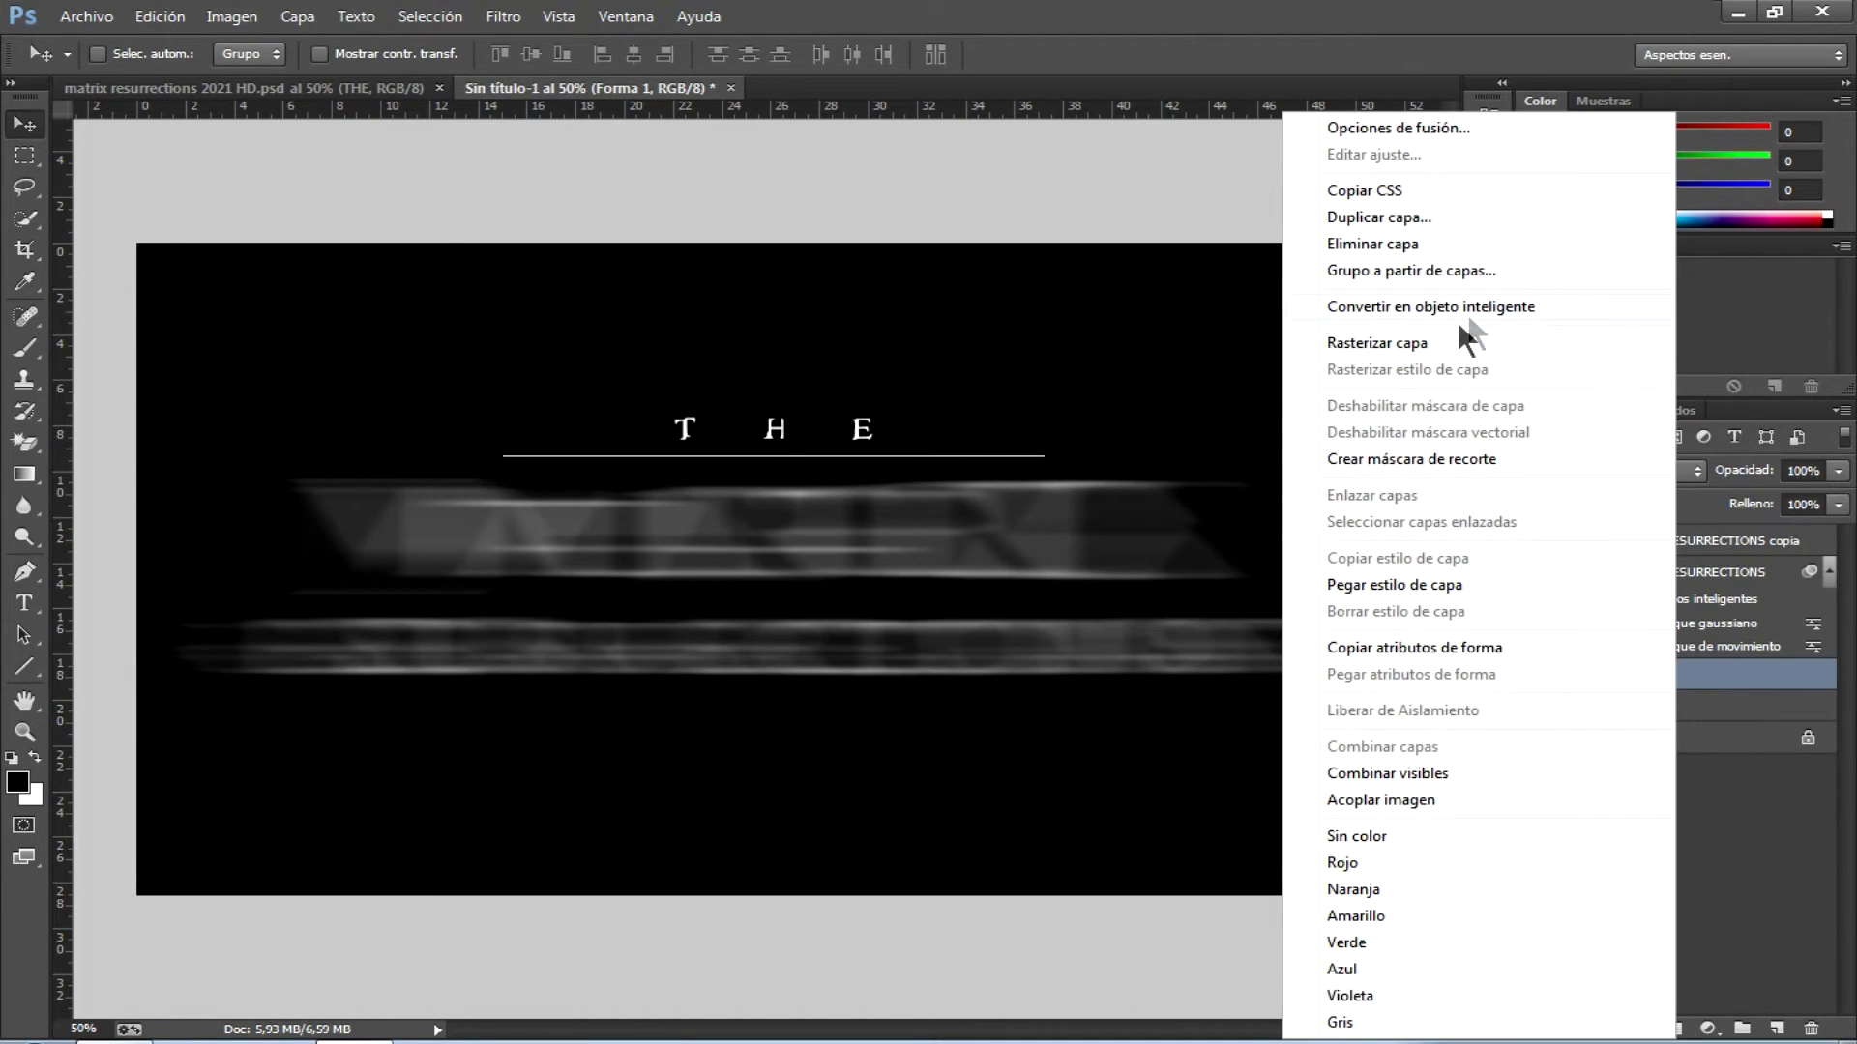
click(1485, 305)
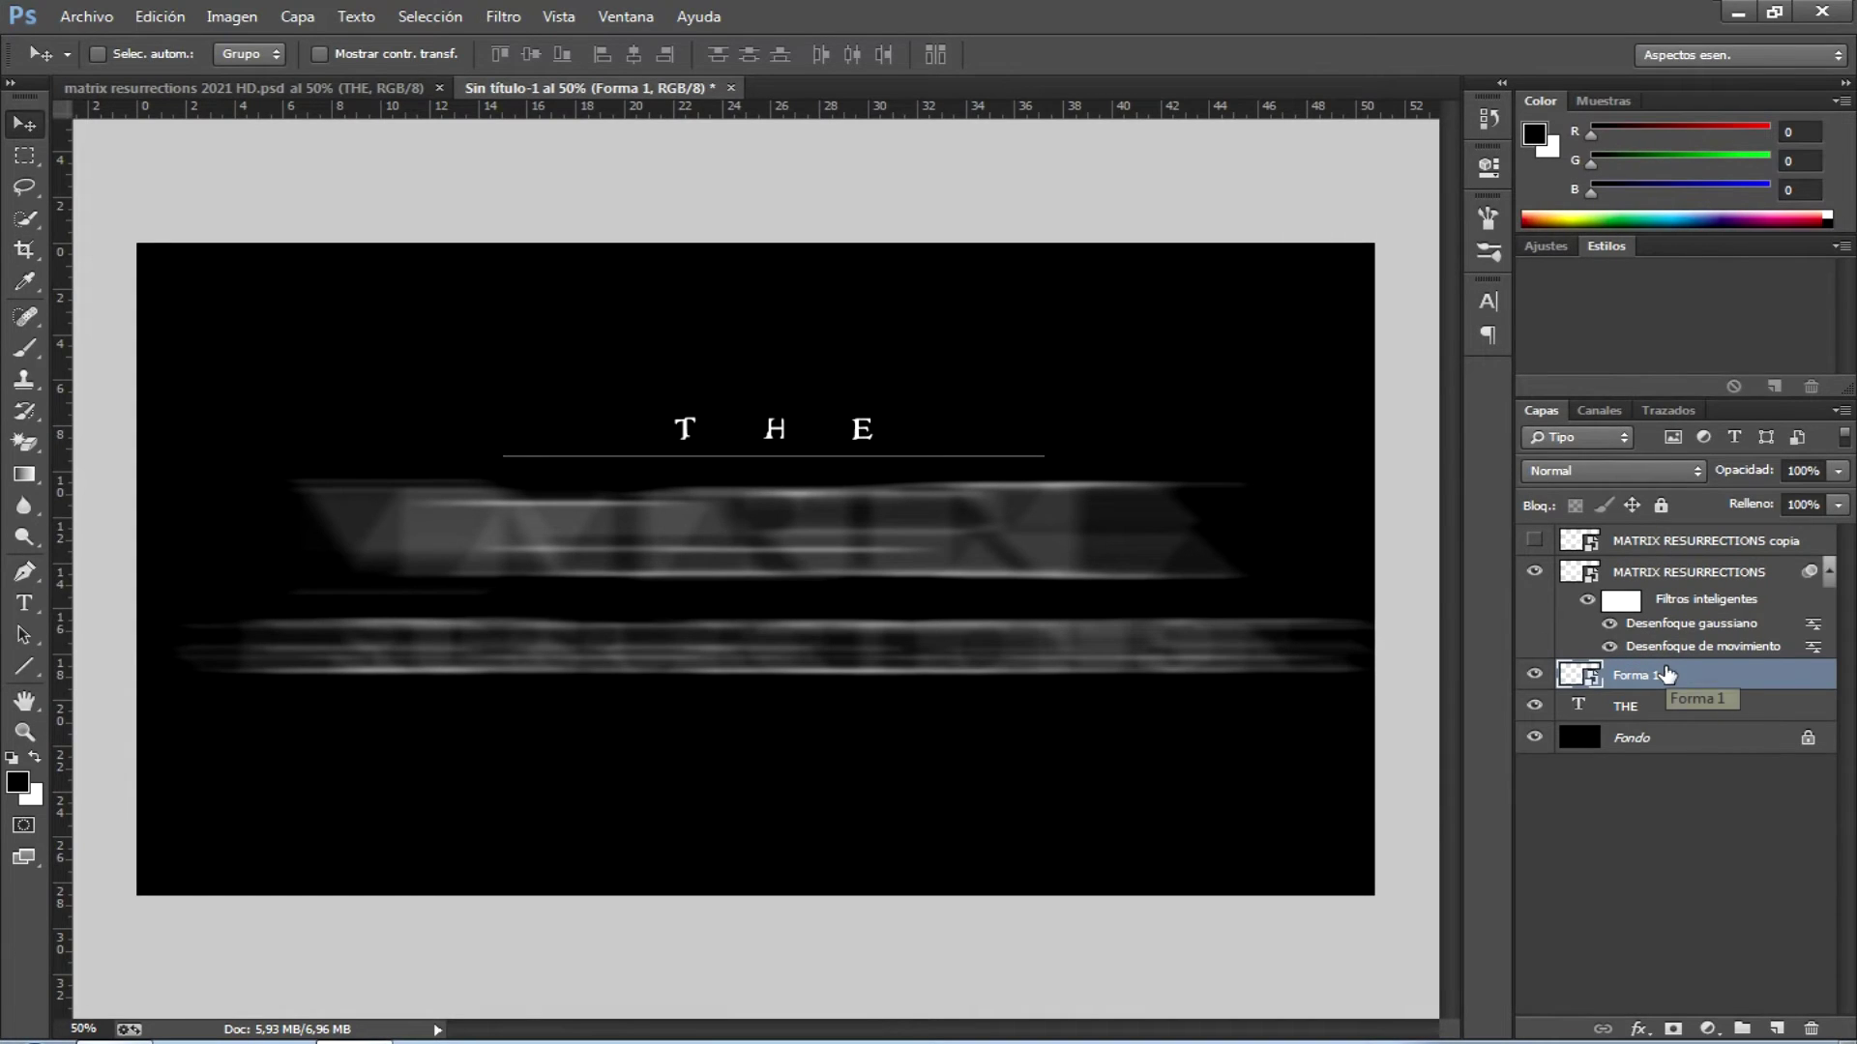
key(ctrl+j)
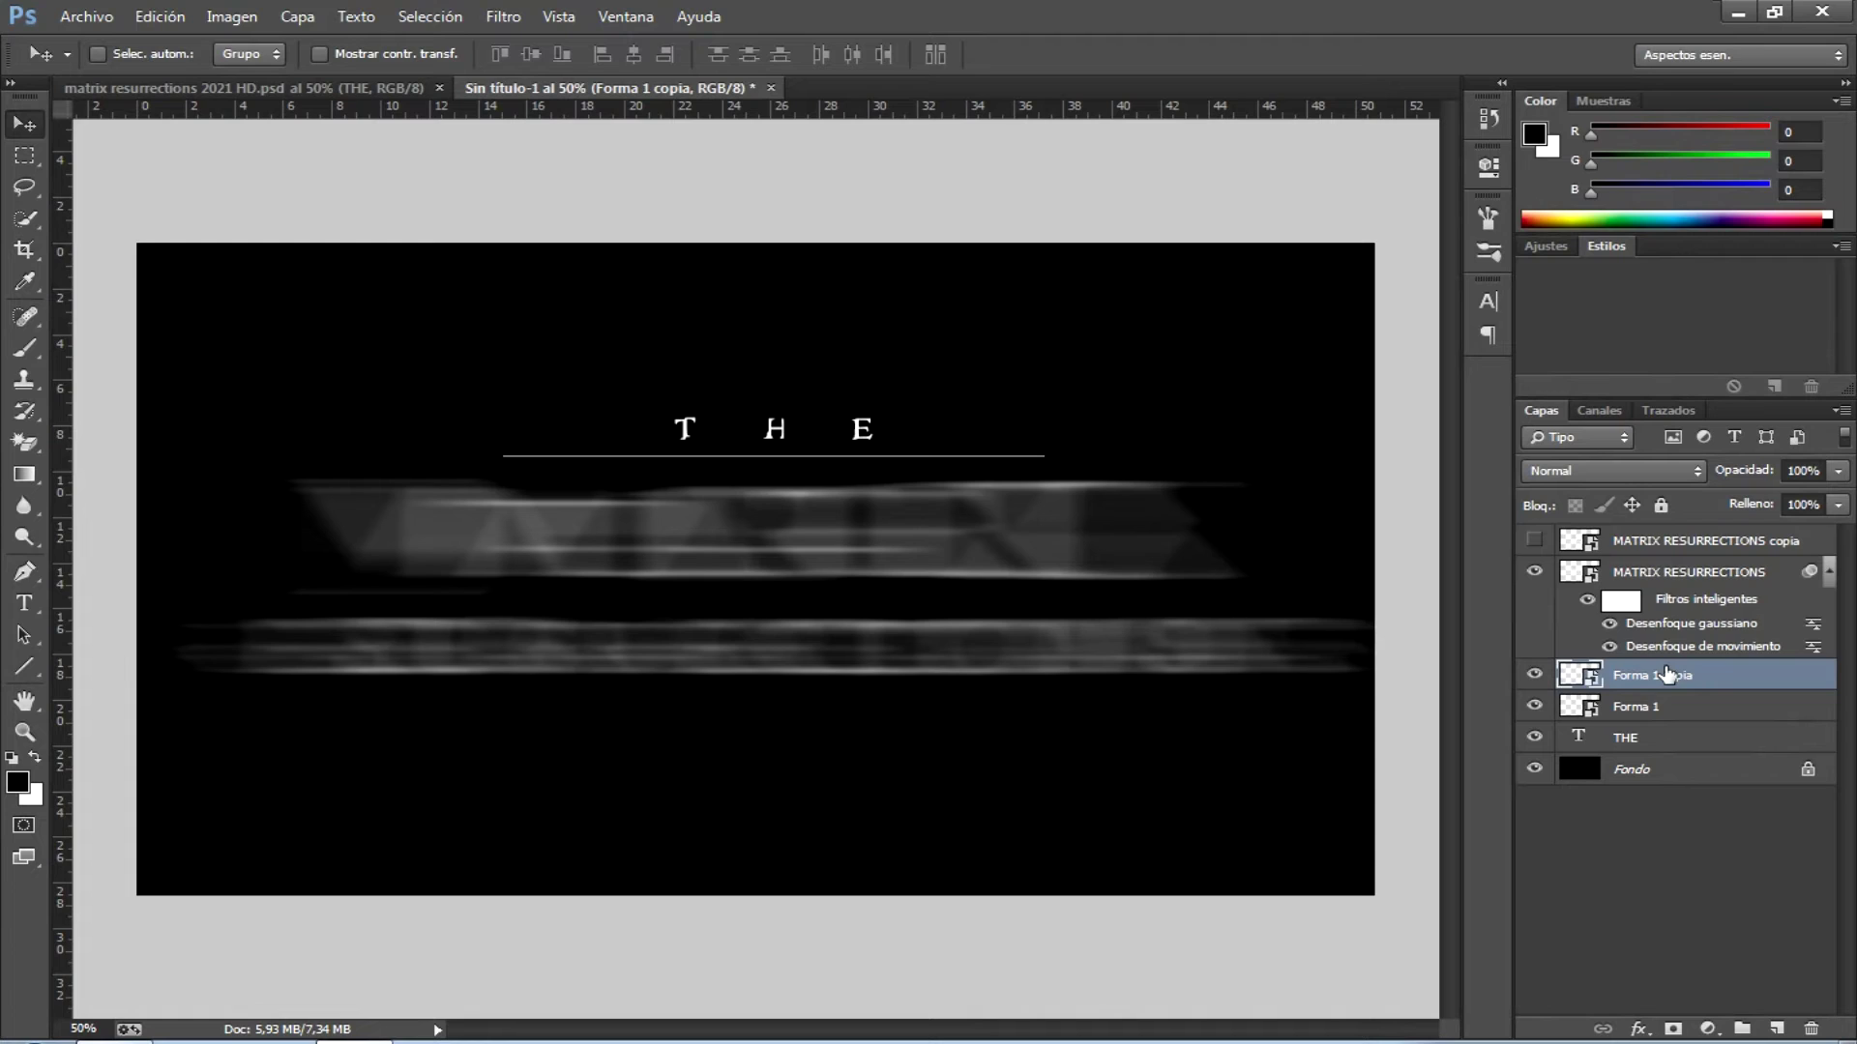
click(1533, 674)
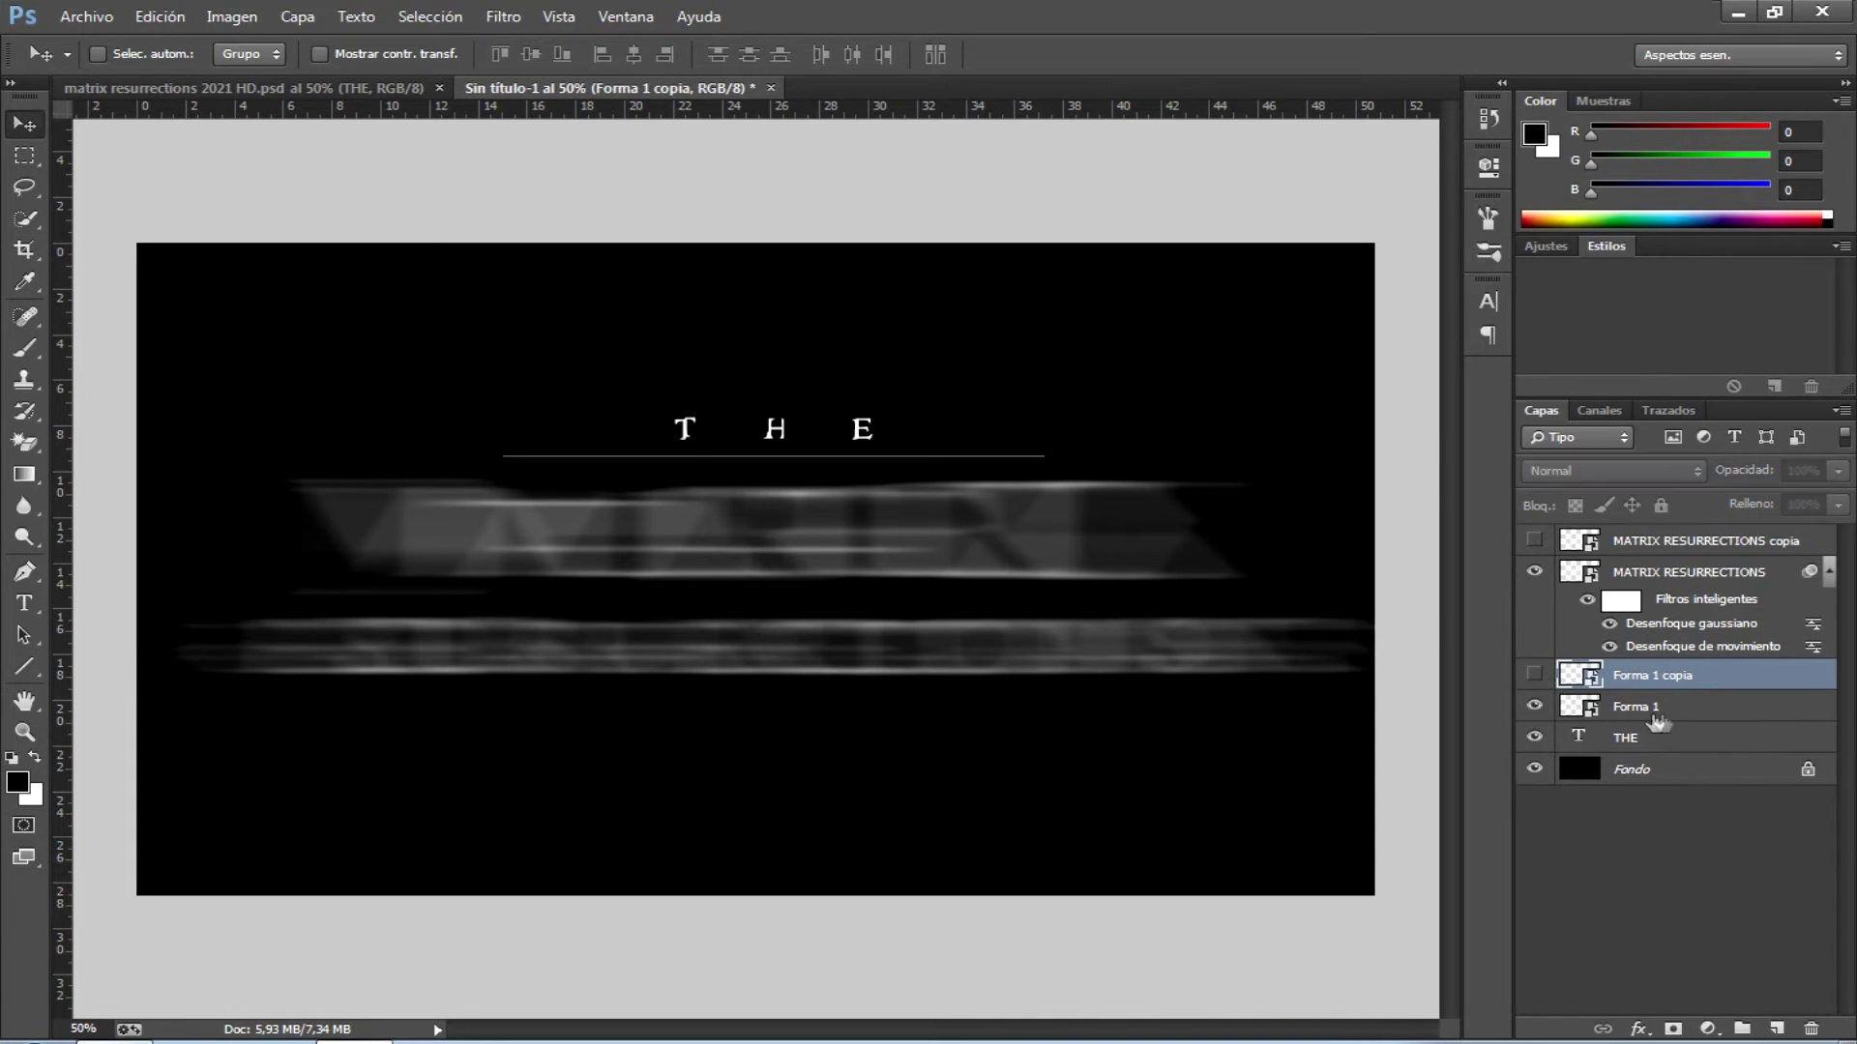
- Apply a 325-pixel horizontal motion blur to the original Forma 1 line
click(1649, 710)
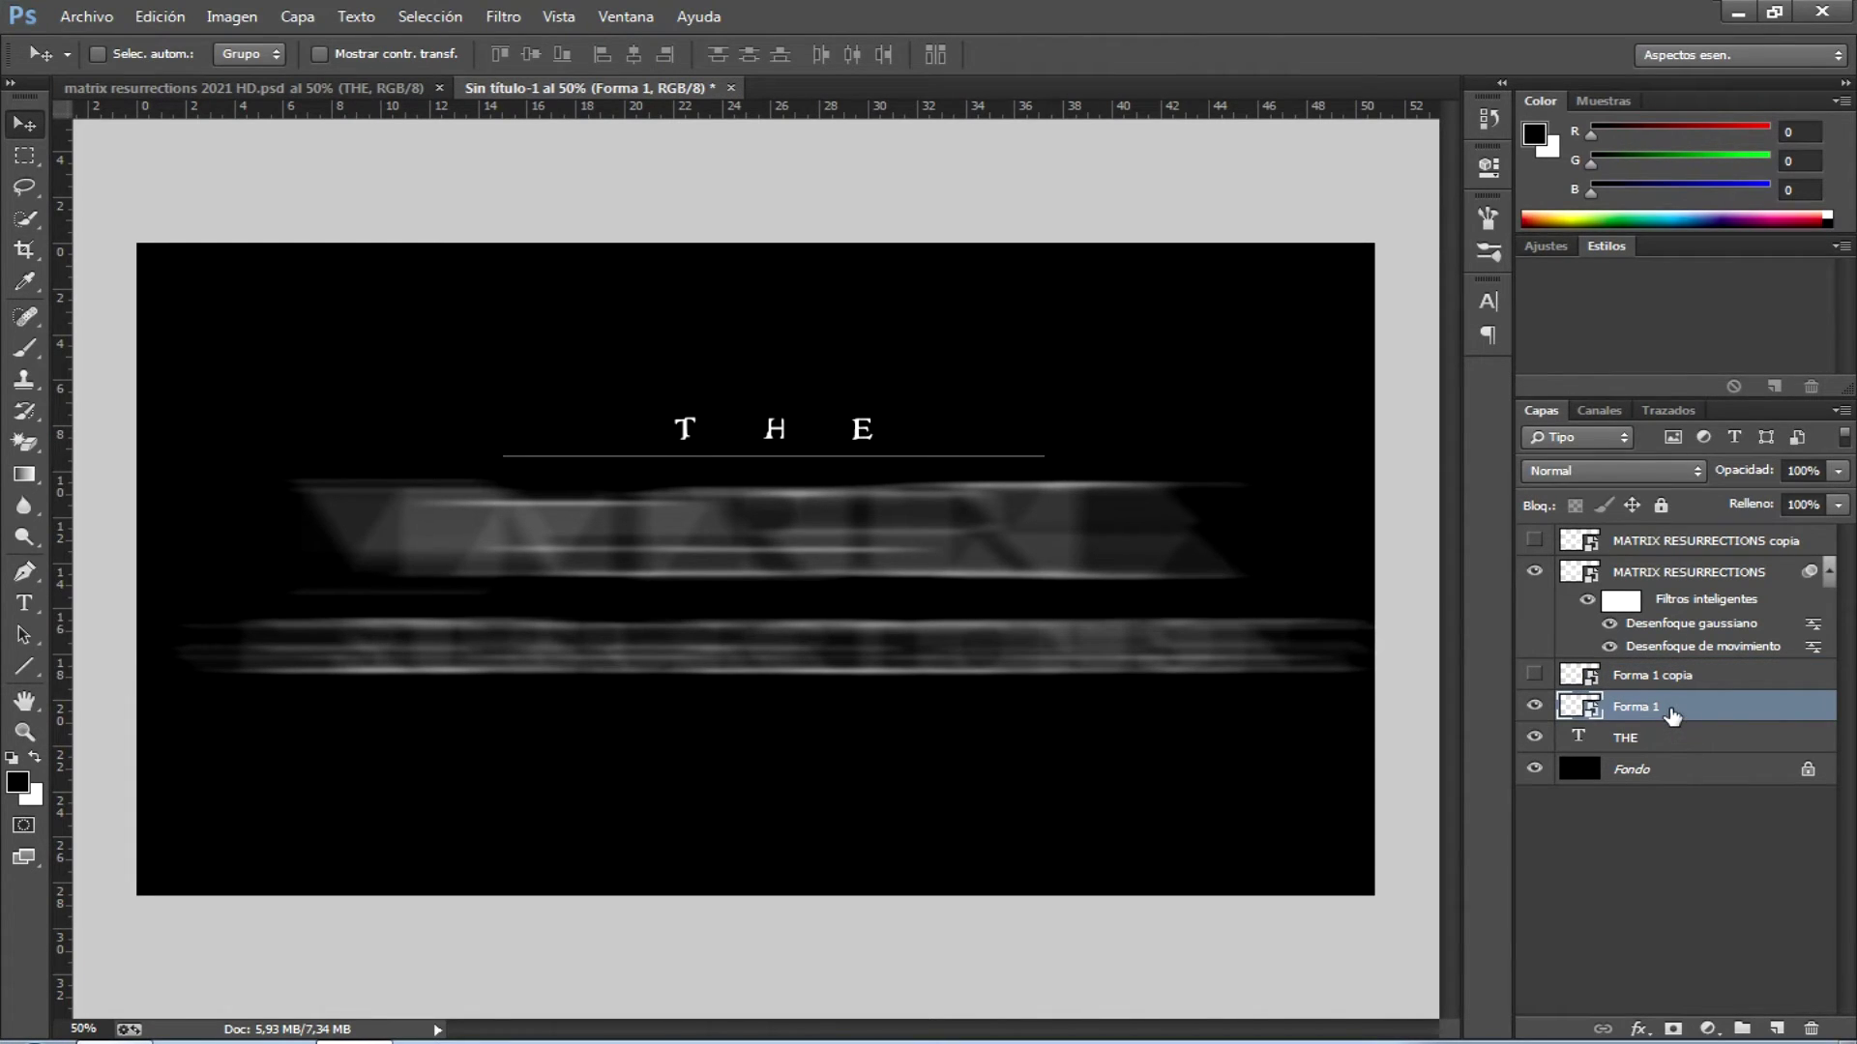
click(505, 17)
mouse_move(675, 283)
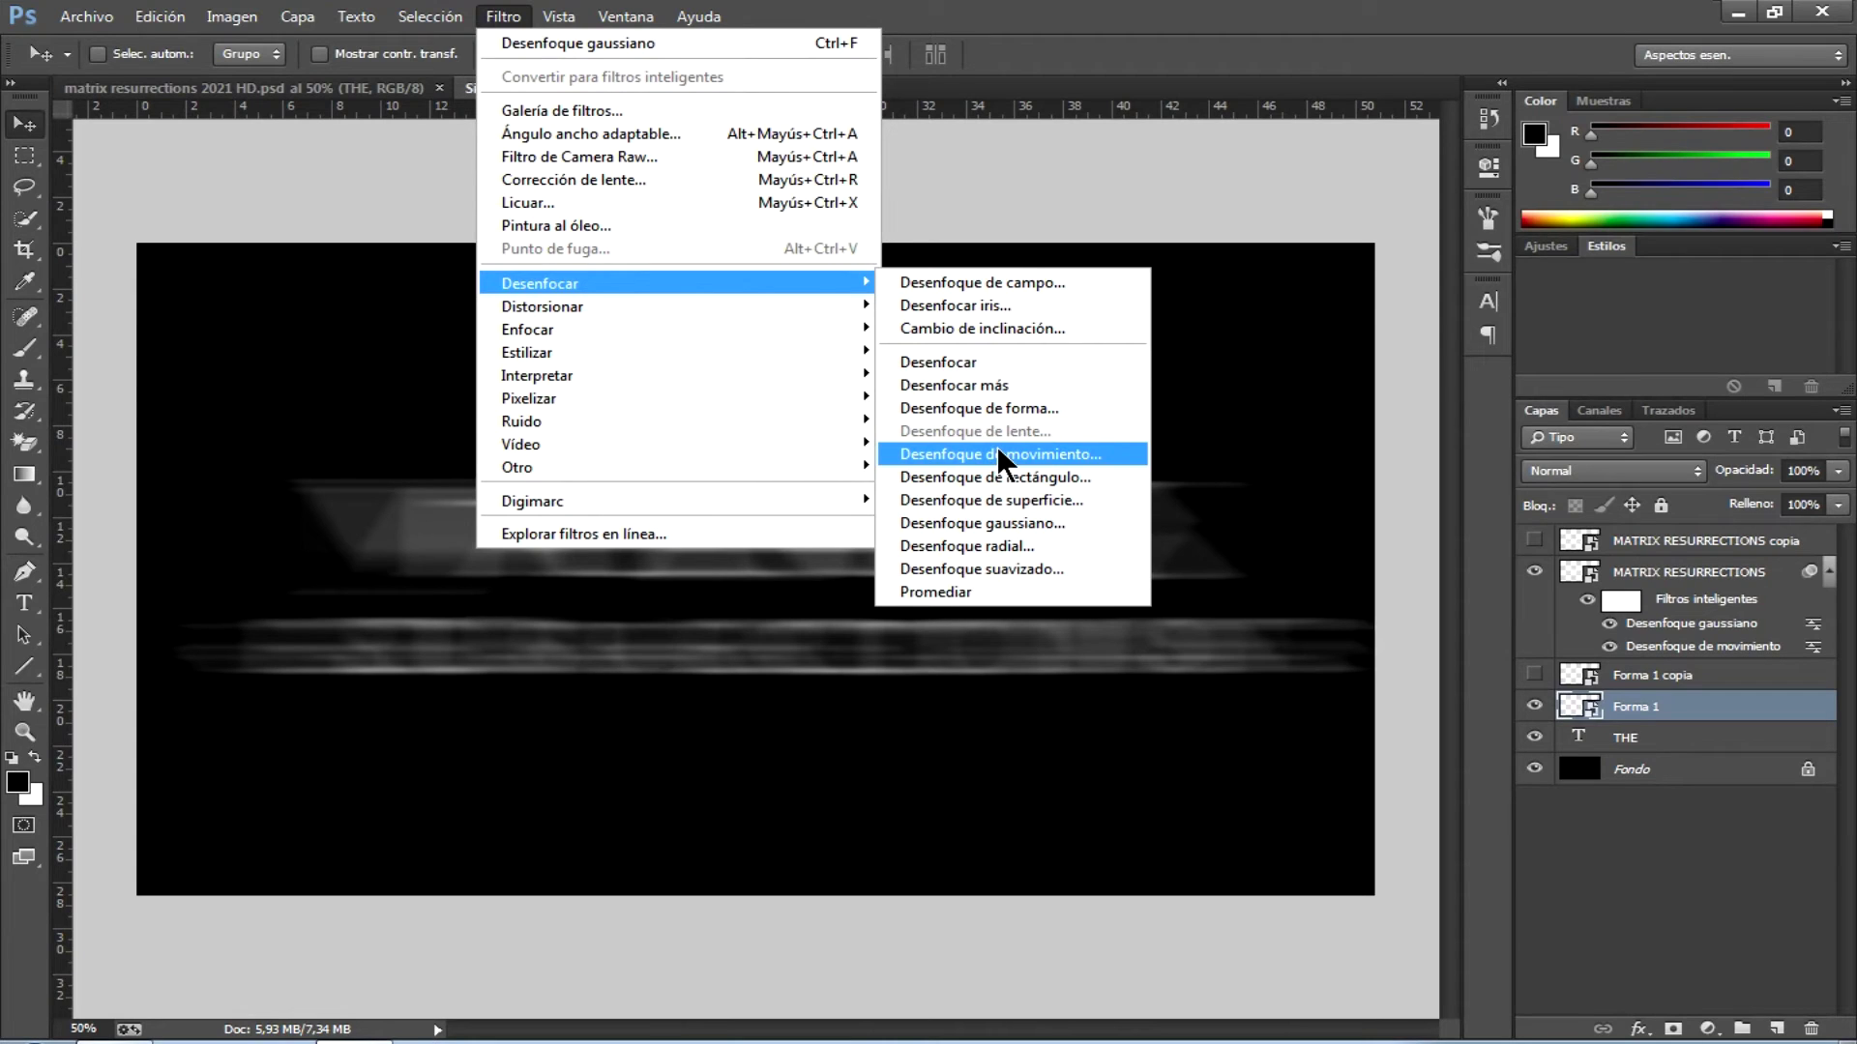
click(1002, 454)
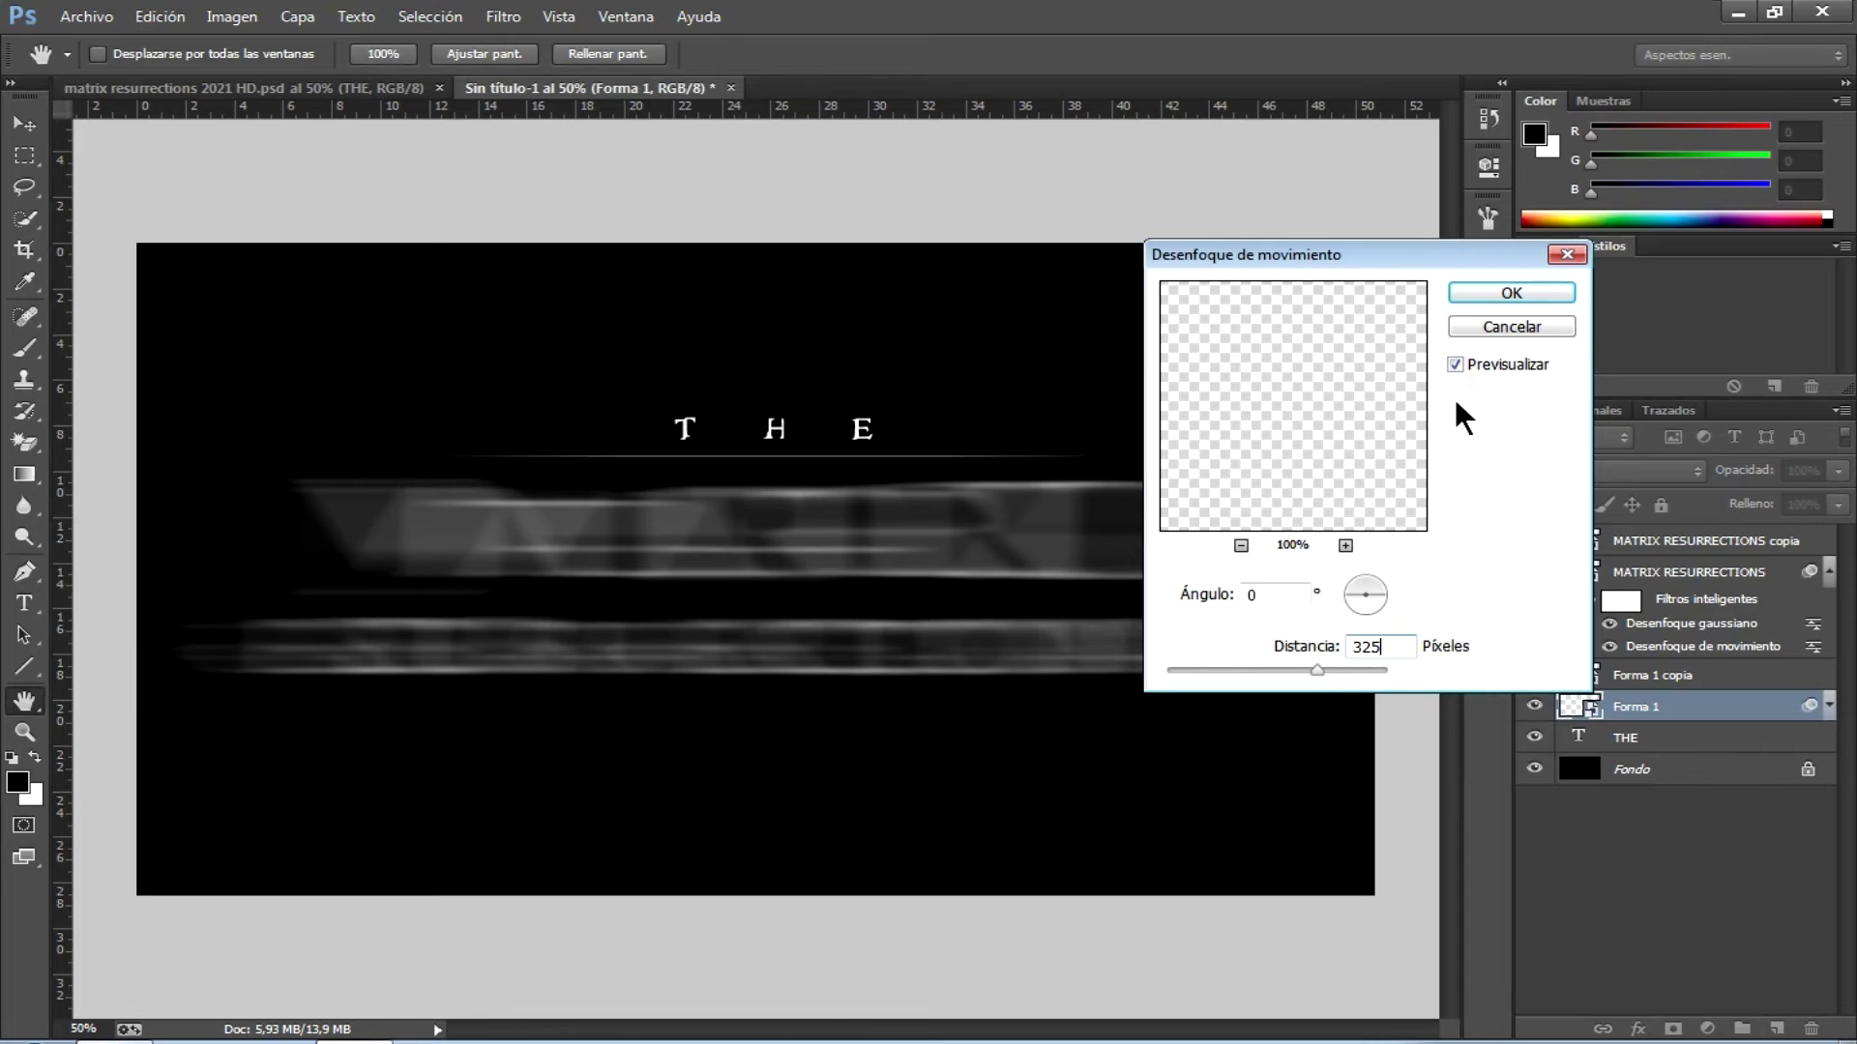
click(1511, 294)
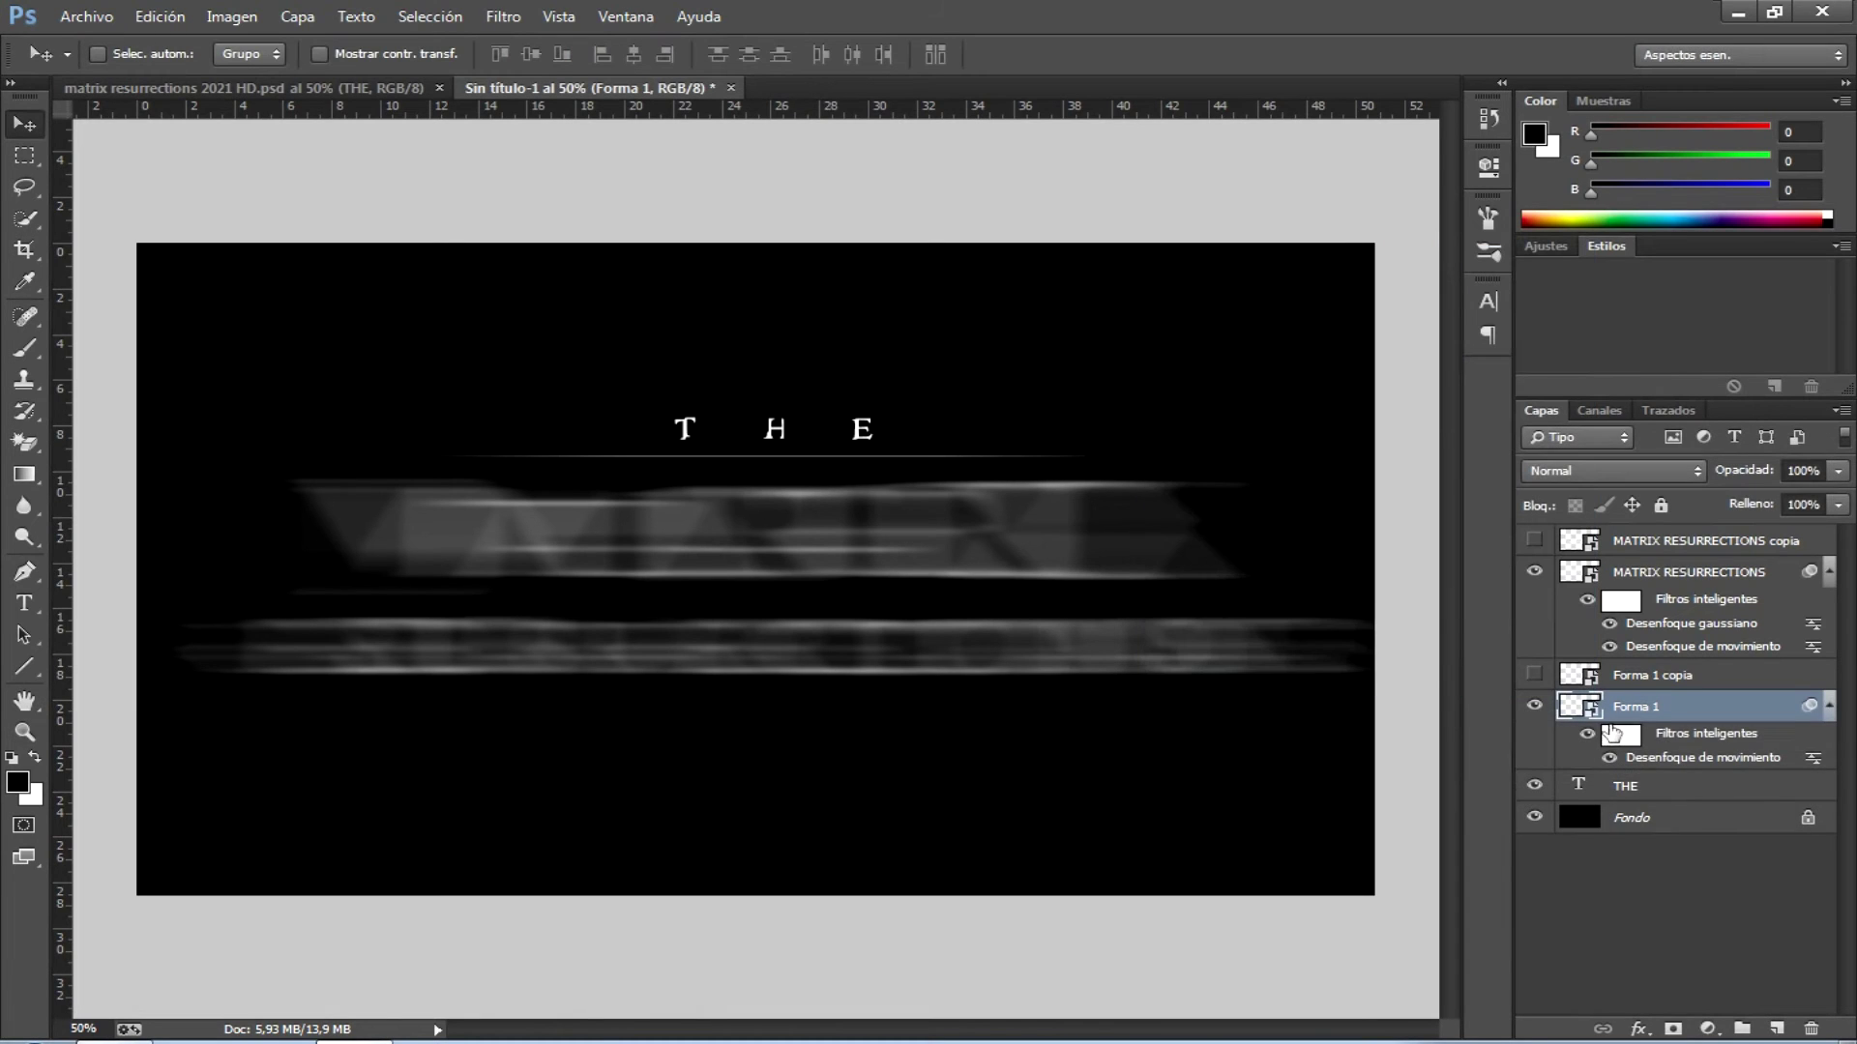
click(500, 17)
mouse_move(540, 283)
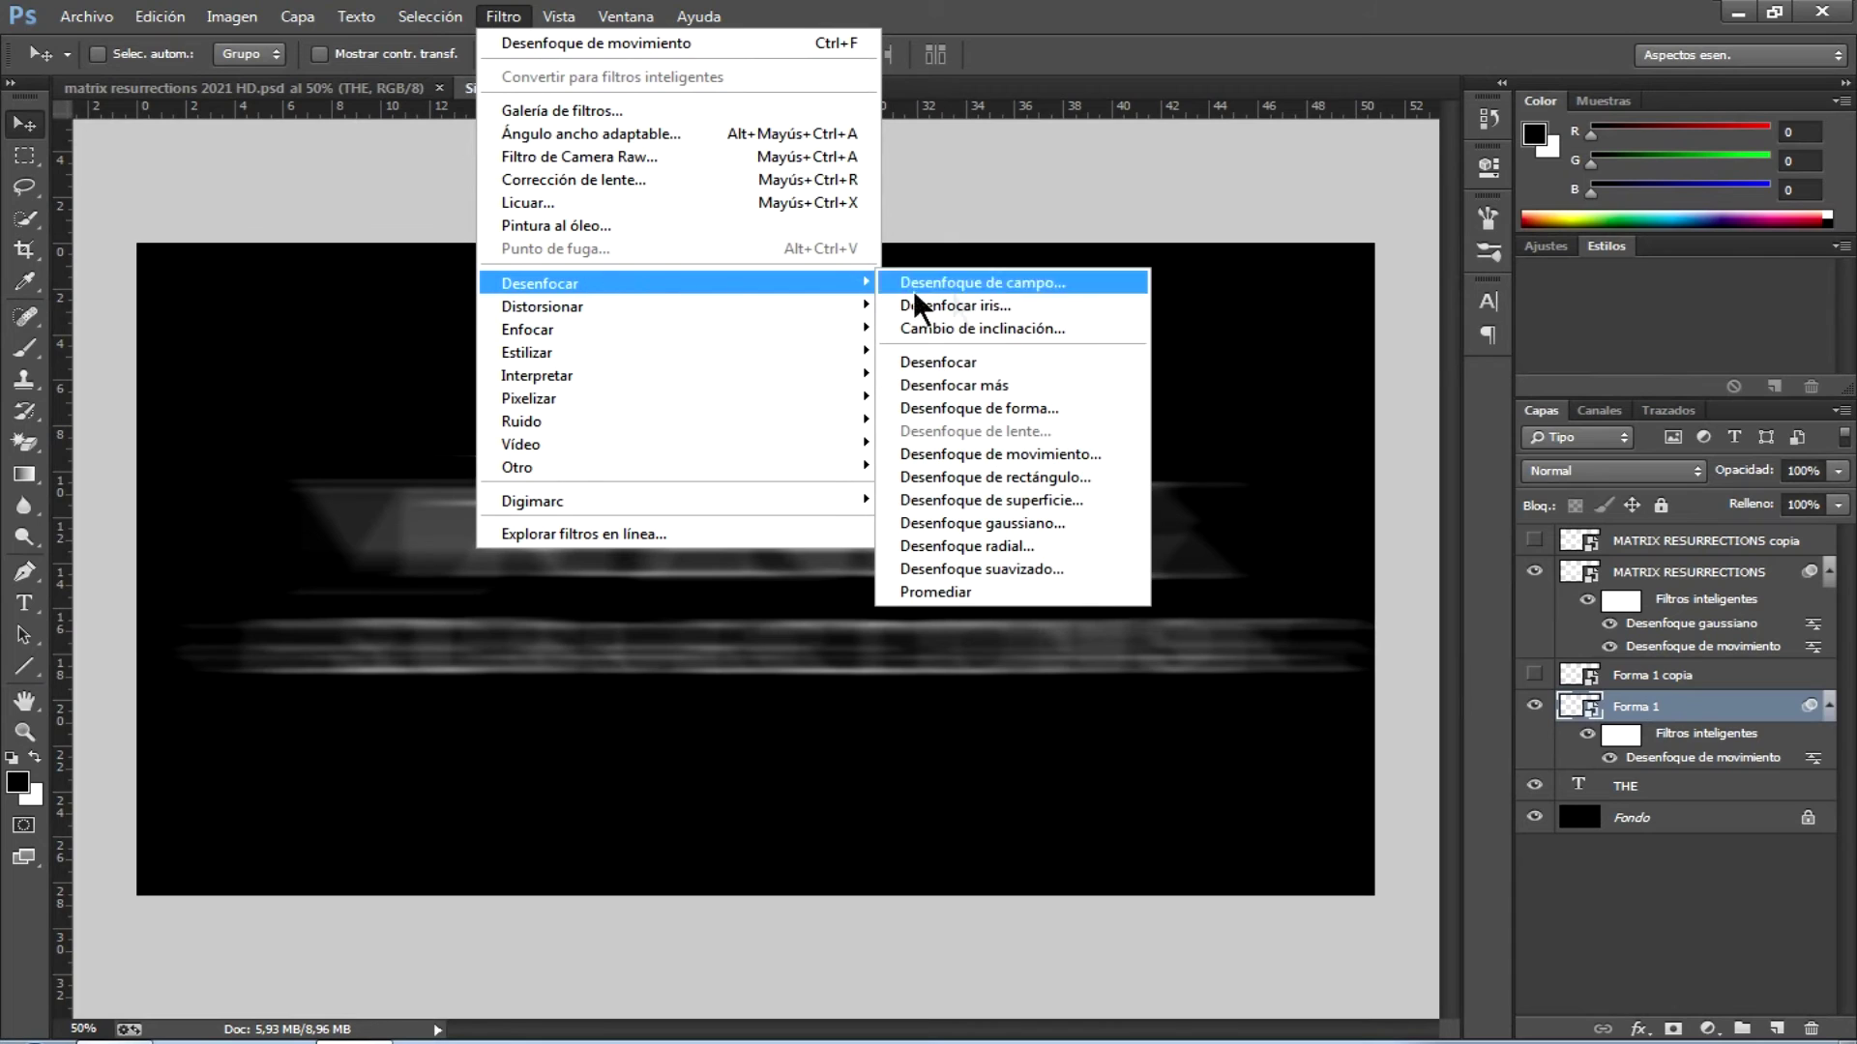
- Add a 0.2-pixel Gaussian blur smart filter to the Forma 1 streak
click(1016, 523)
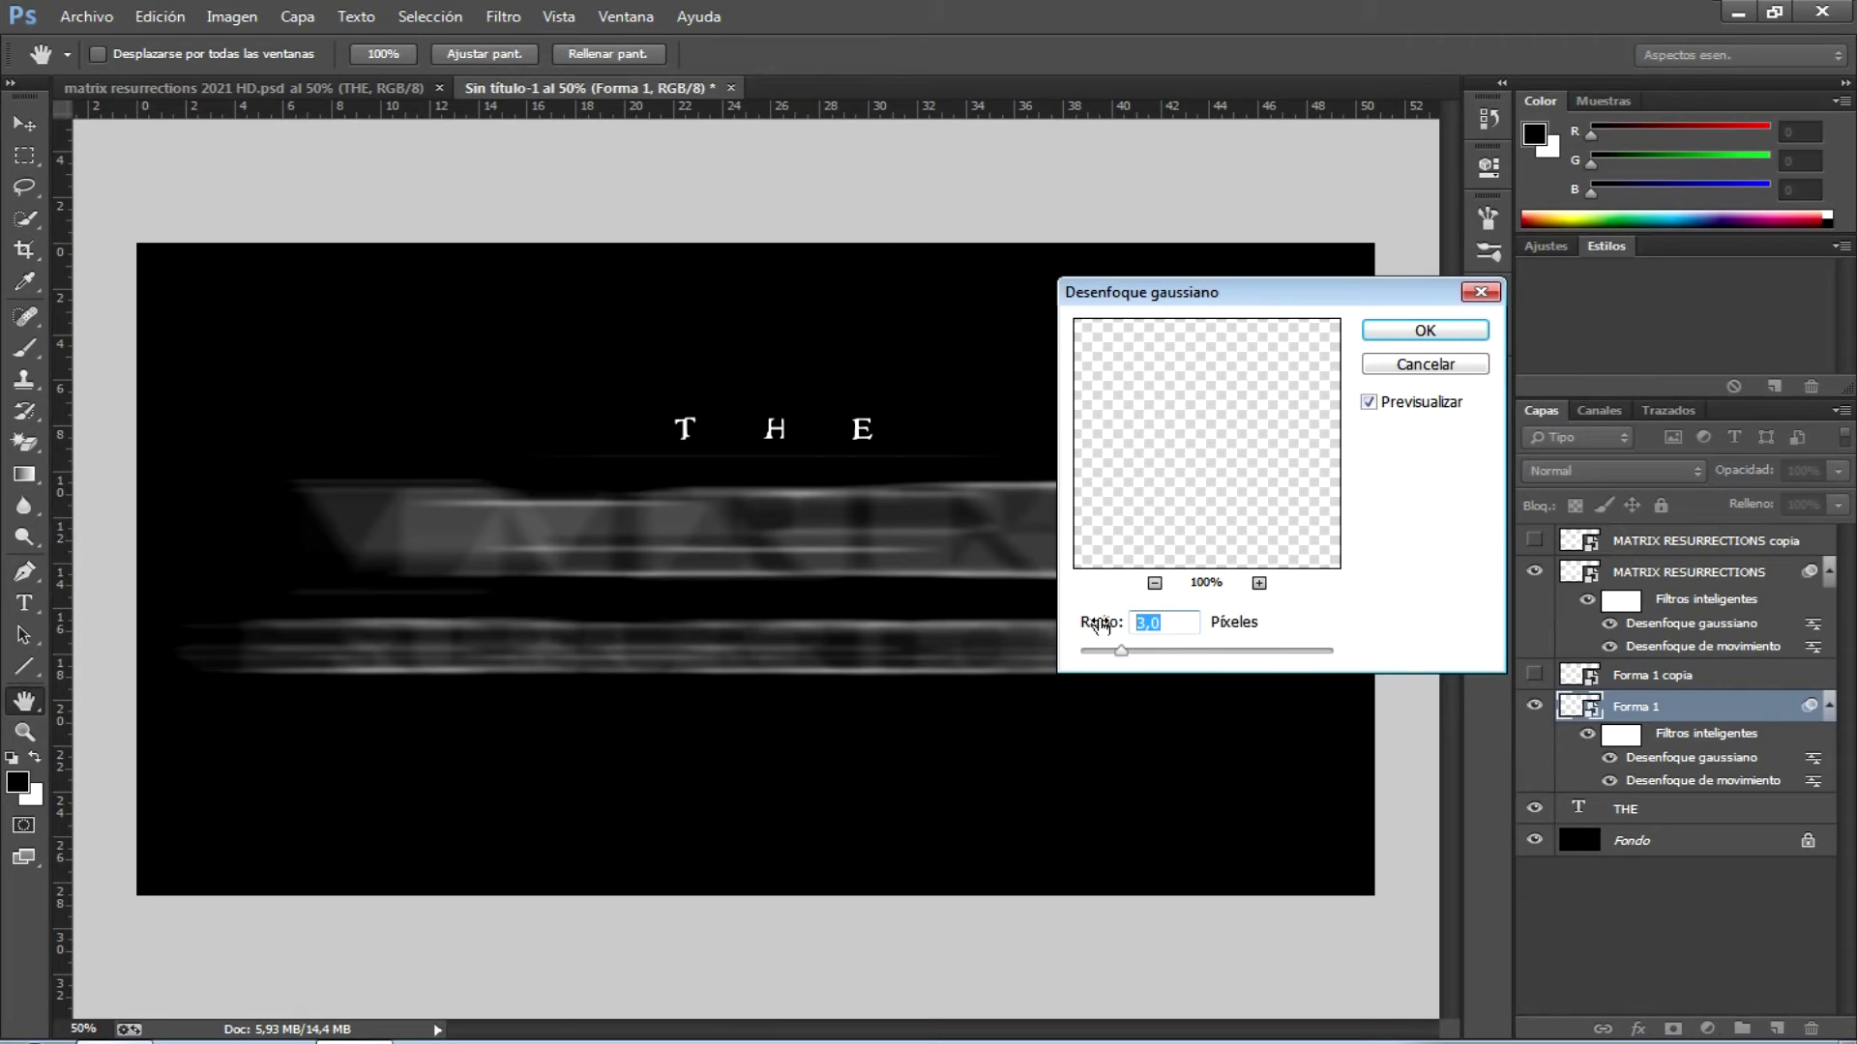
text(0,2)
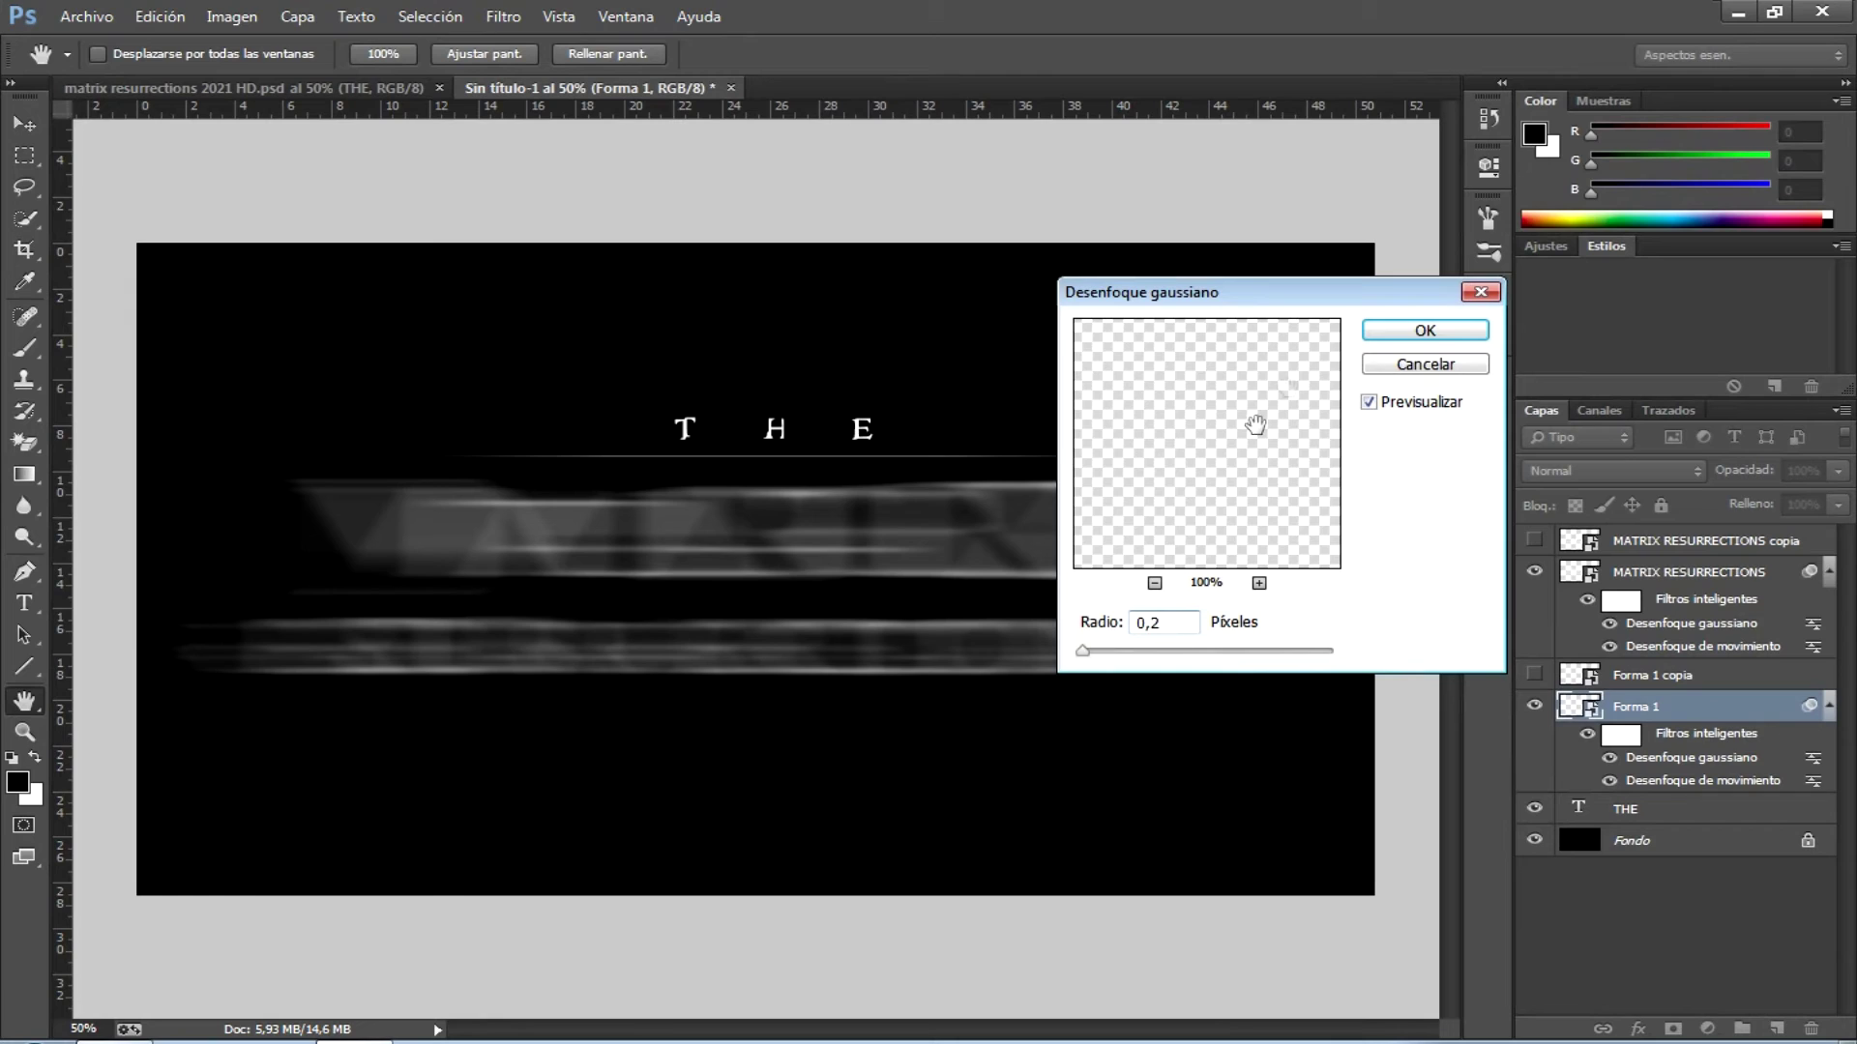
click(1413, 334)
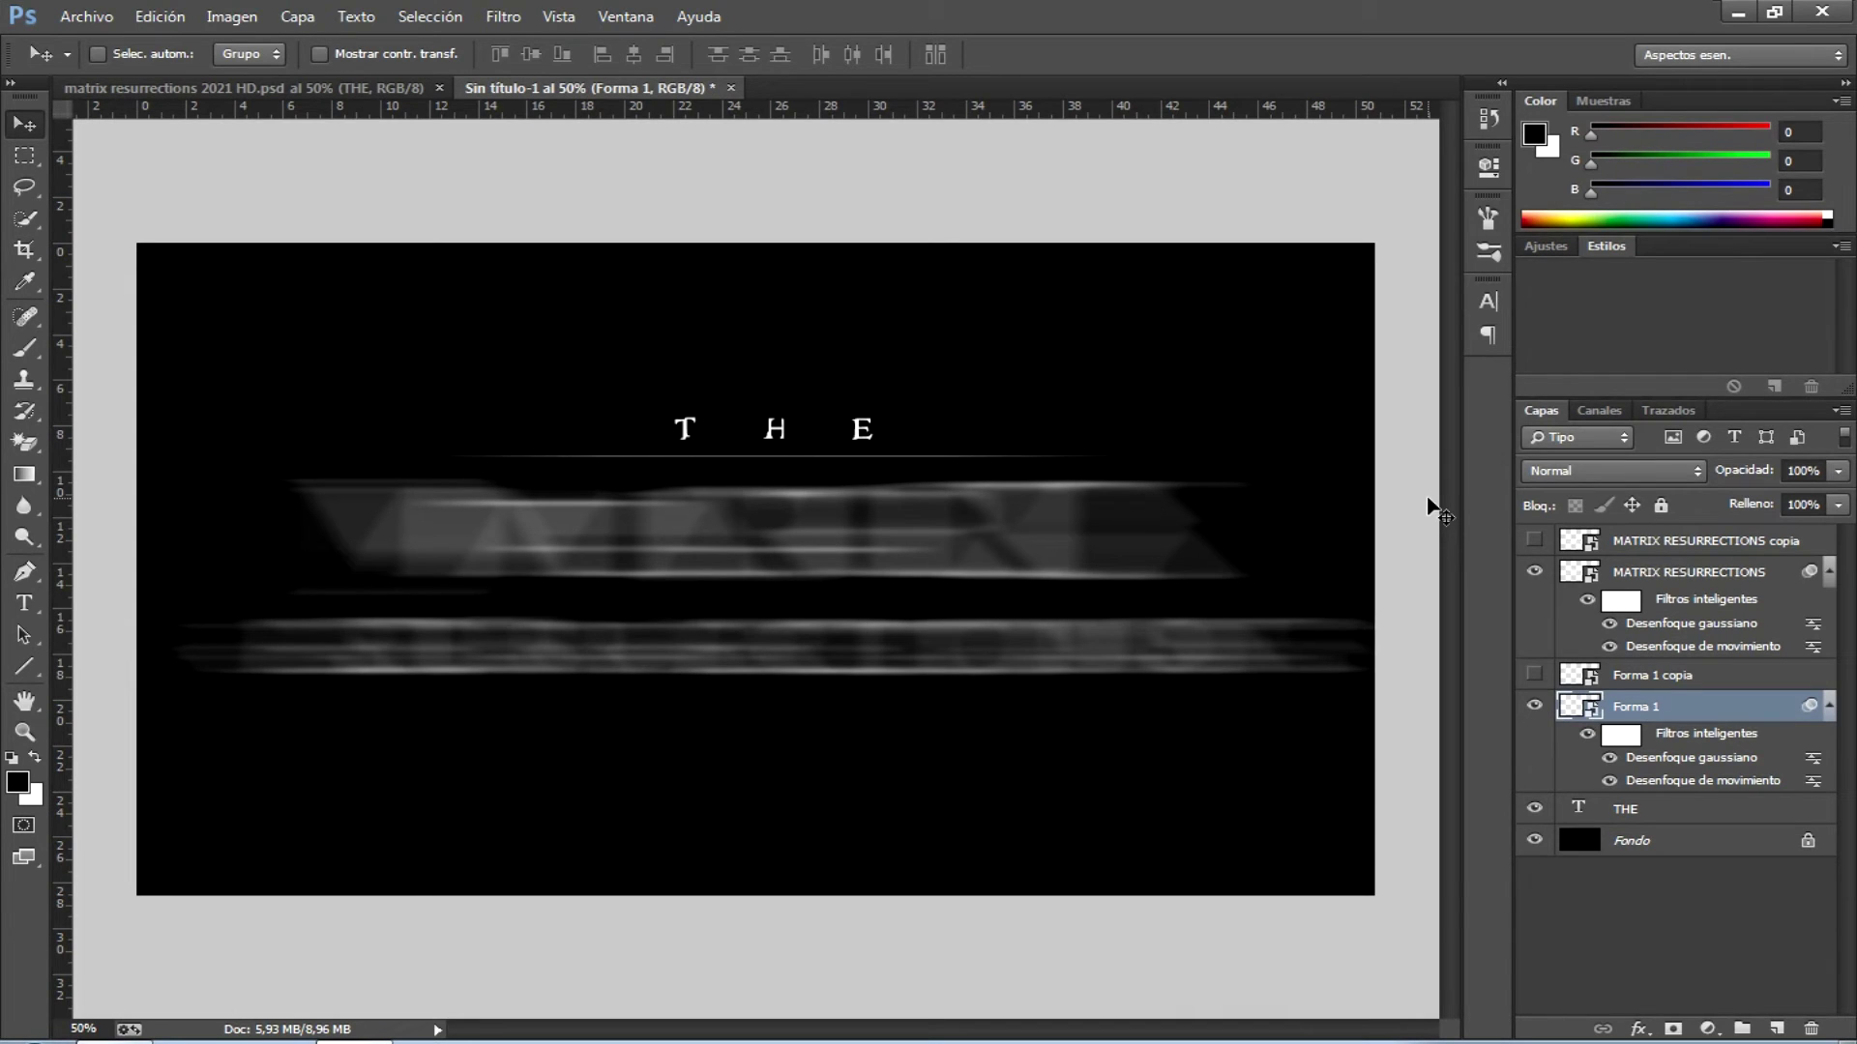
- Load matrix.asl into the Styles panel, adding its three green style presets
click(624, 17)
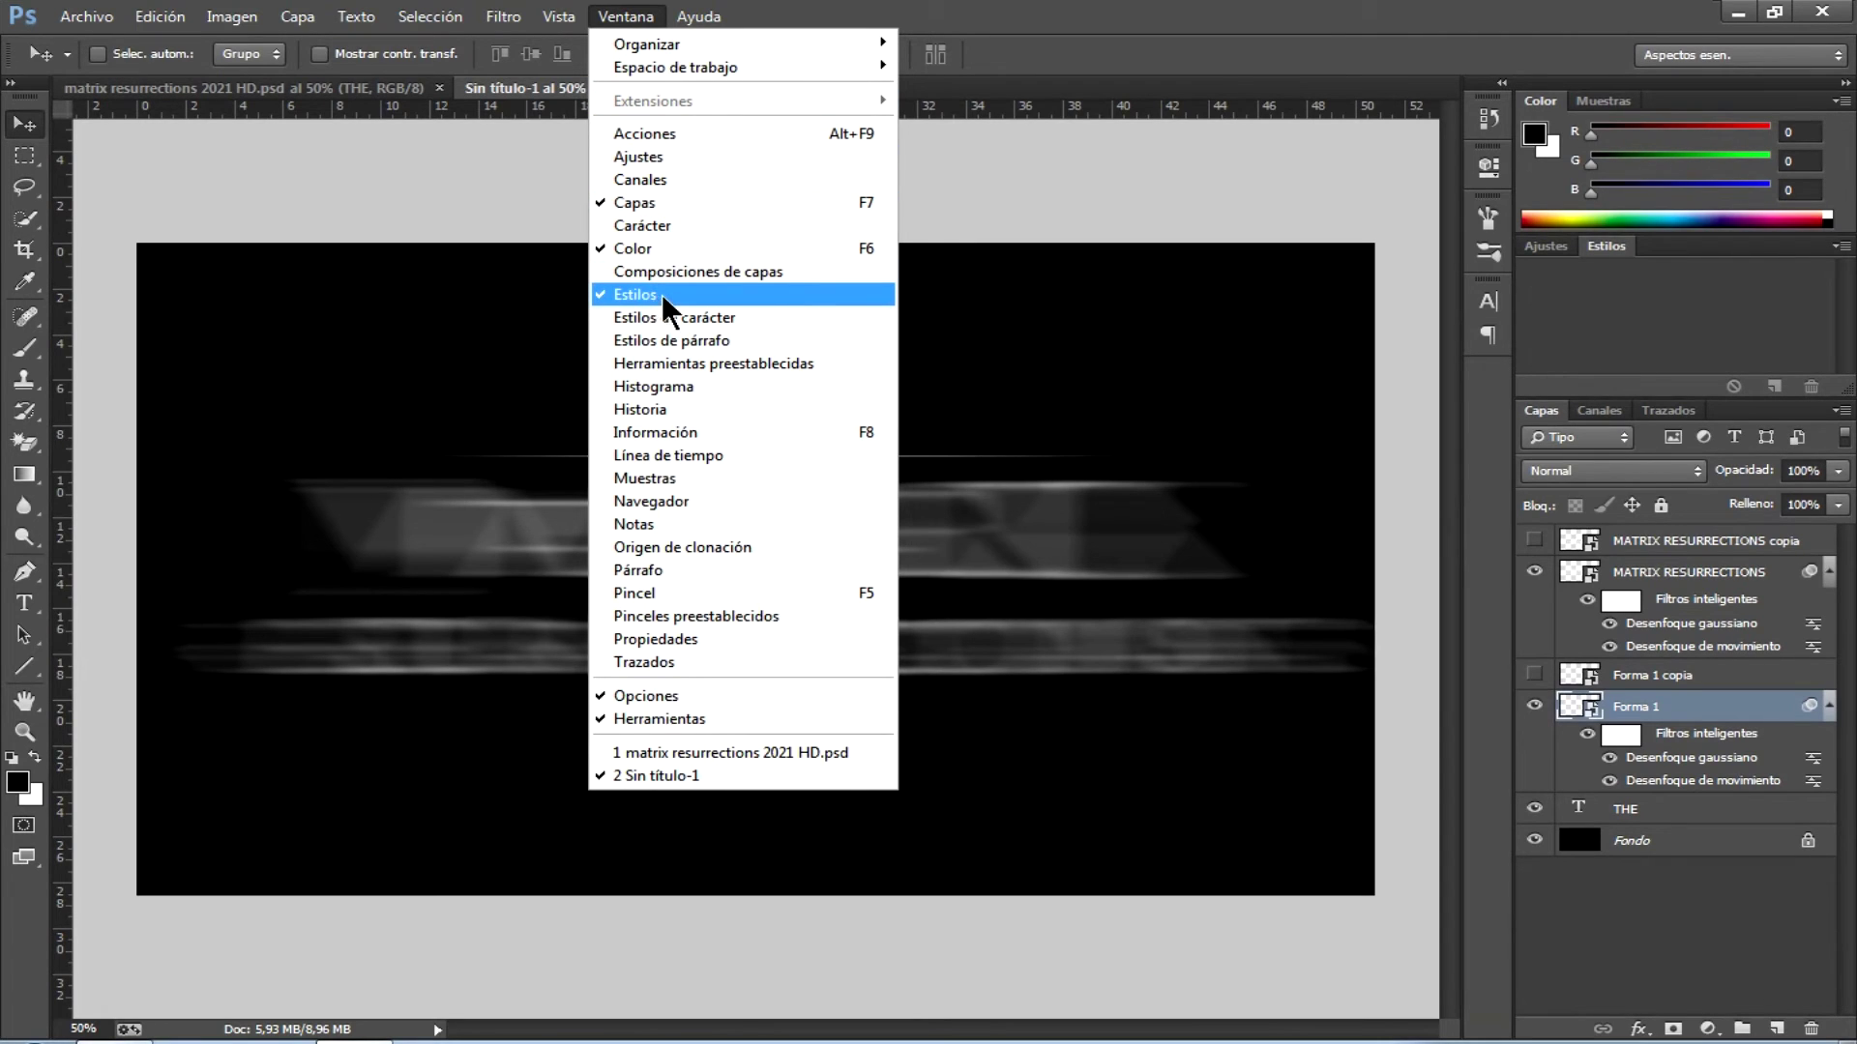
click(1707, 319)
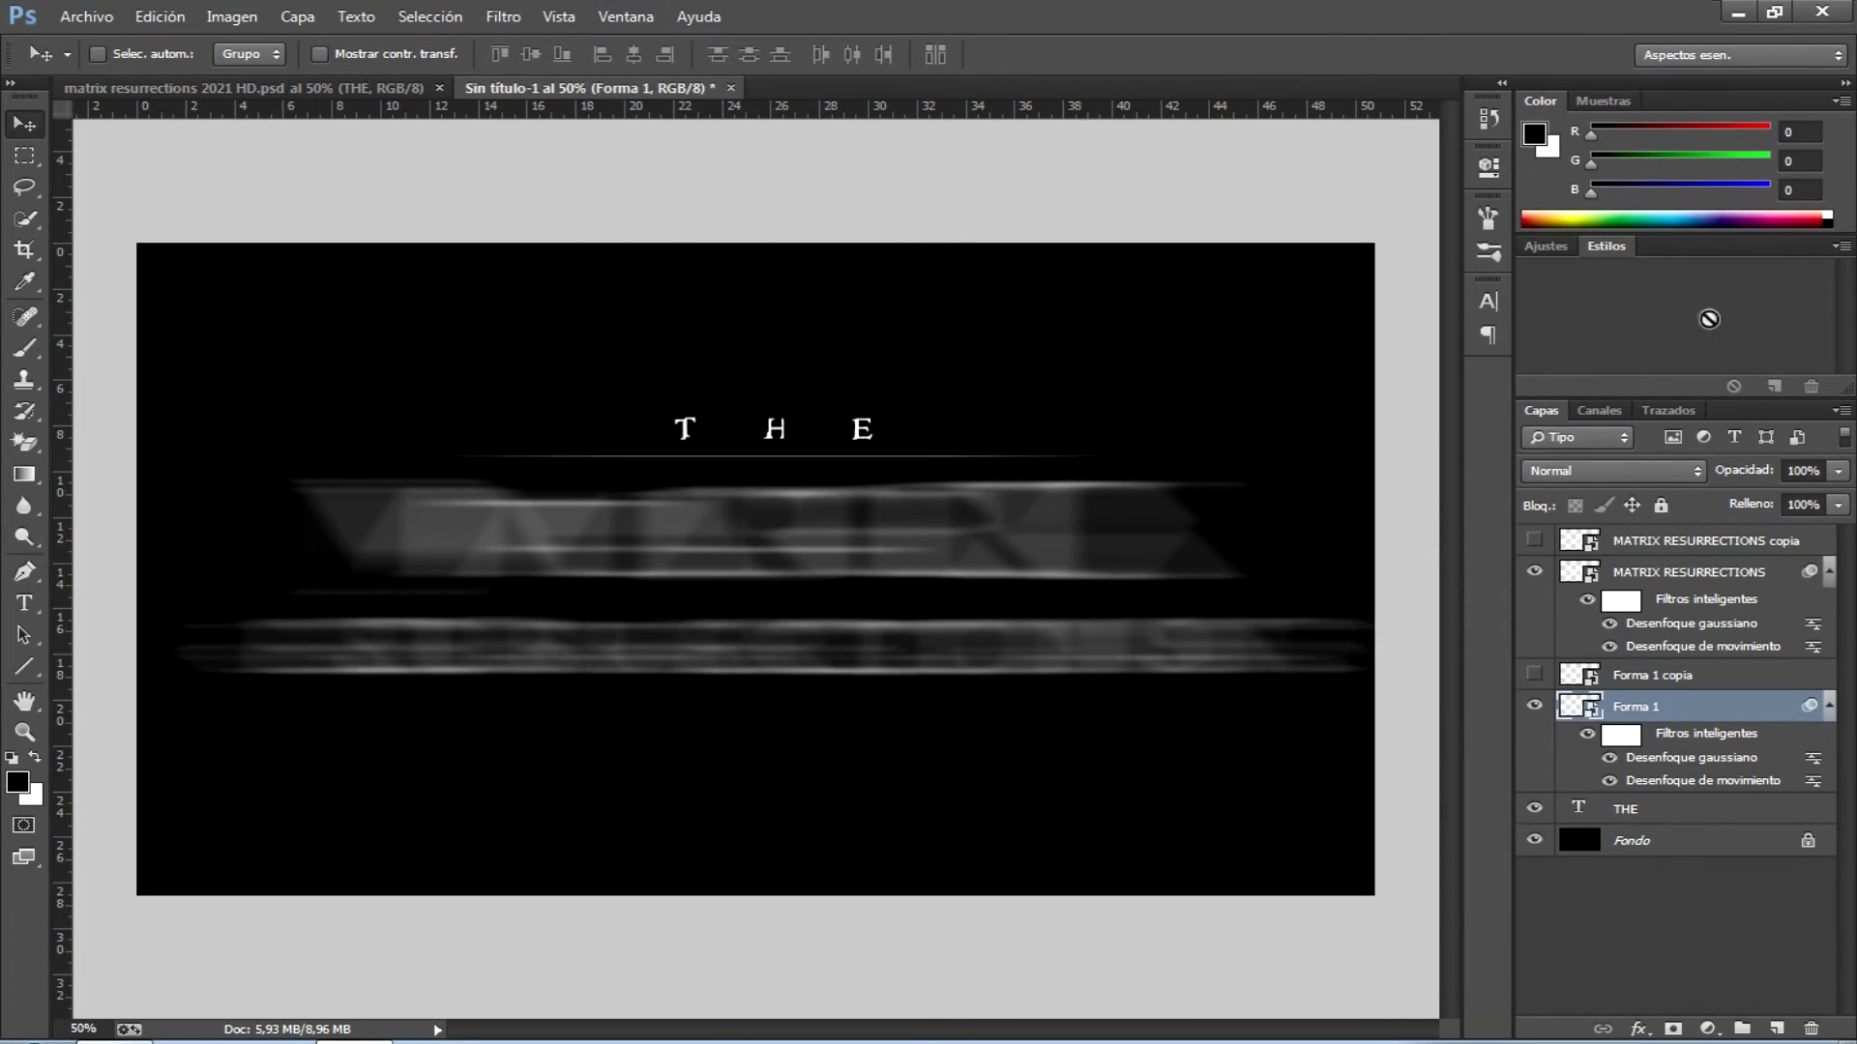
click(1840, 247)
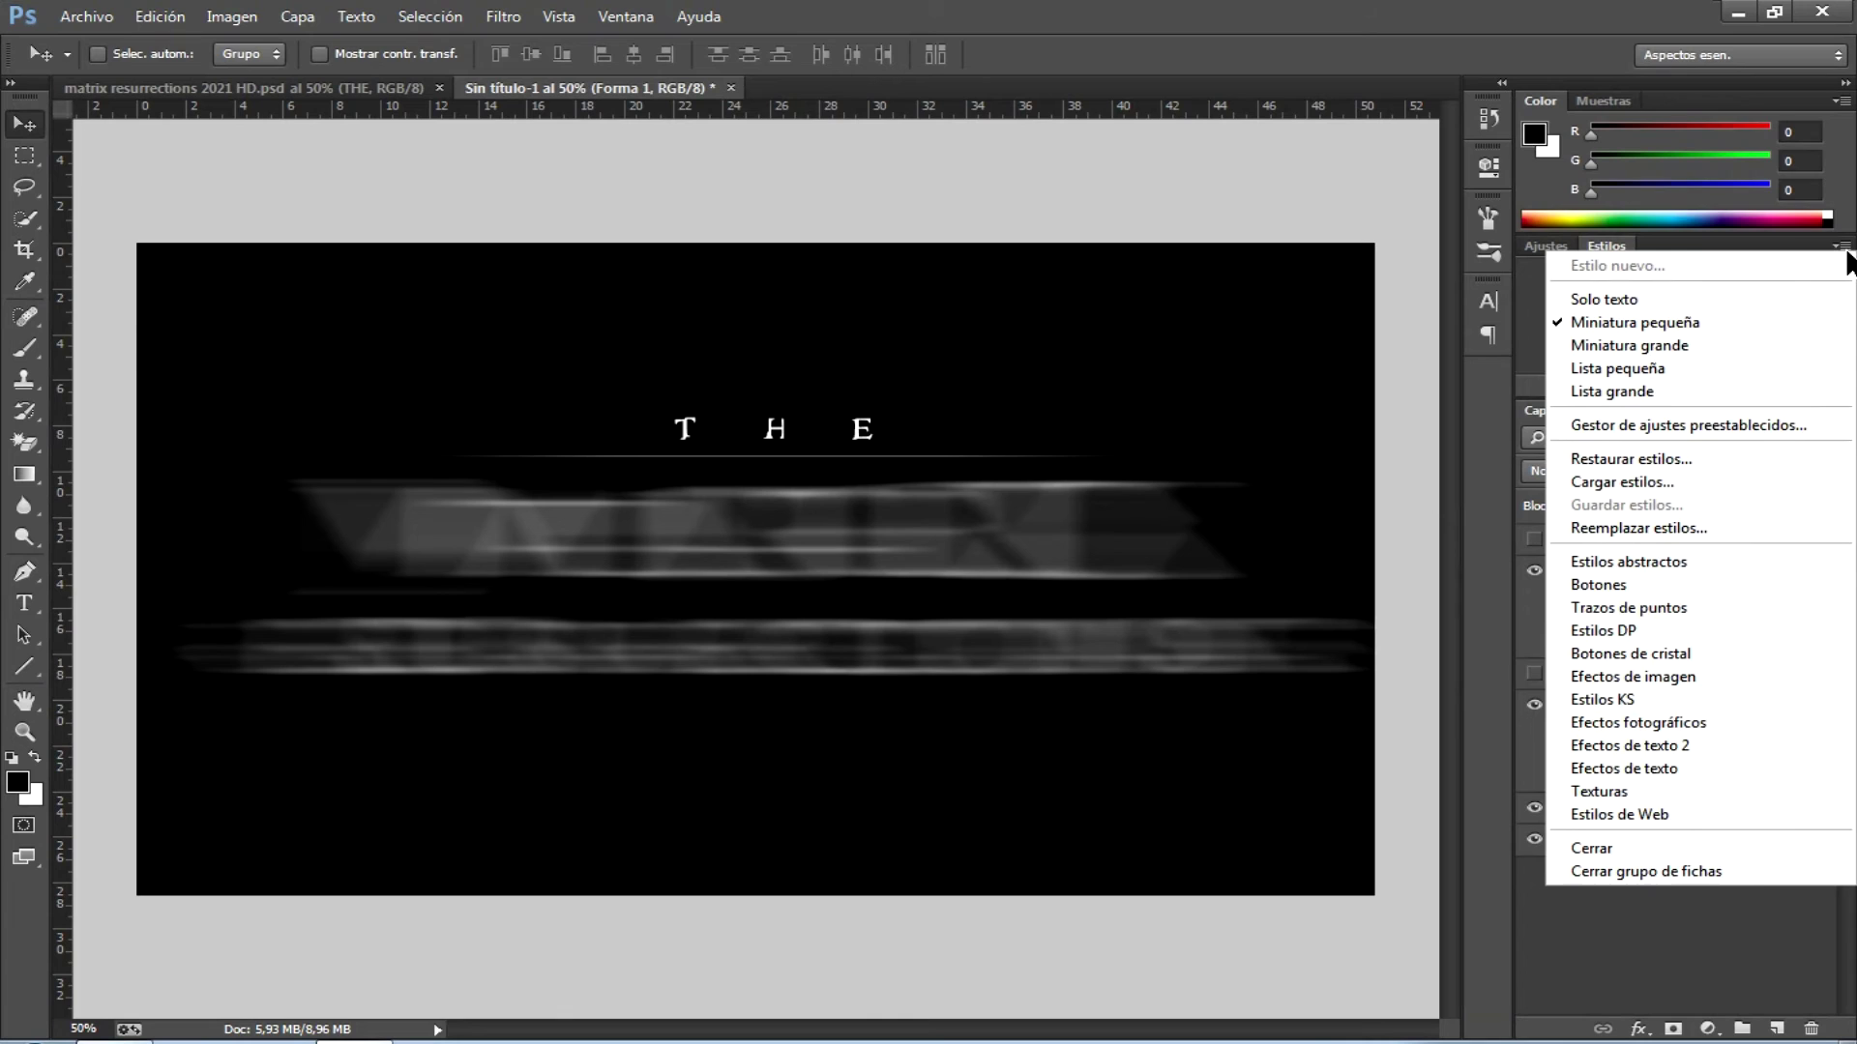
click(1845, 253)
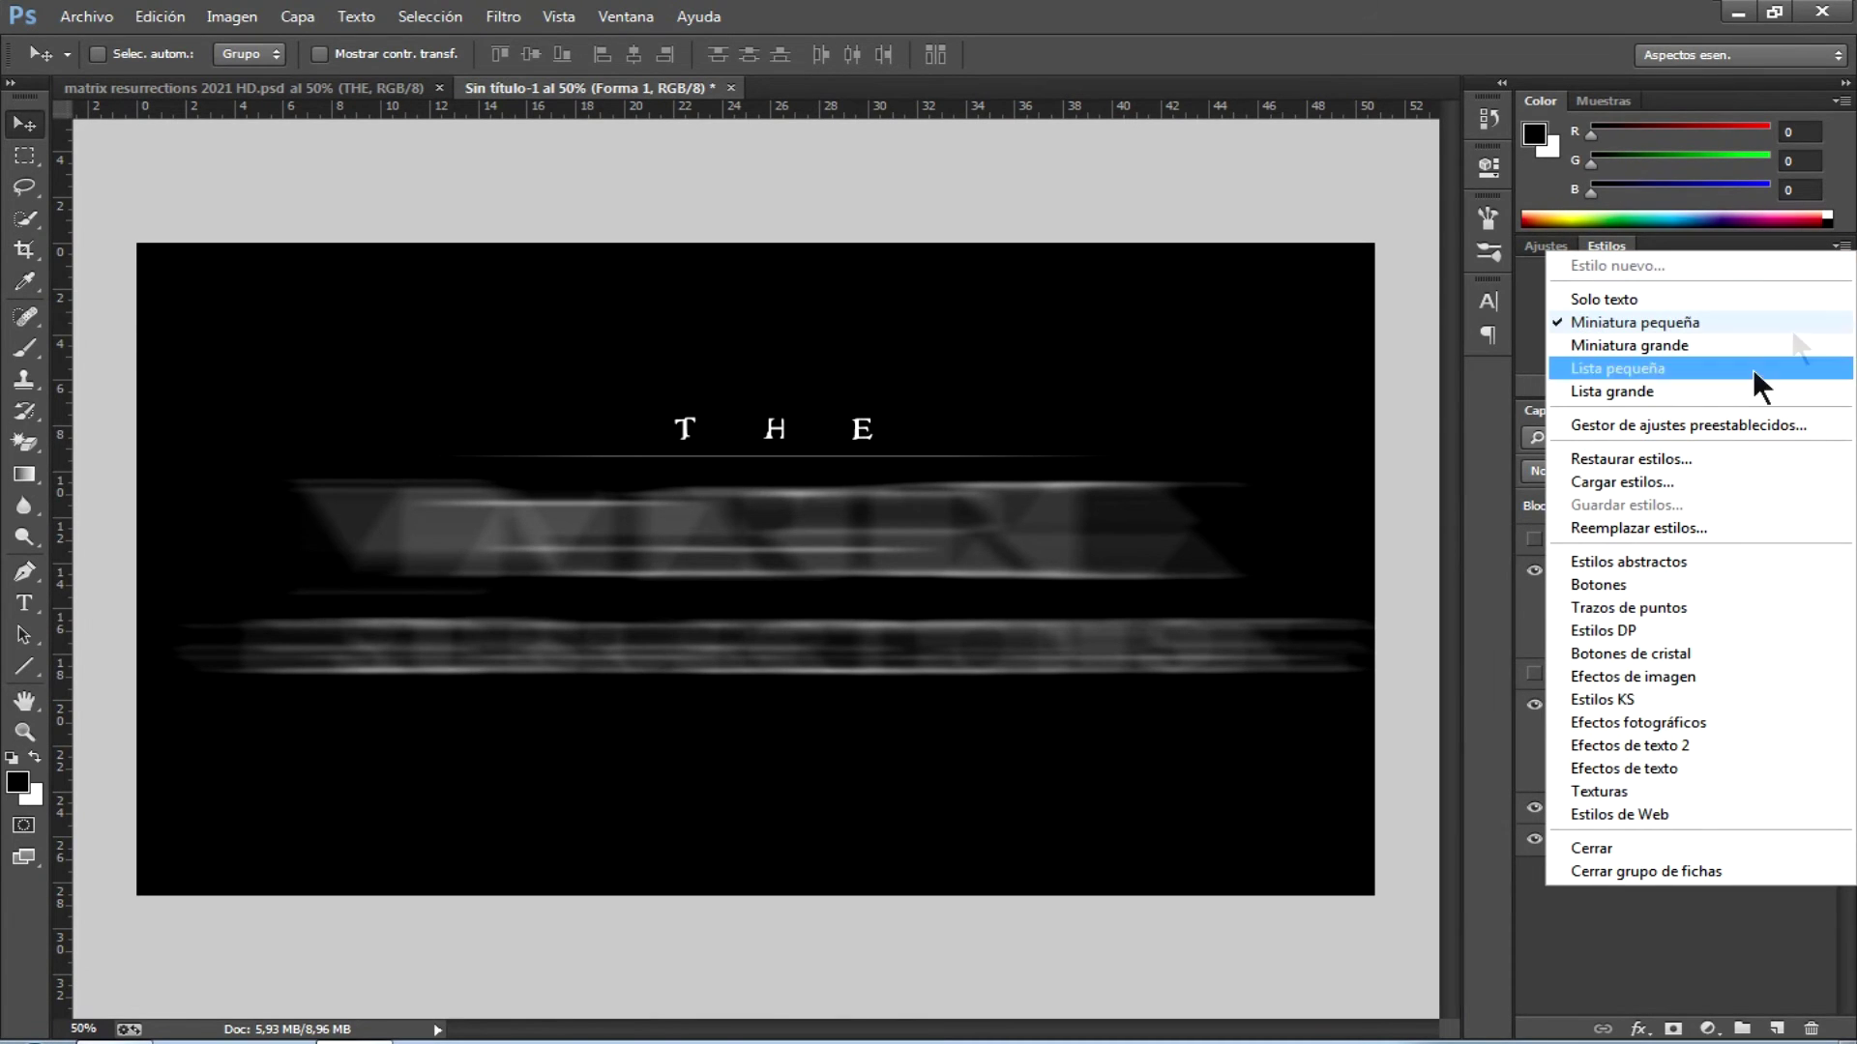
click(1636, 484)
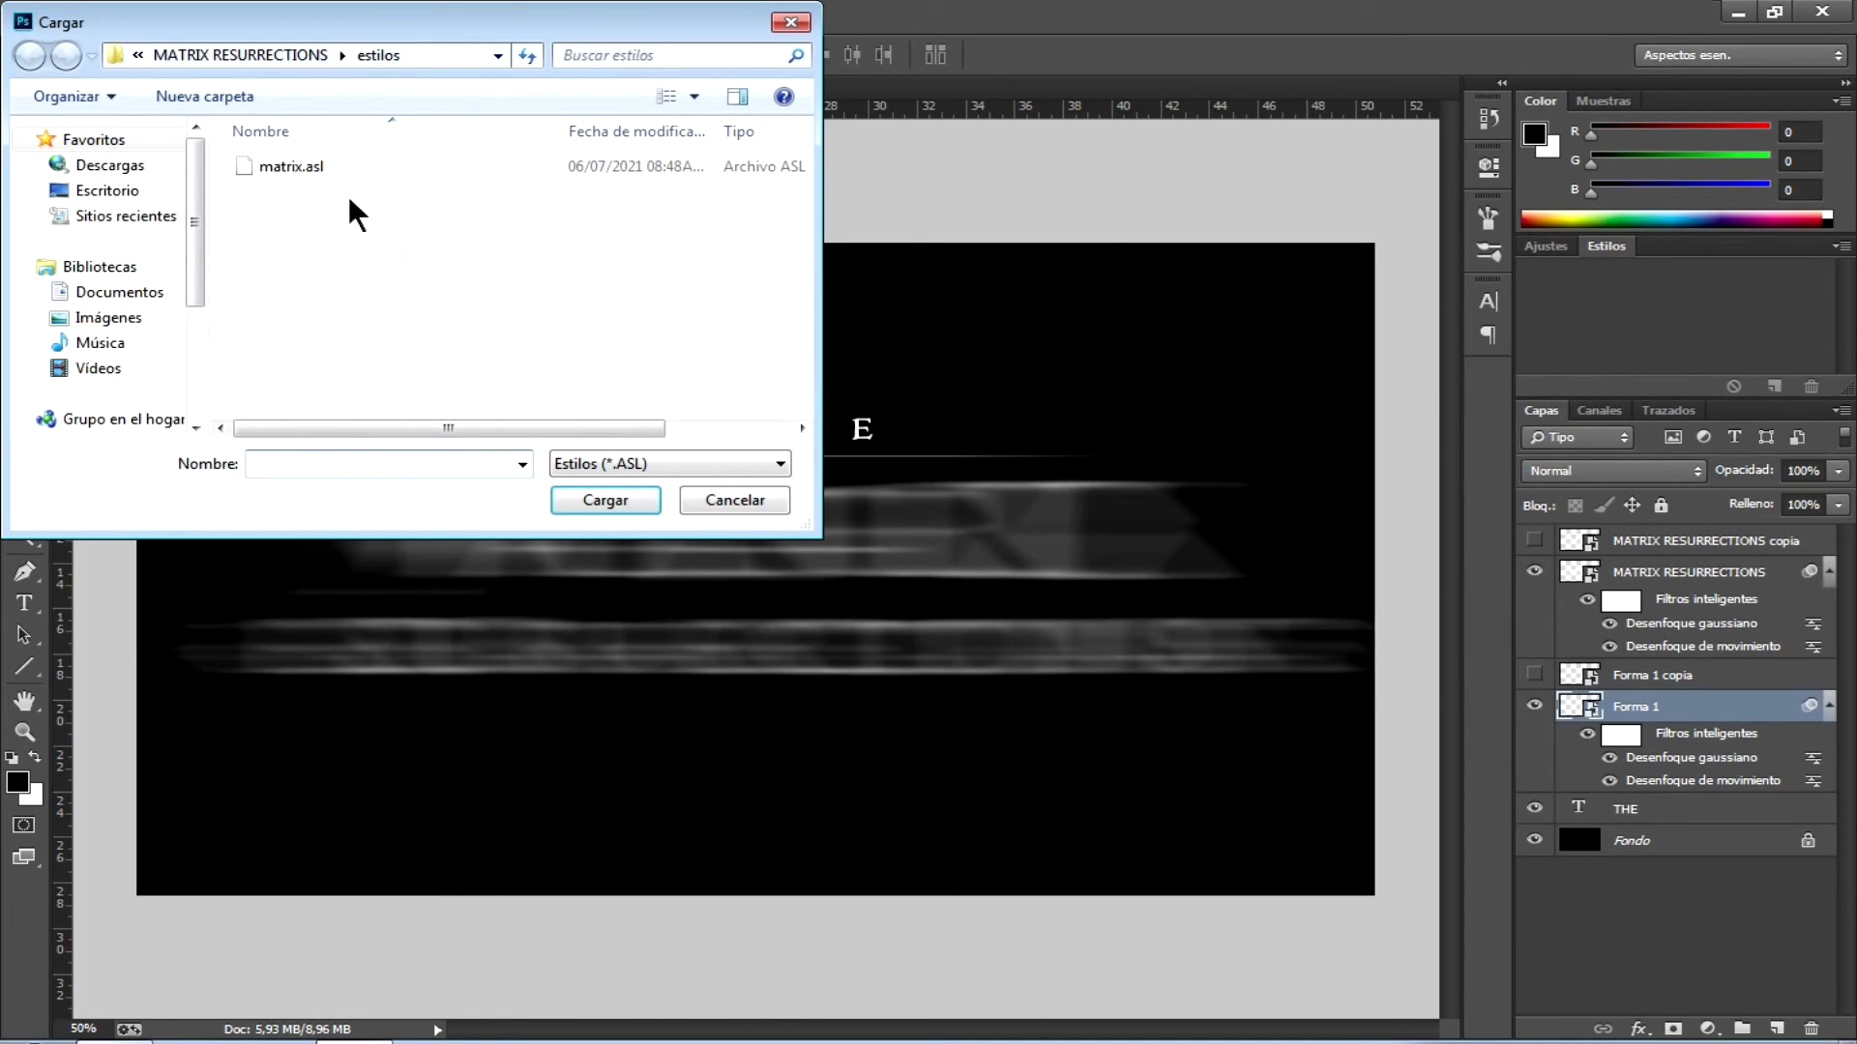
click(298, 170)
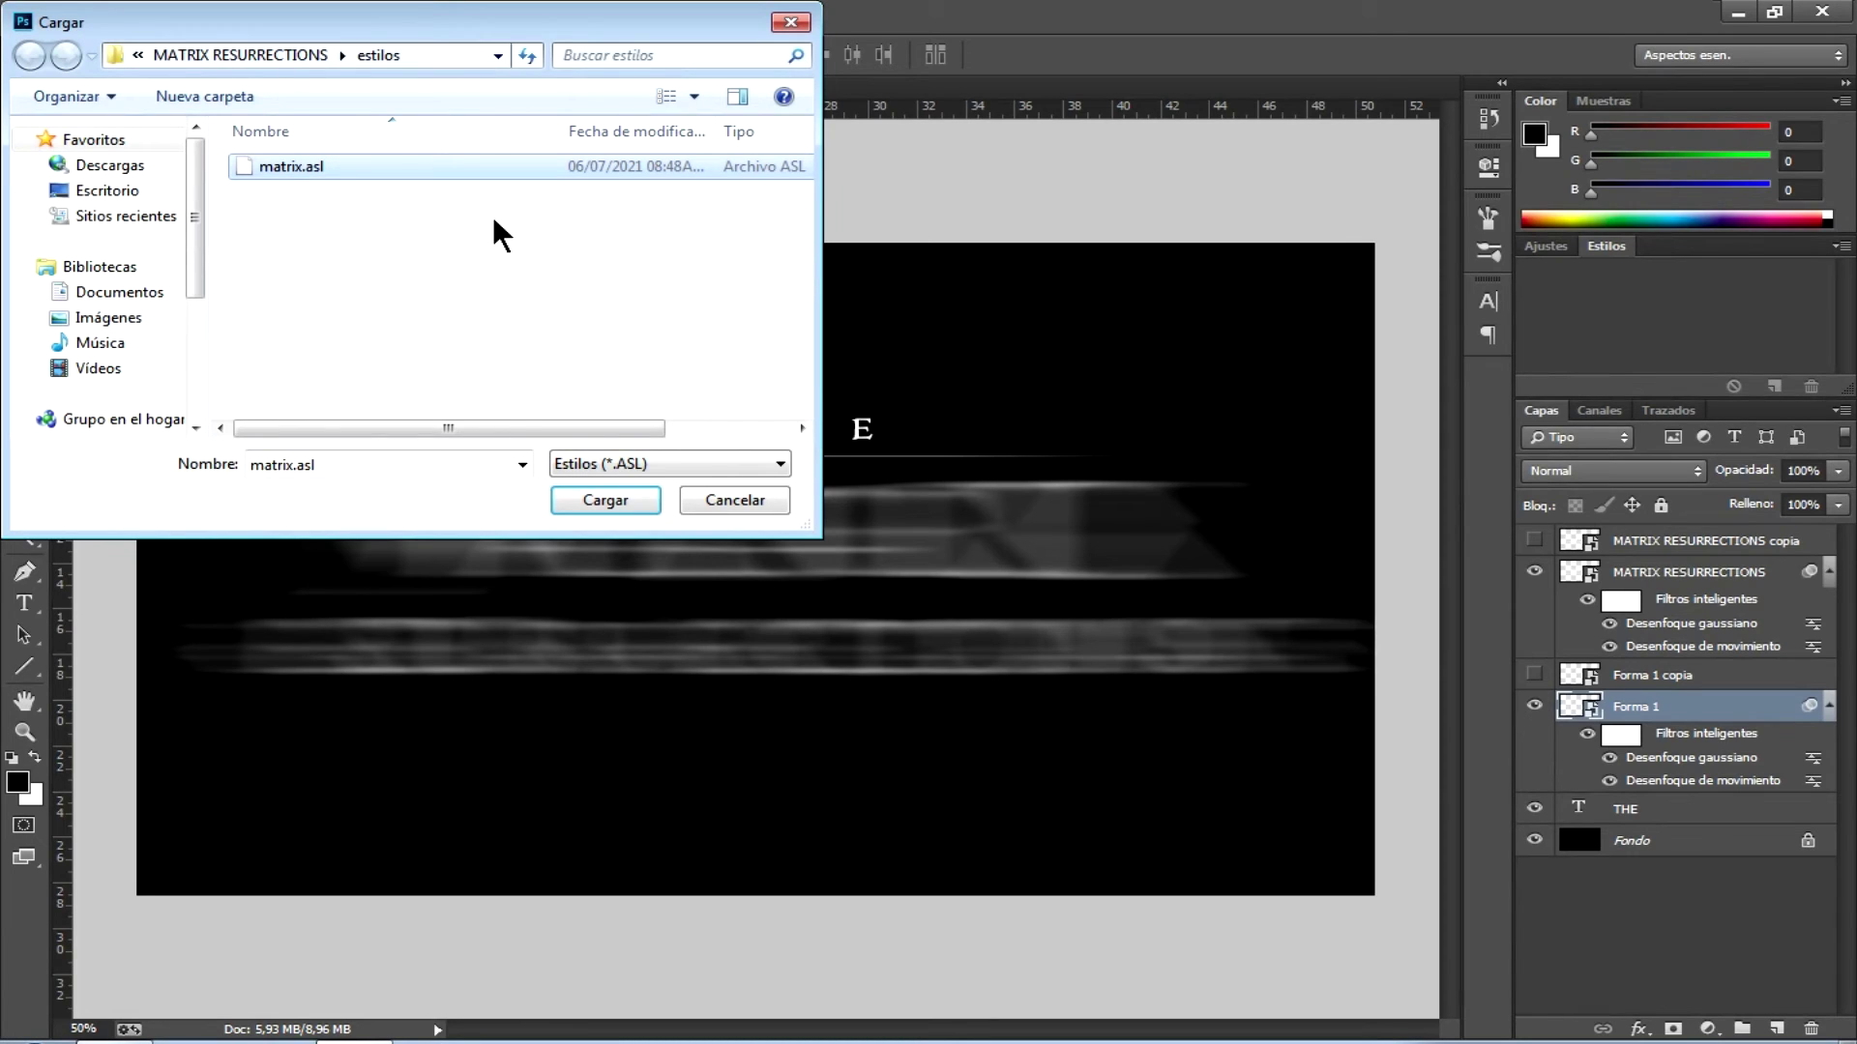
click(610, 502)
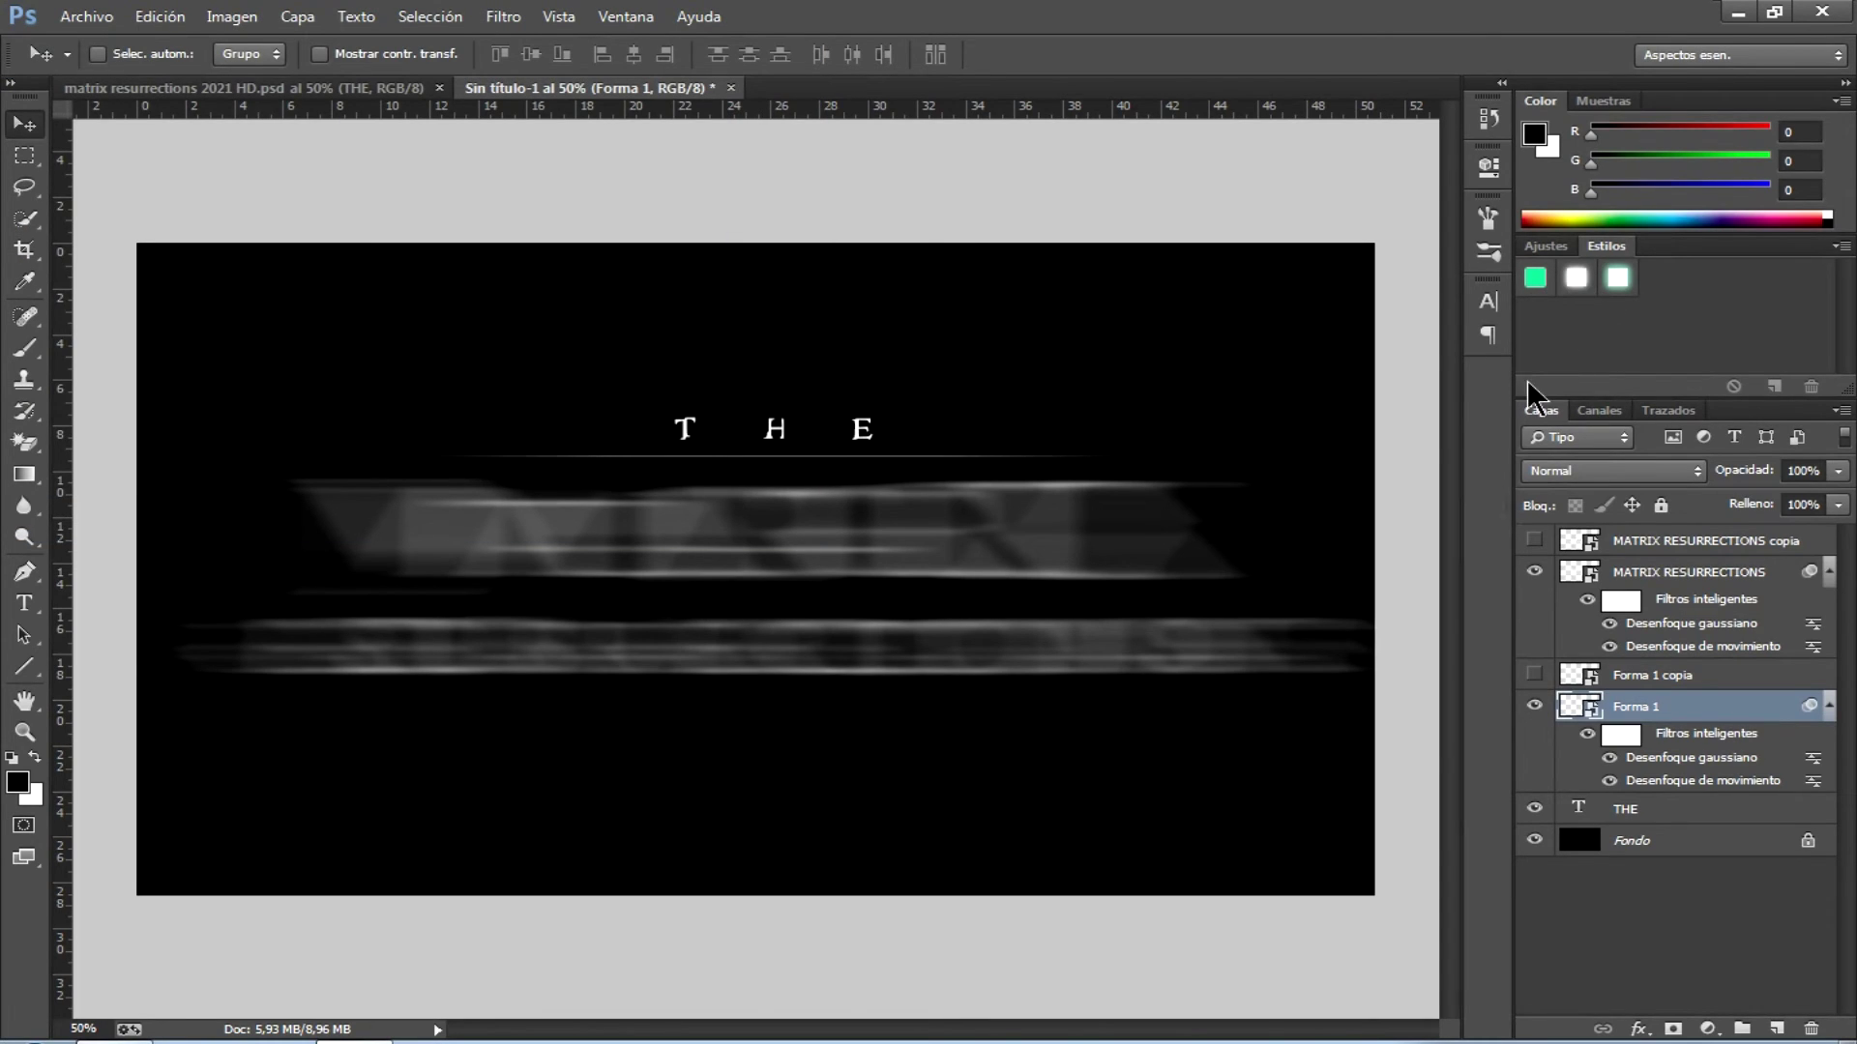
alt+click(1828, 573)
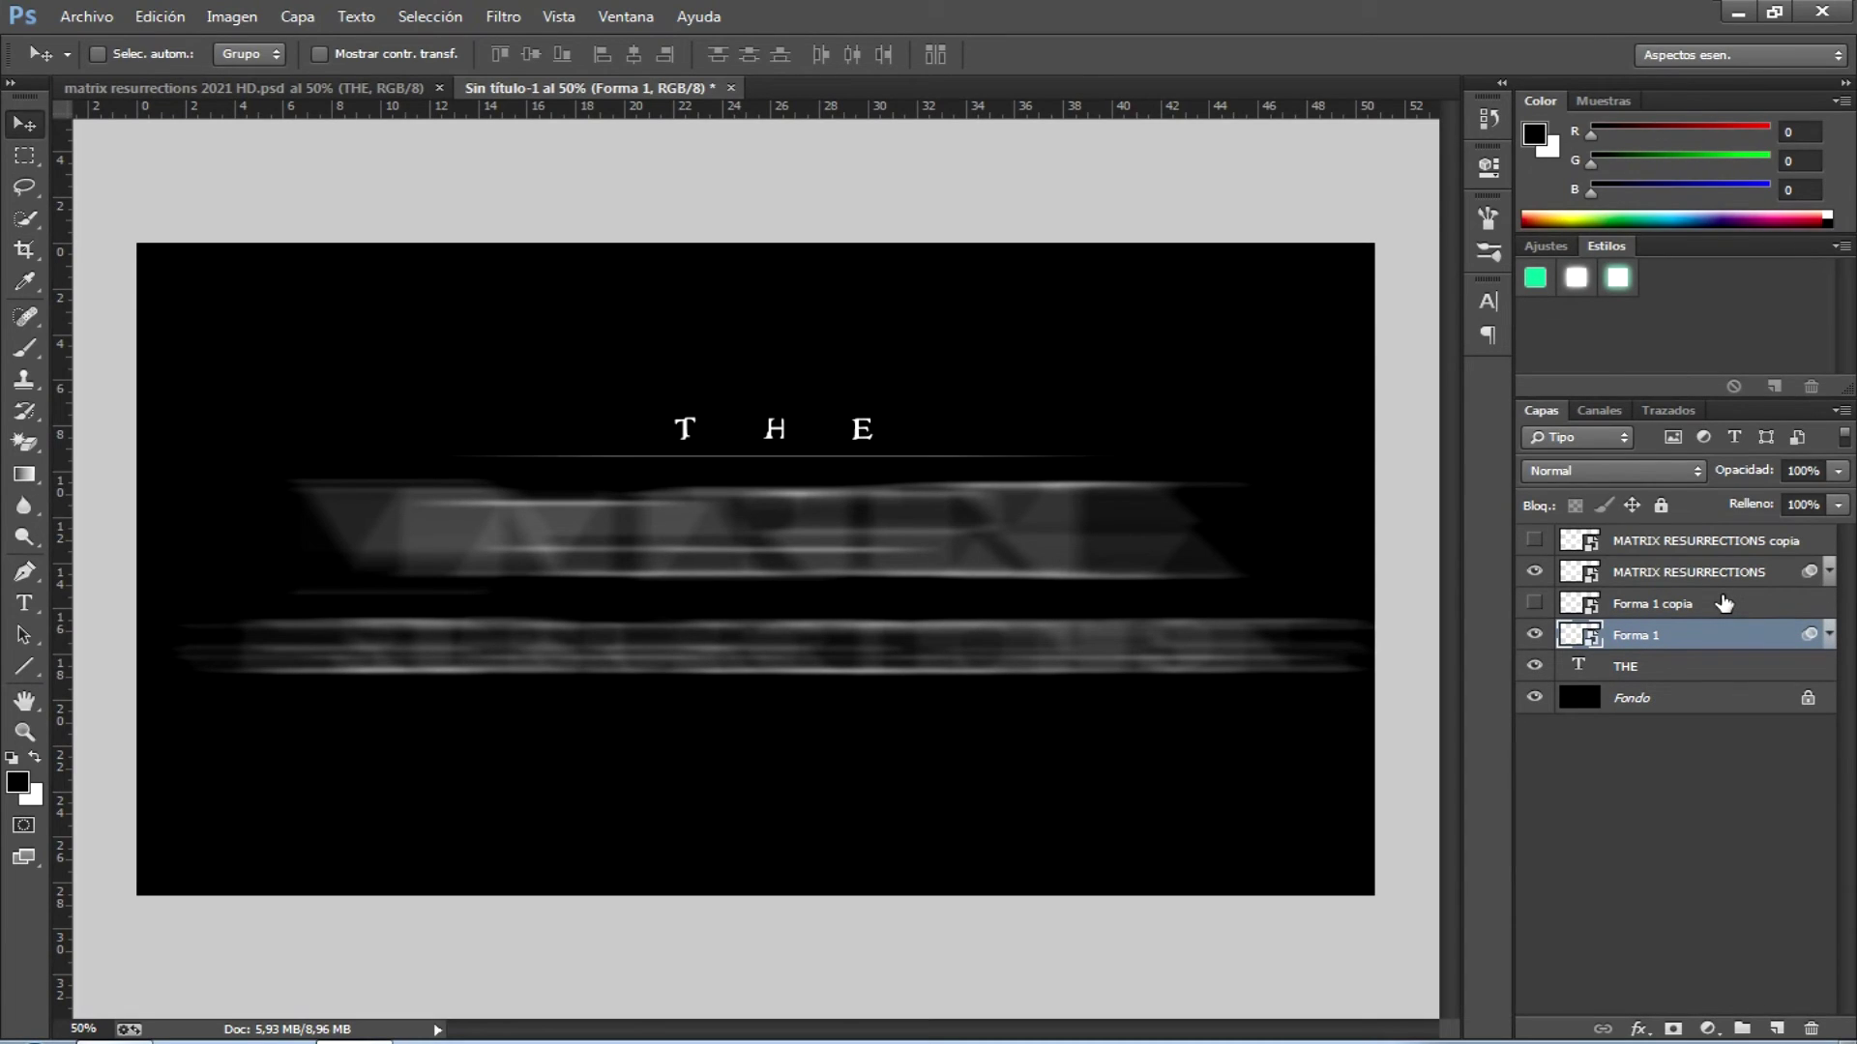
- Apply the green matrix1 style to the MATRIX RESURRECTIONS title layer
click(1671, 573)
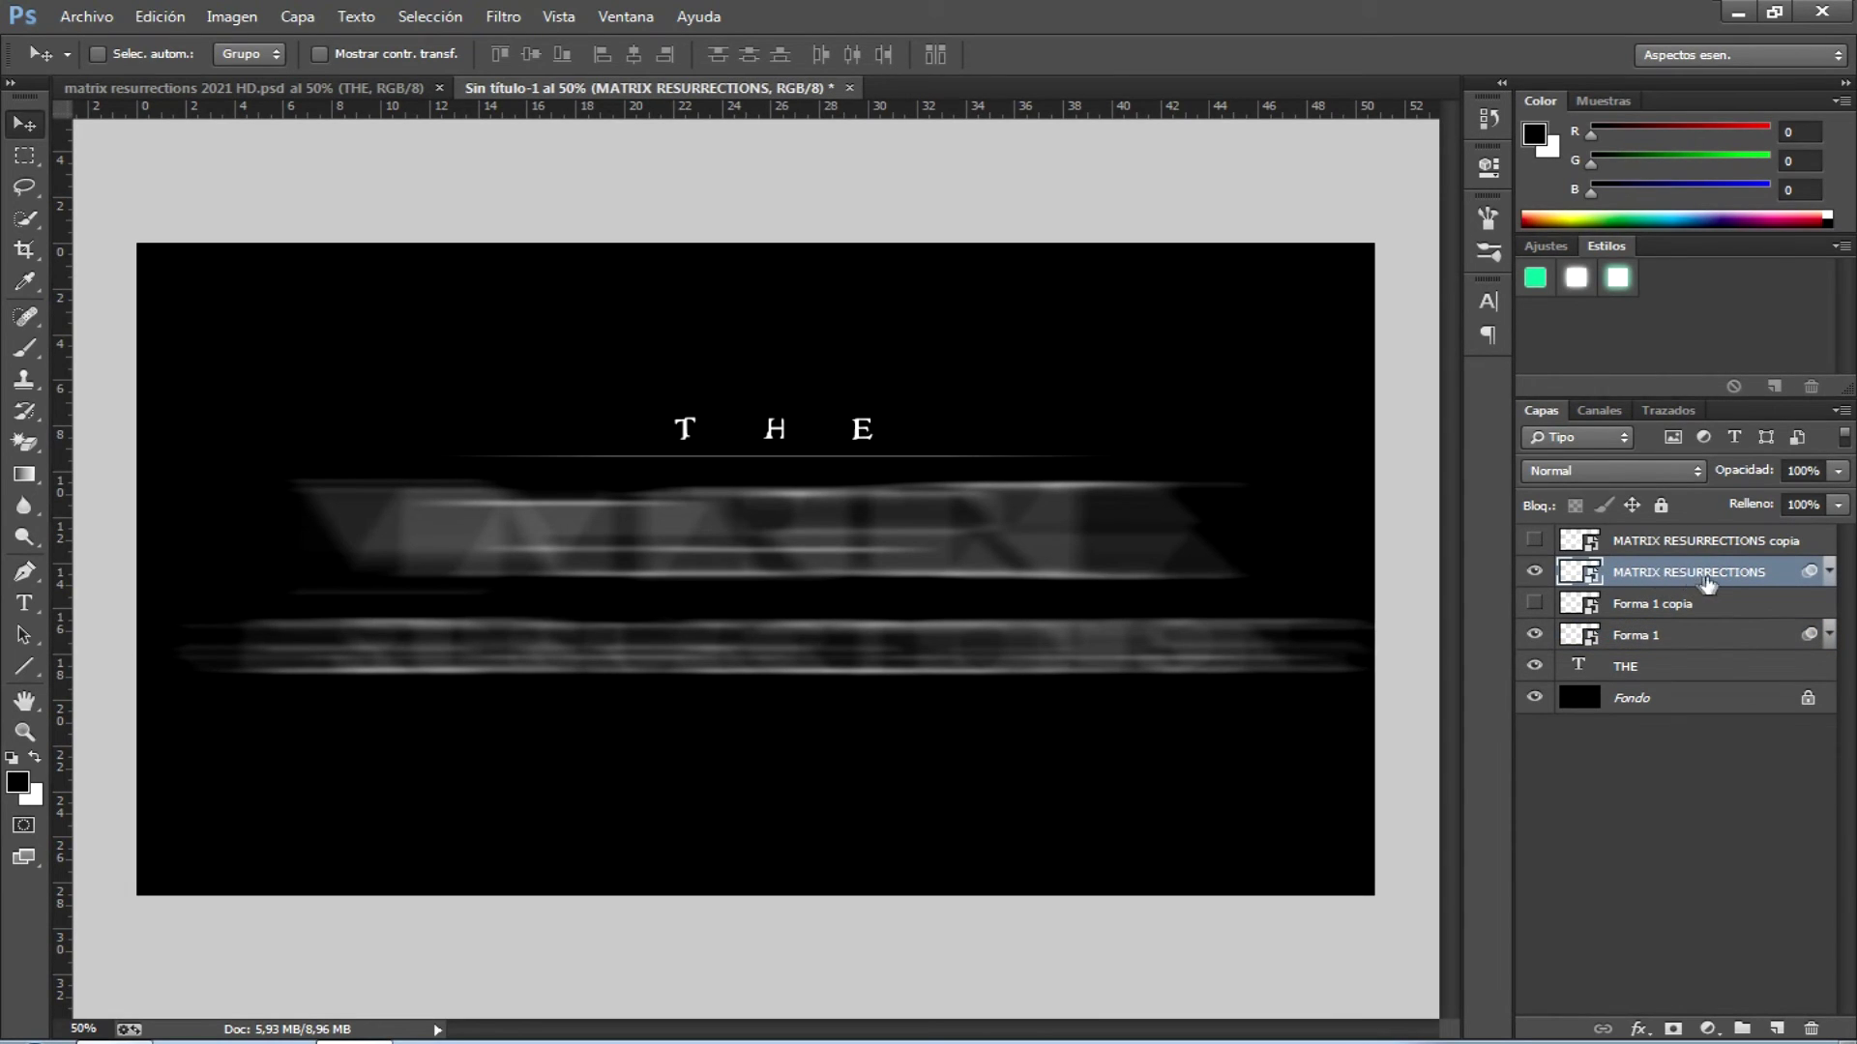
drag(1690, 584, 1523, 299)
click(1534, 281)
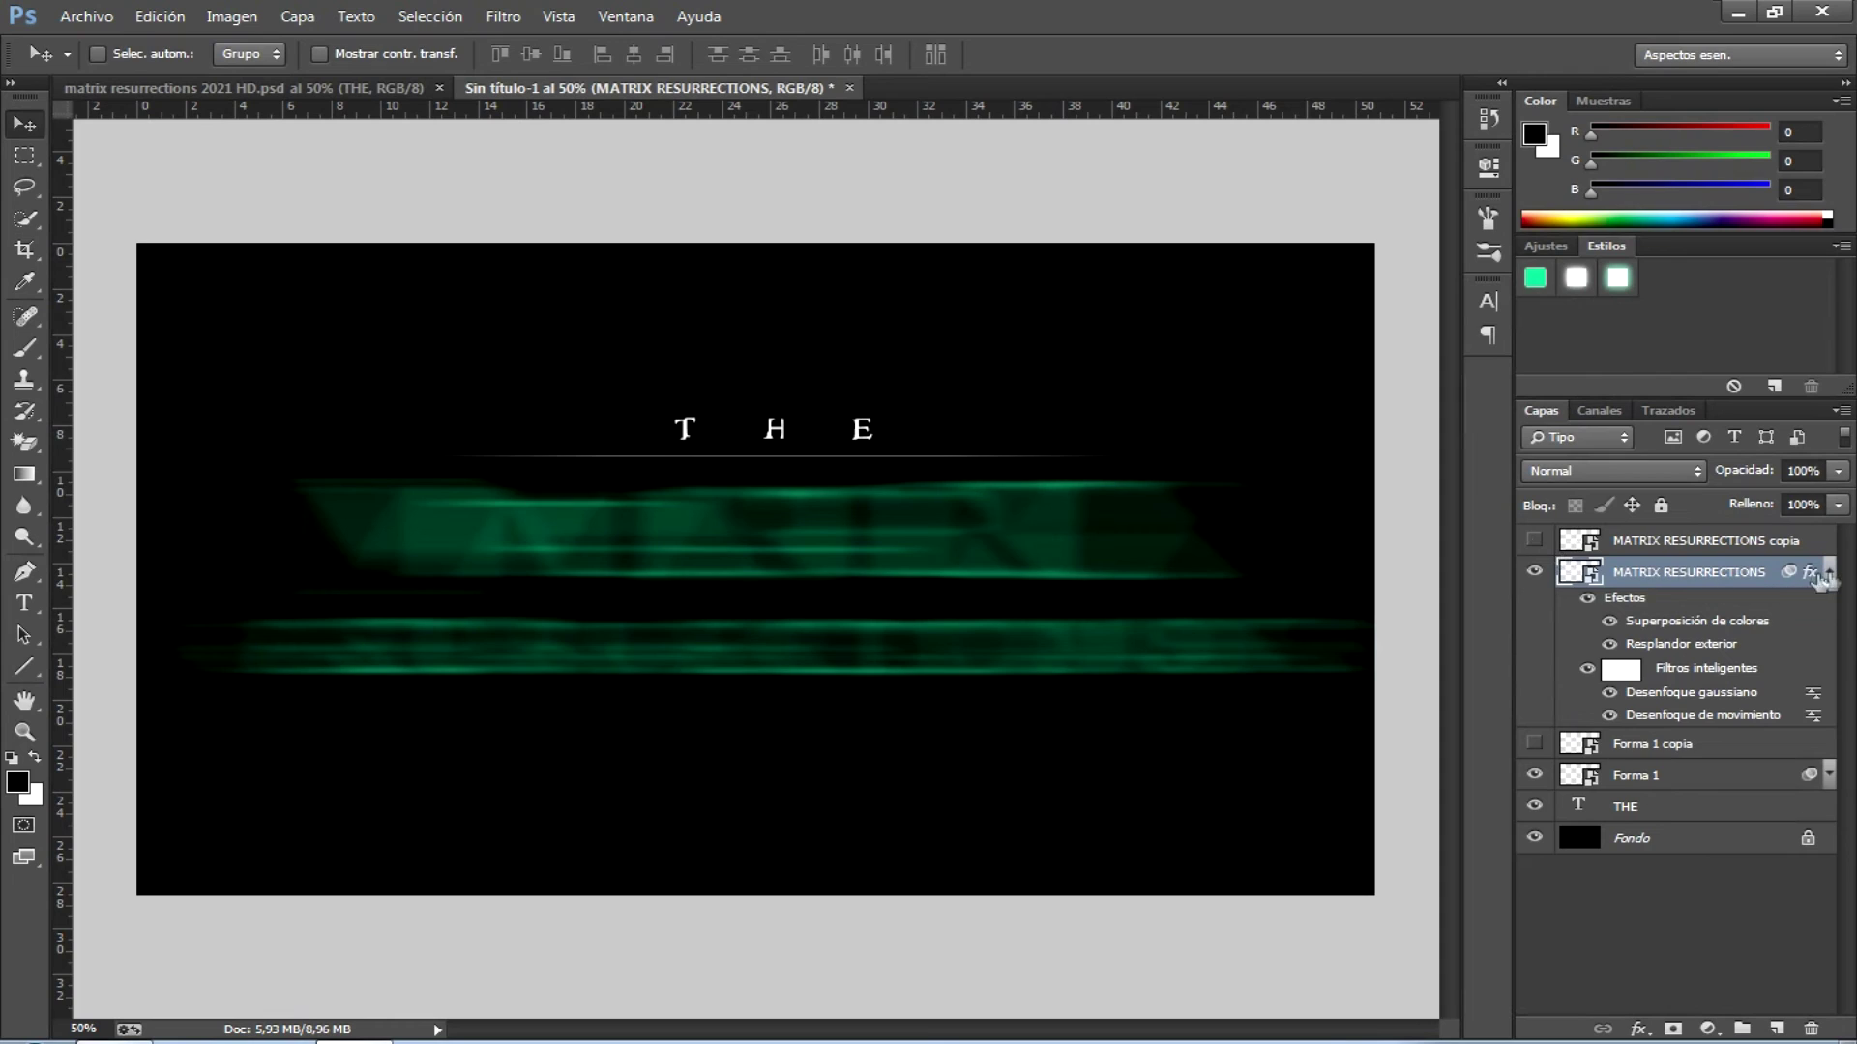
click(1827, 574)
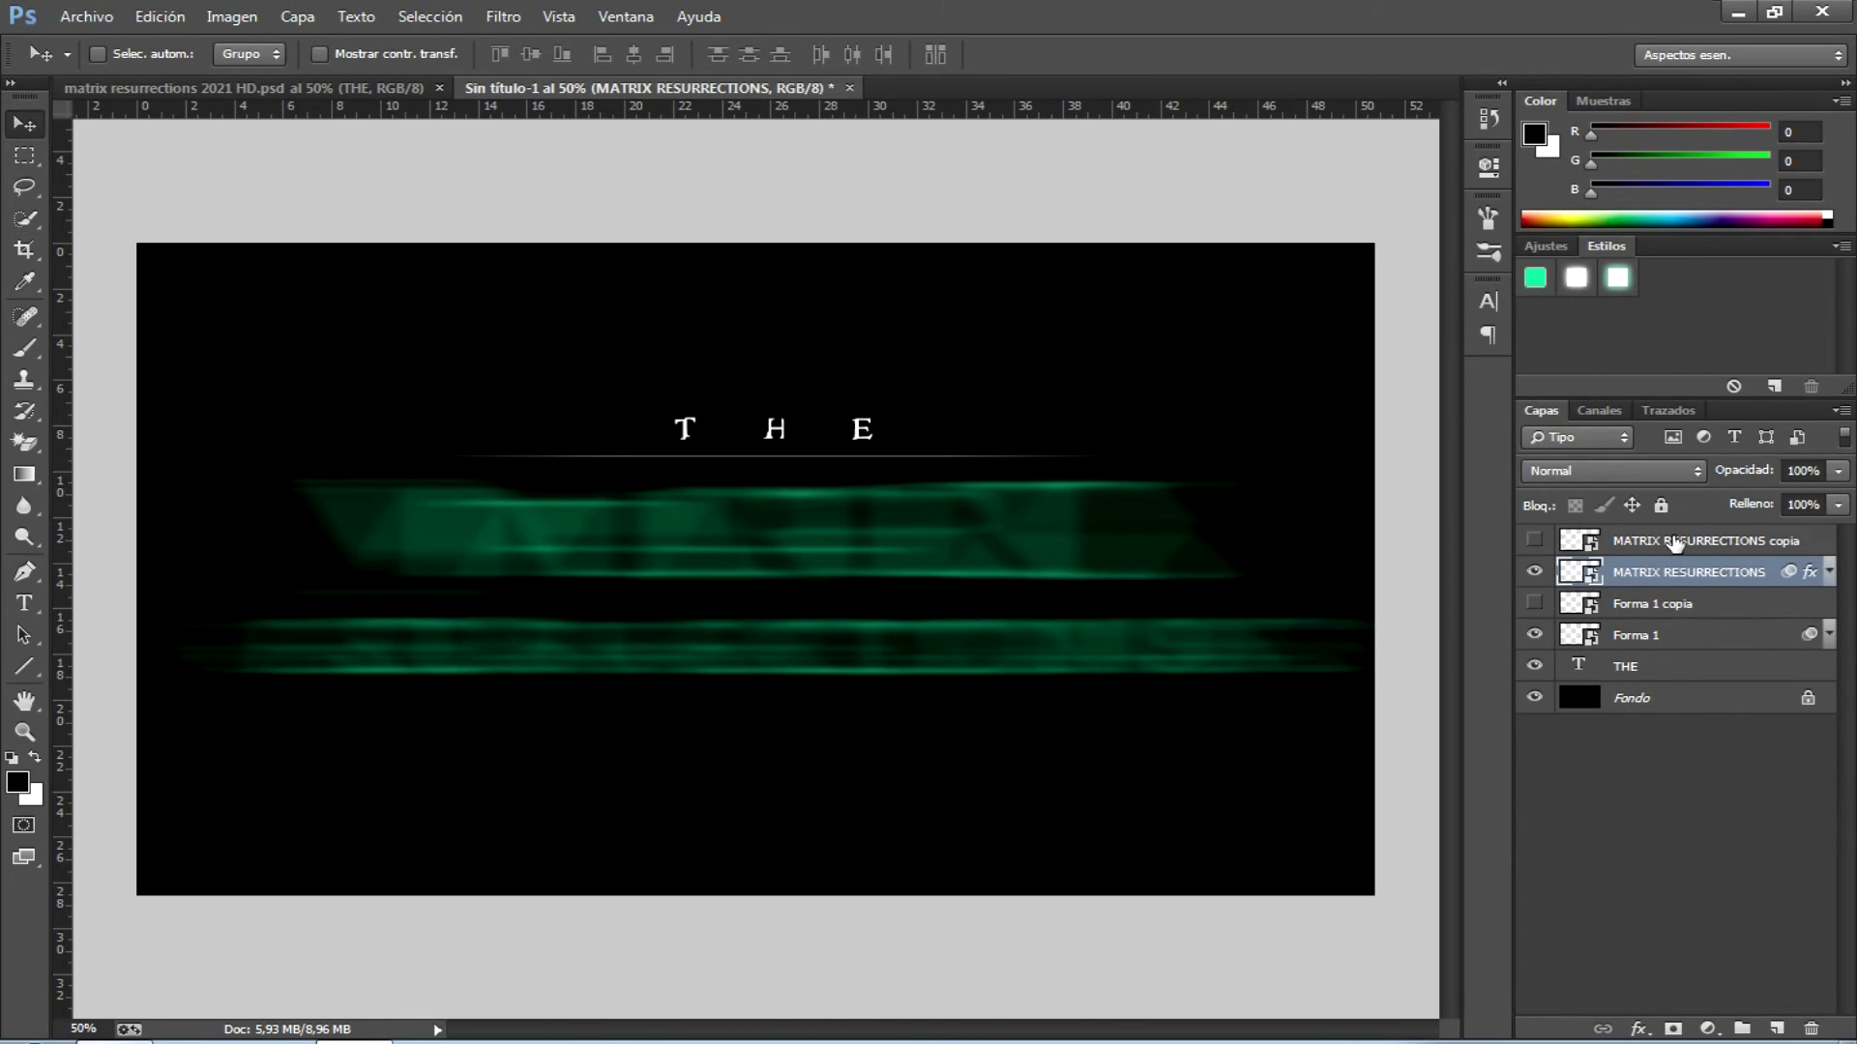
- Show the MATRIX RESURRECTIONS copia layer and give it the matrix2 glow style
click(1674, 544)
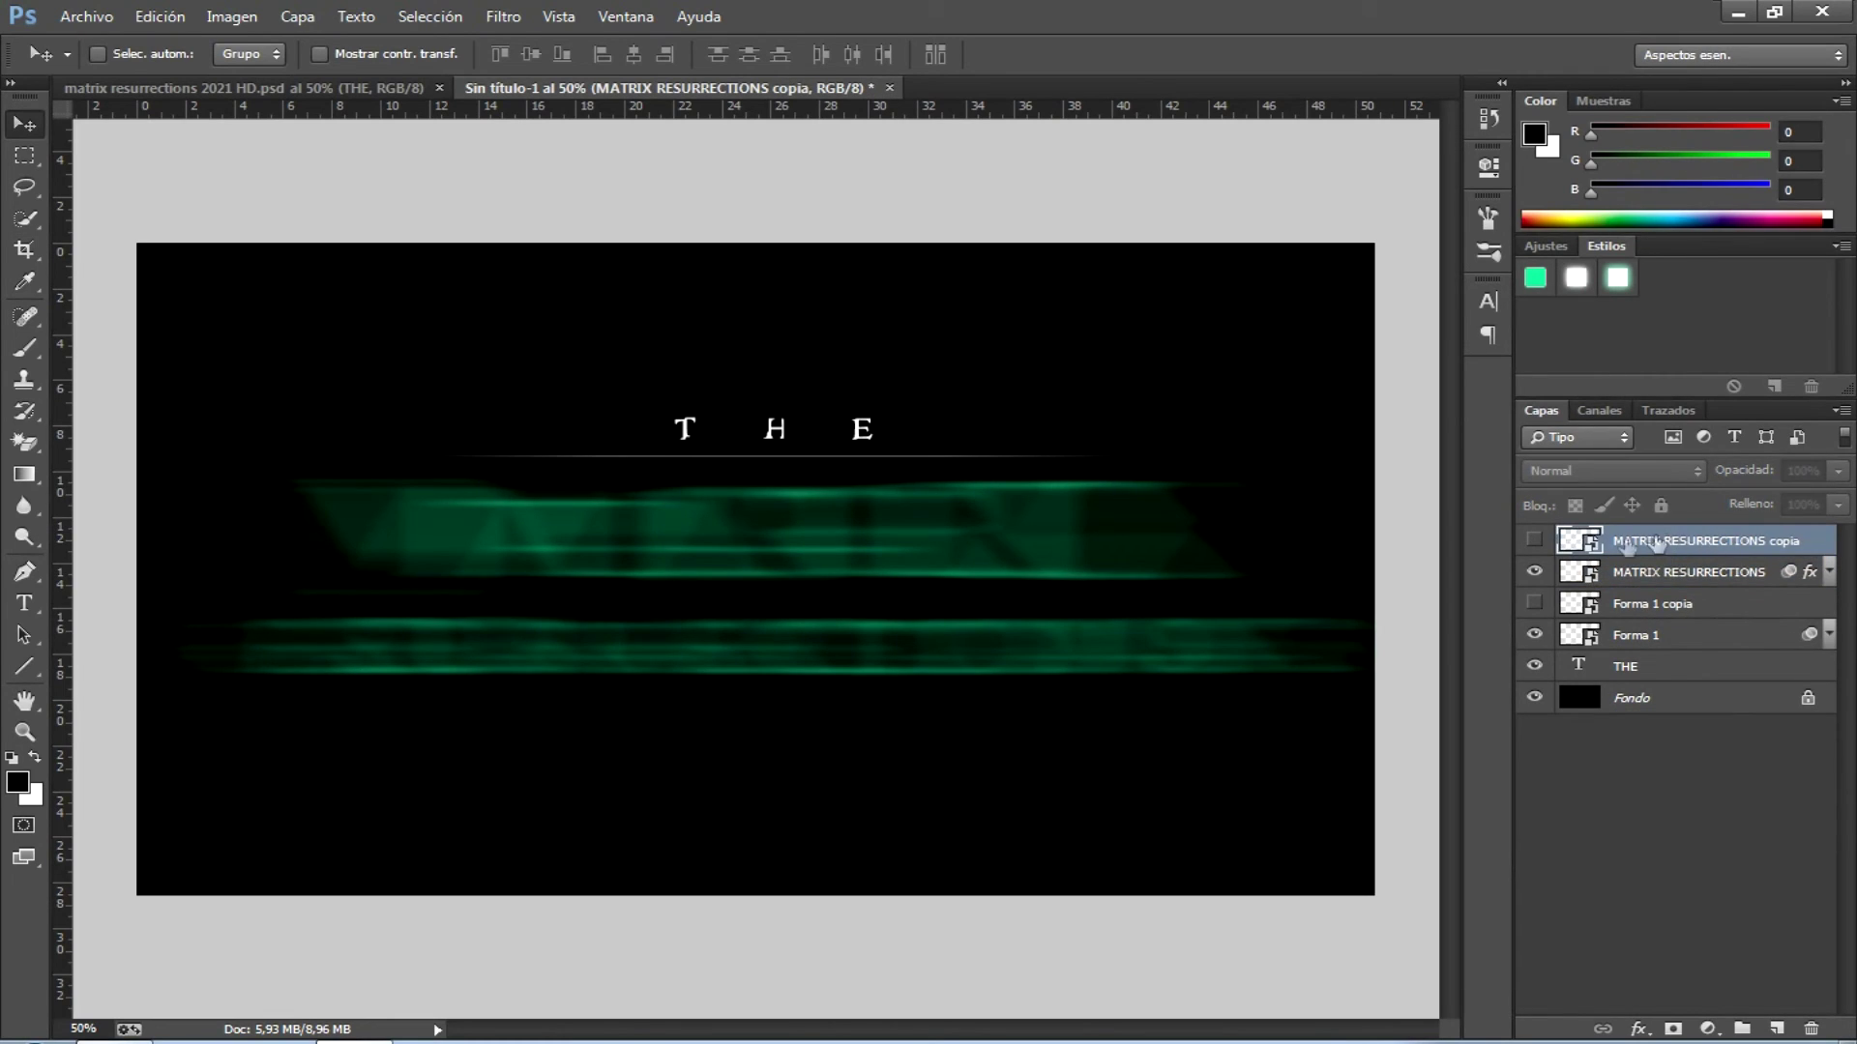
click(1534, 540)
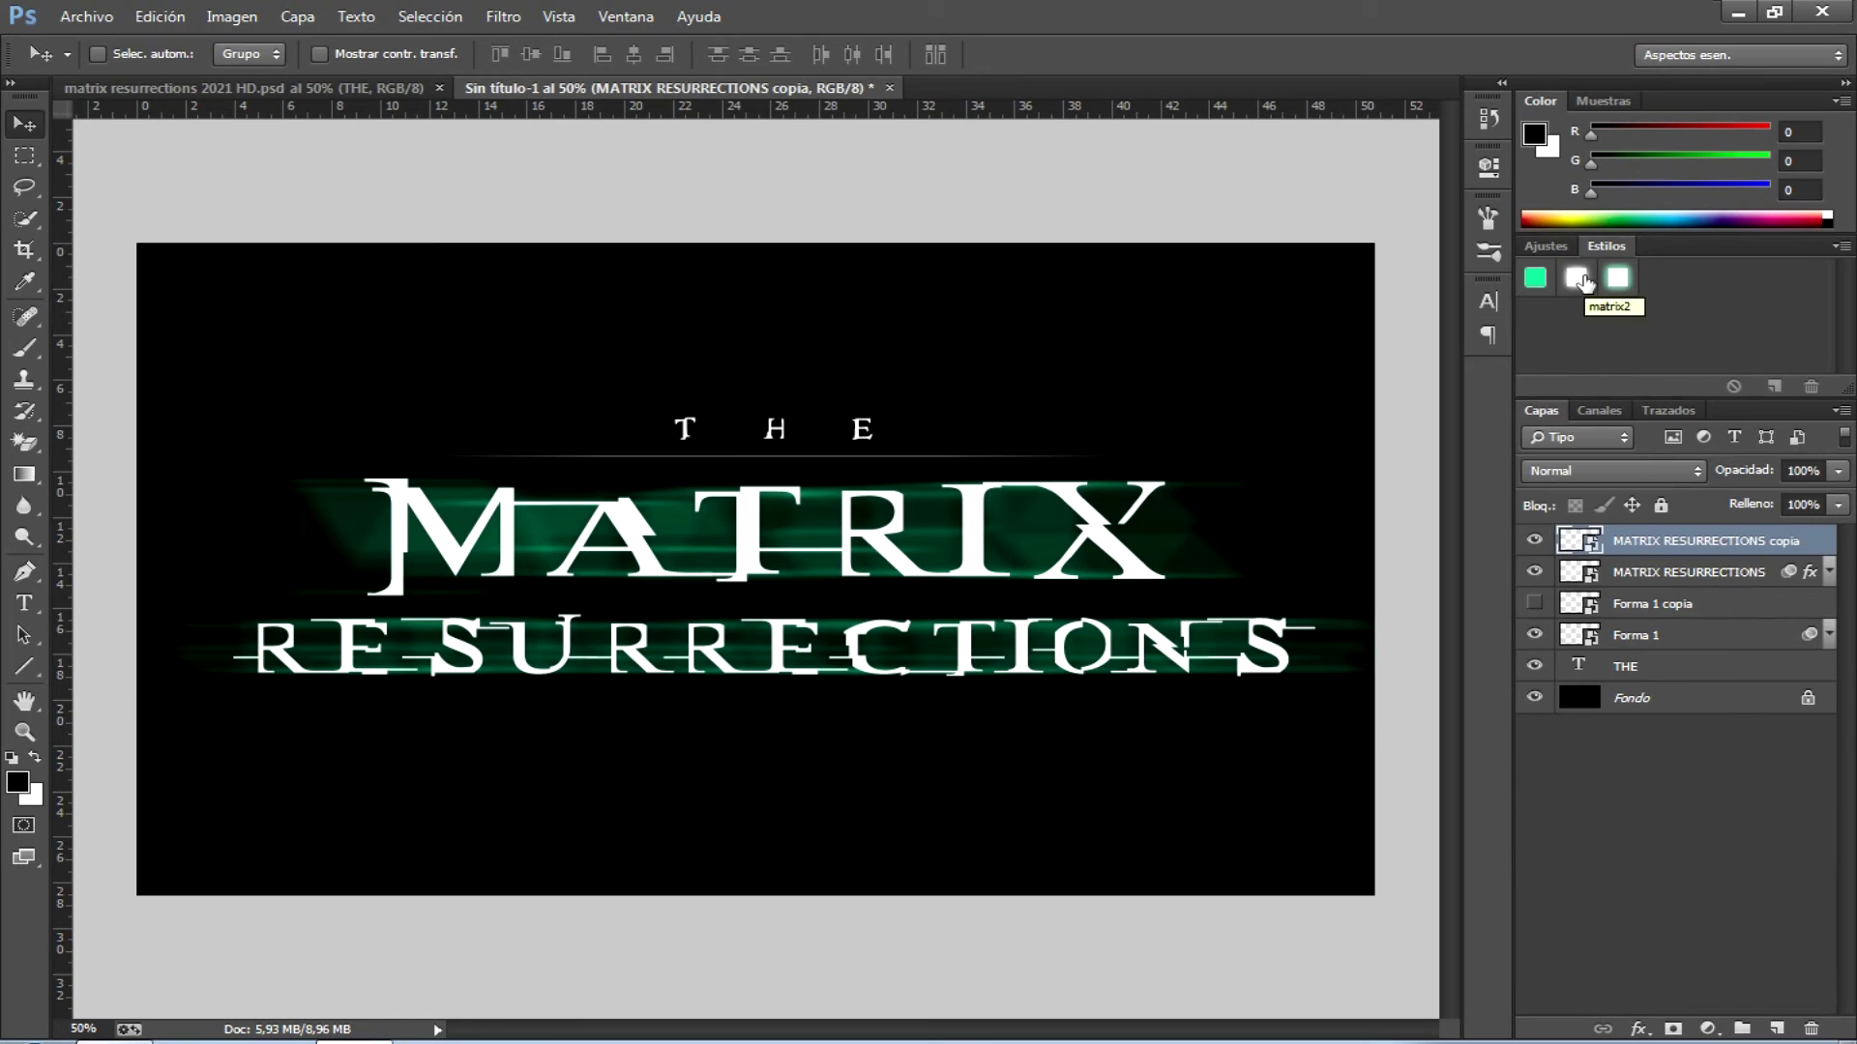
click(1580, 279)
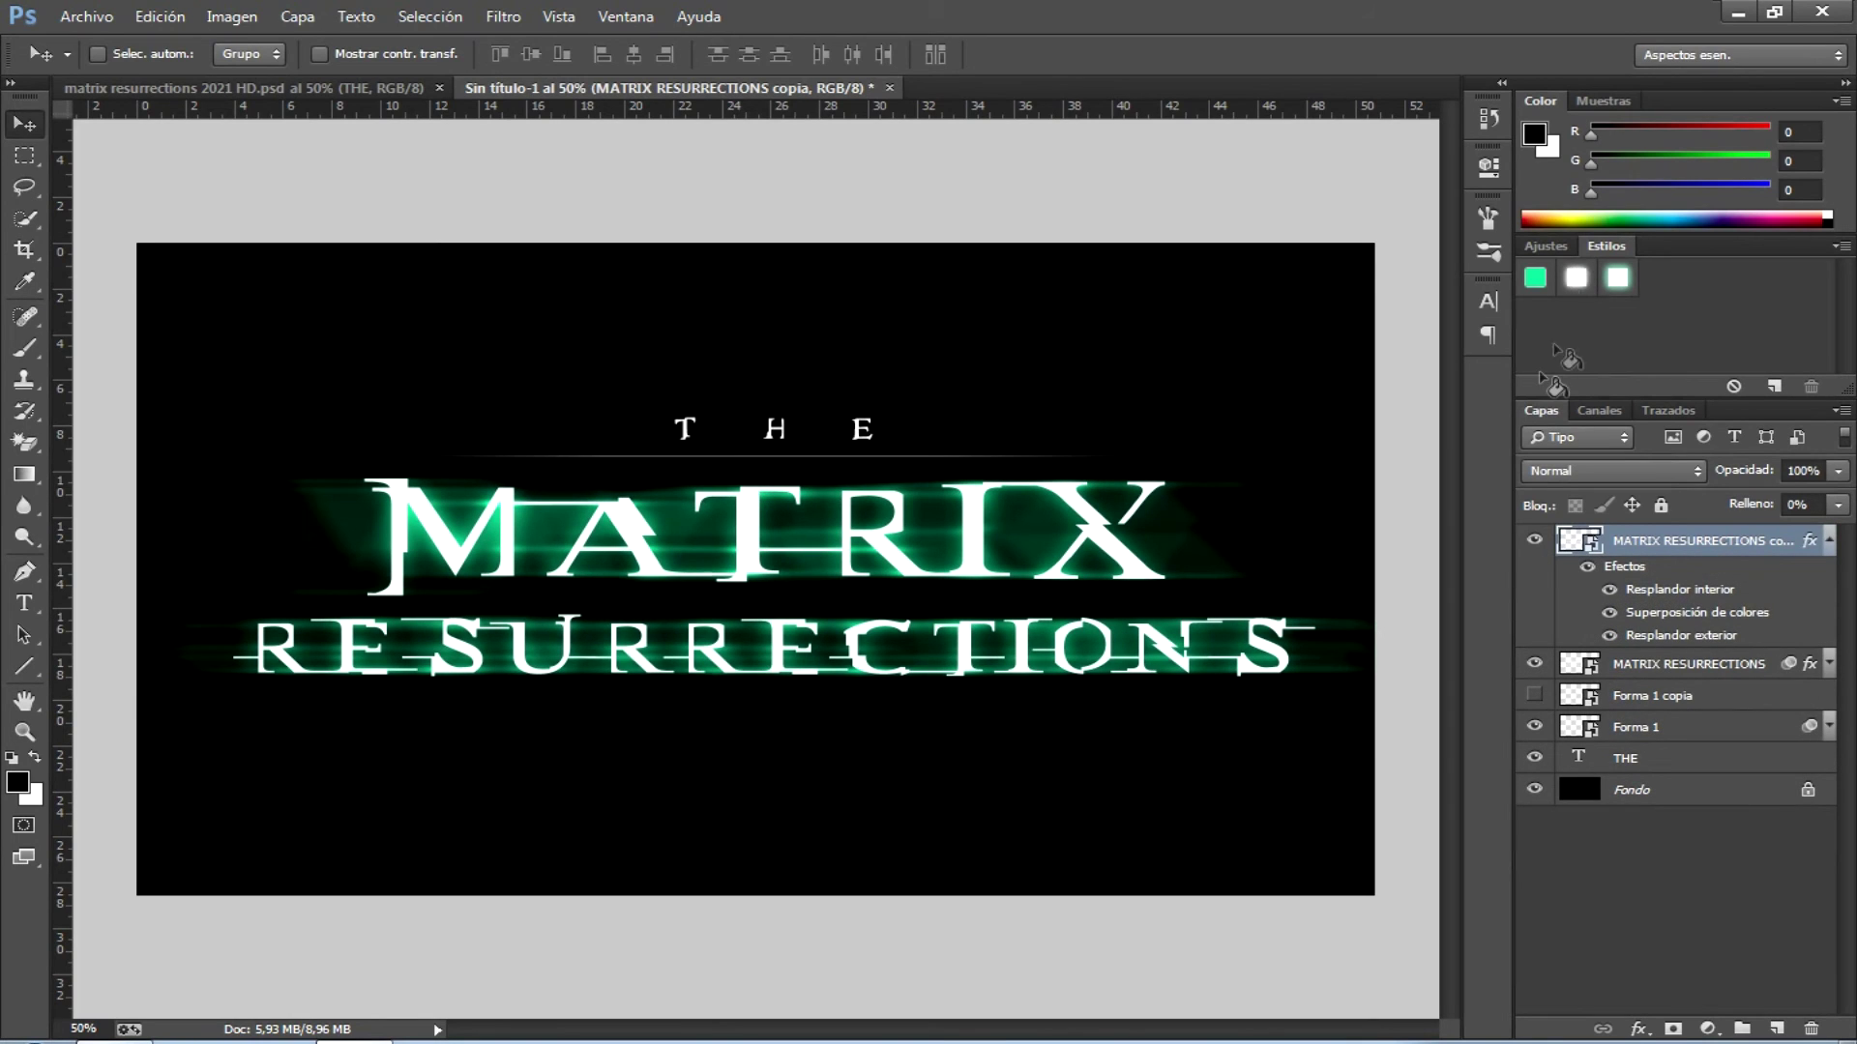
click(1829, 541)
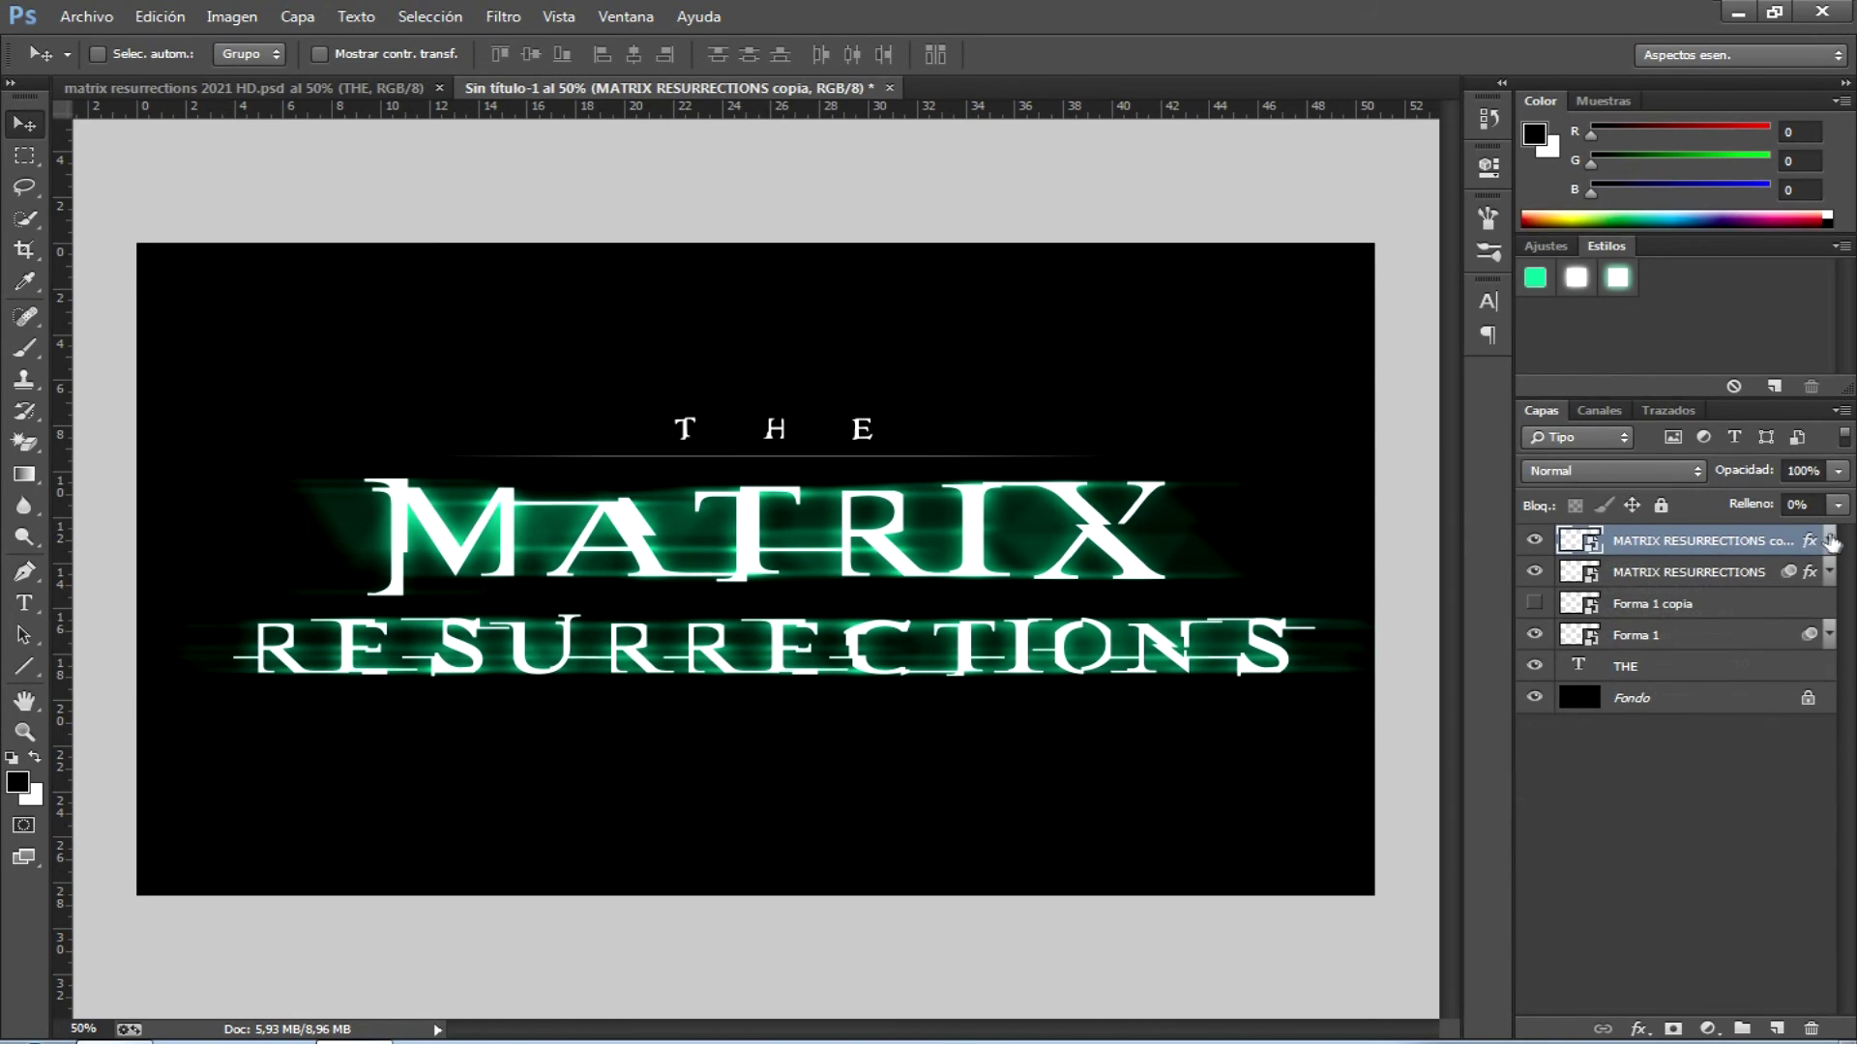
- Give Forma 1 a green glow, and show Forma 1 copia with the matrix2 style
click(1660, 635)
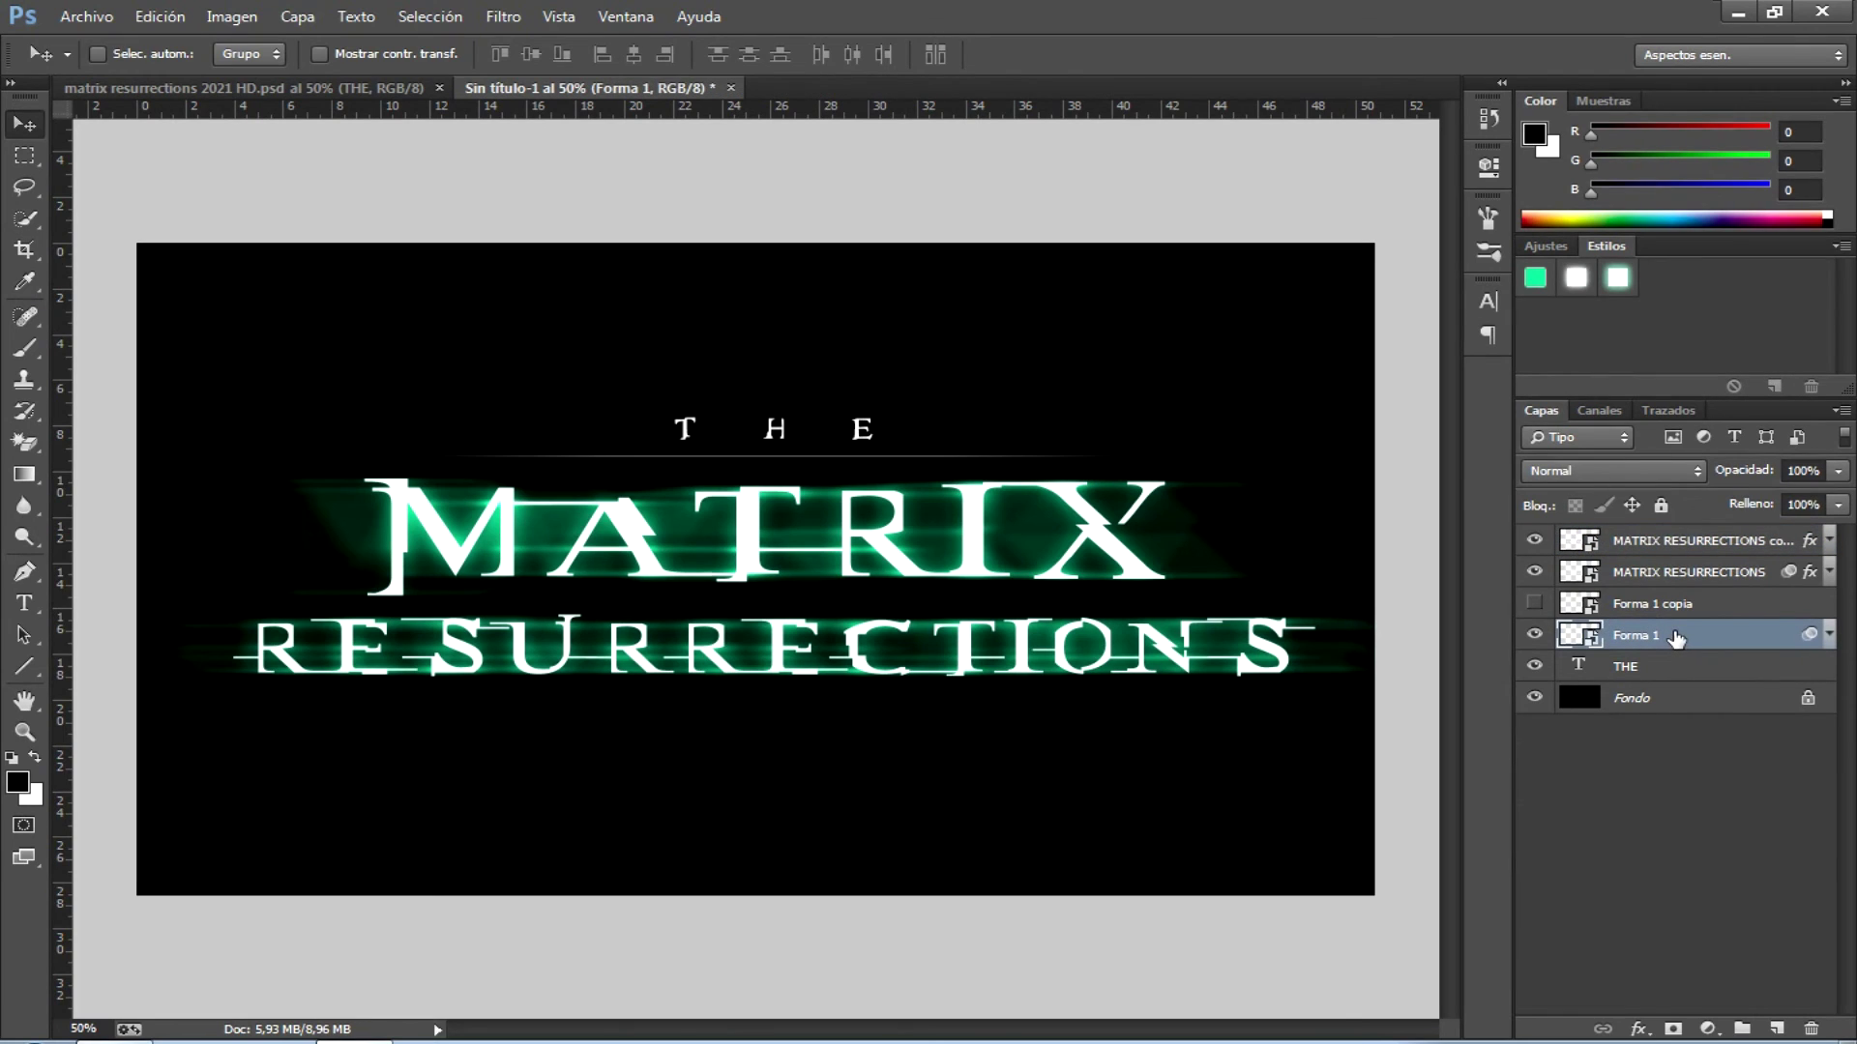
click(1536, 280)
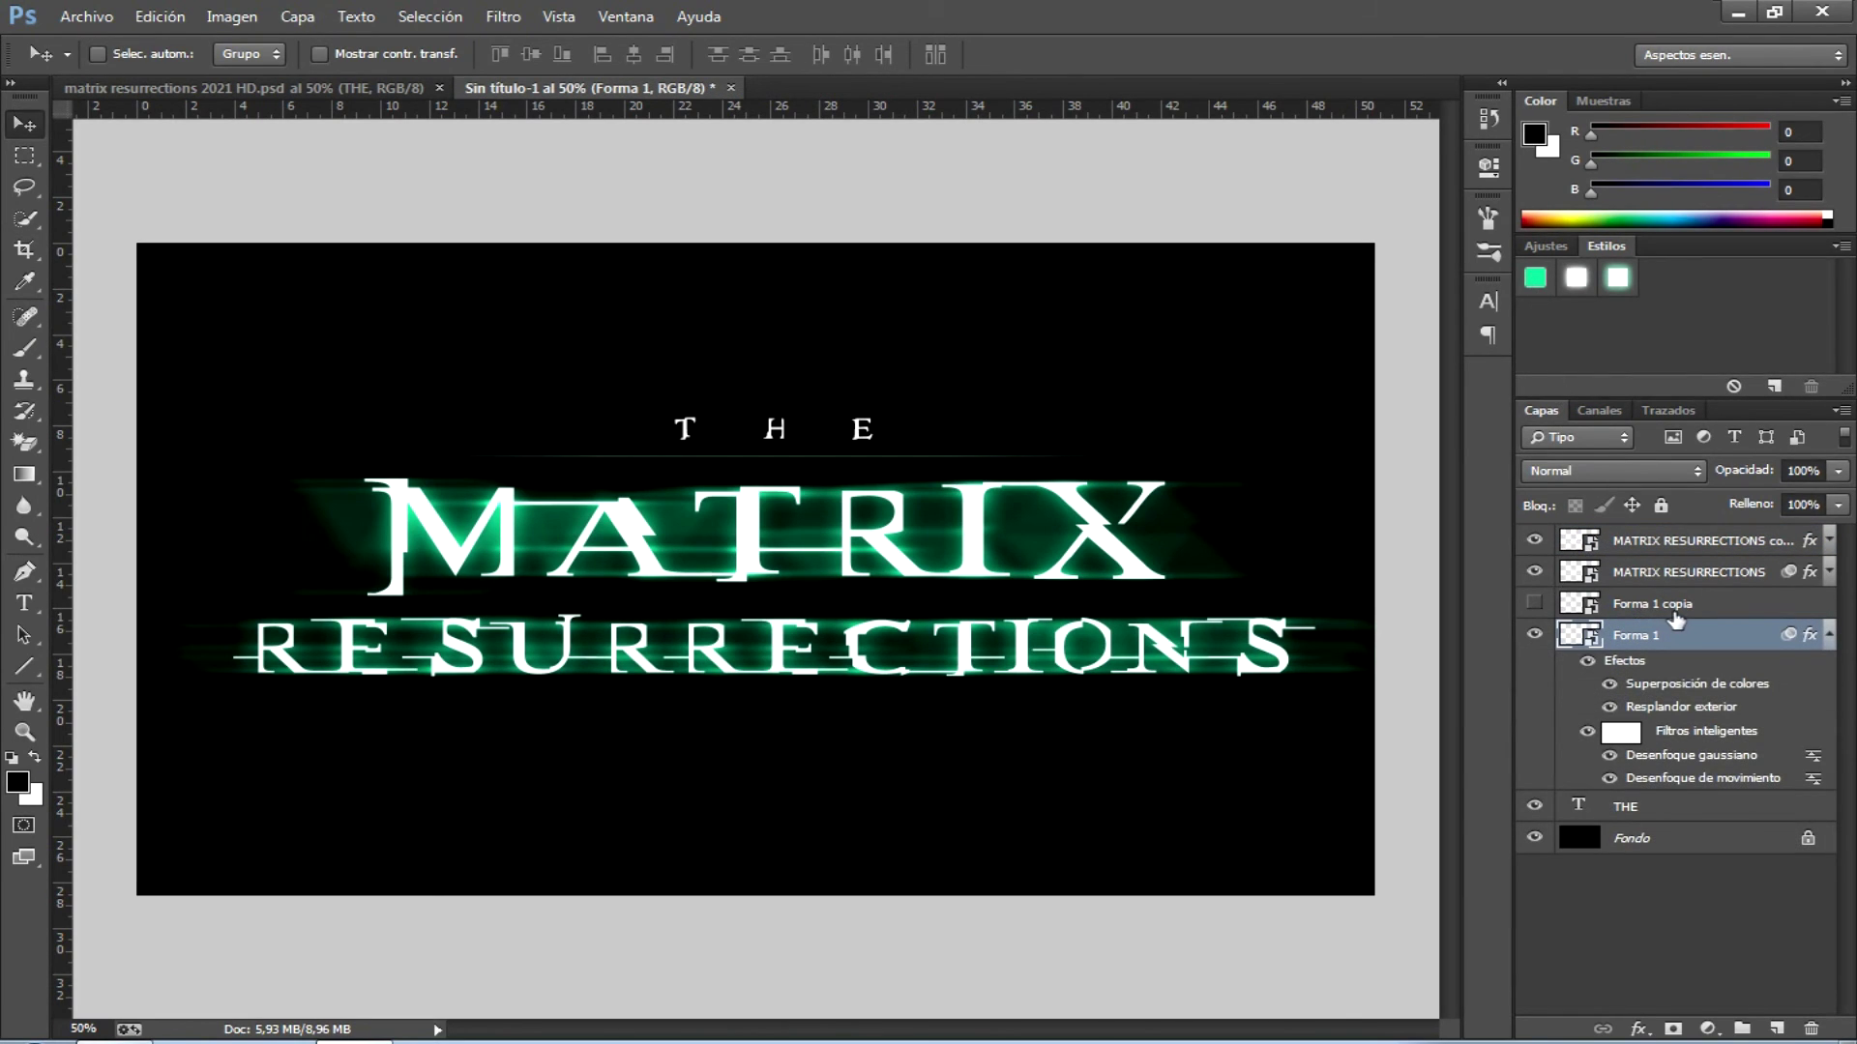
click(1692, 605)
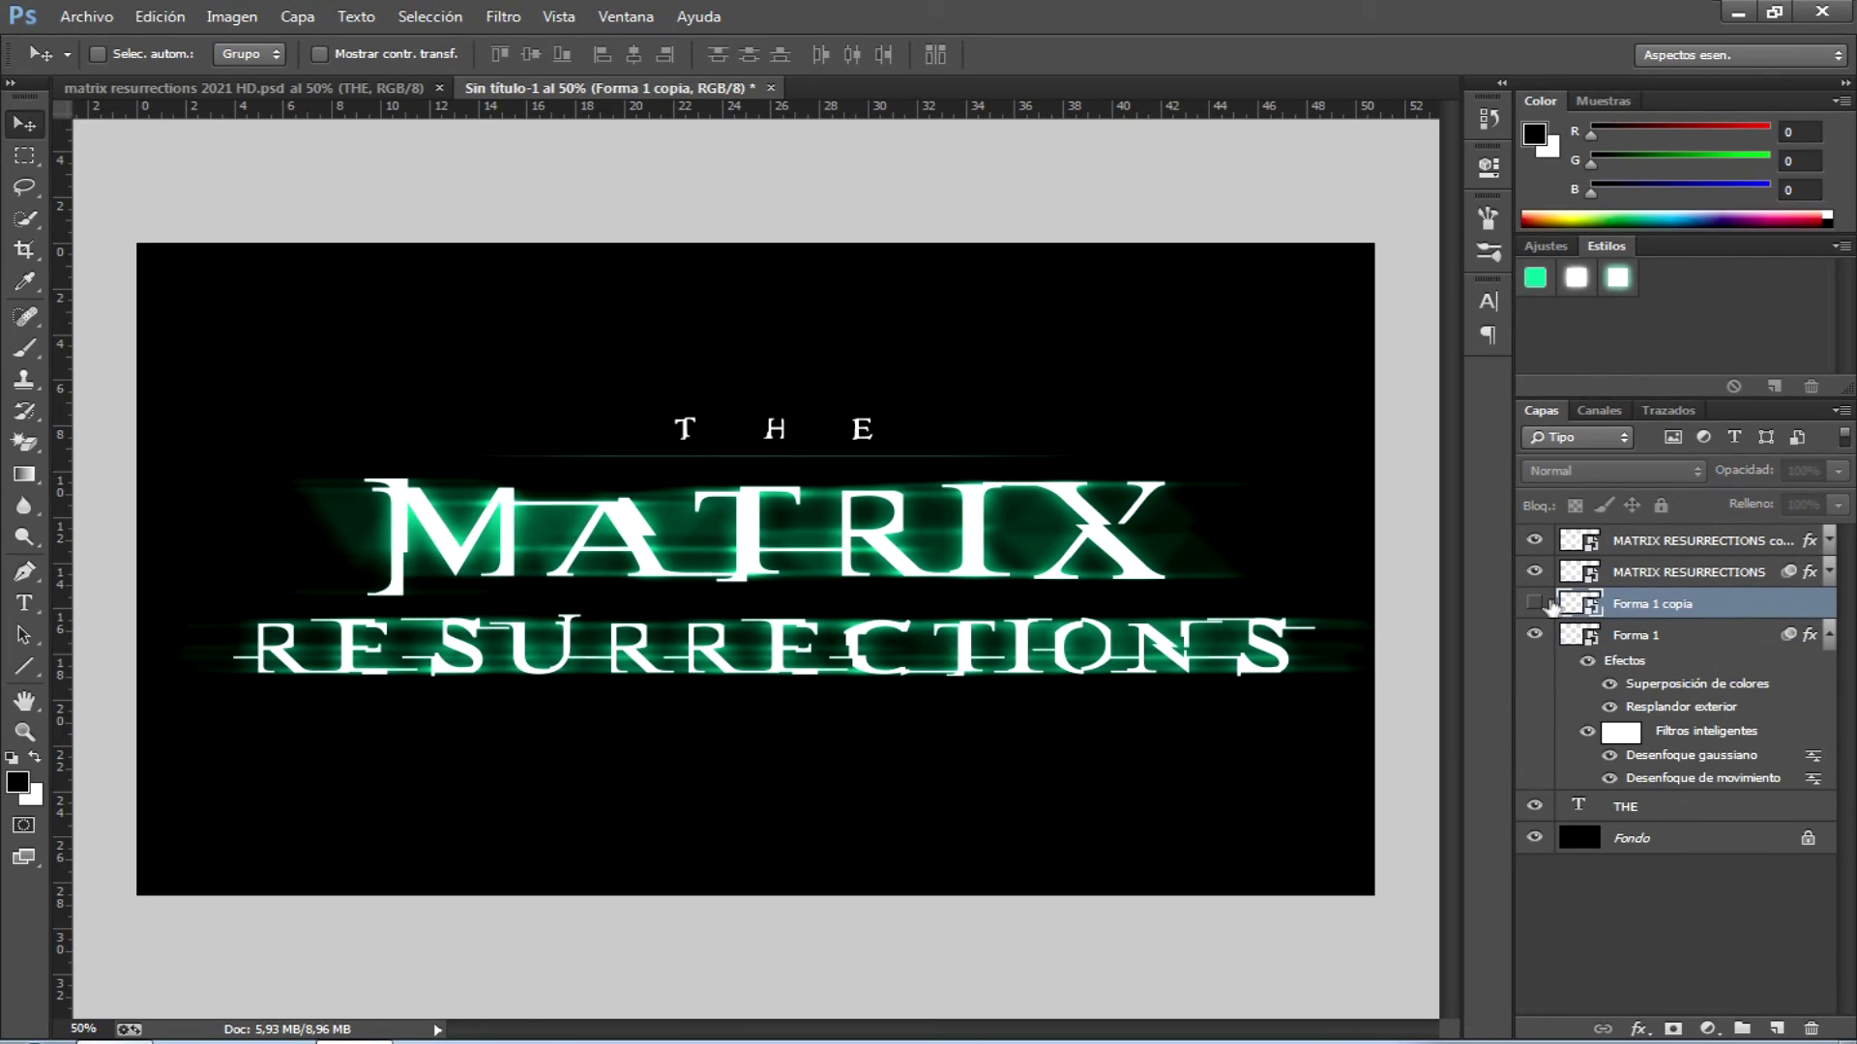
click(1535, 605)
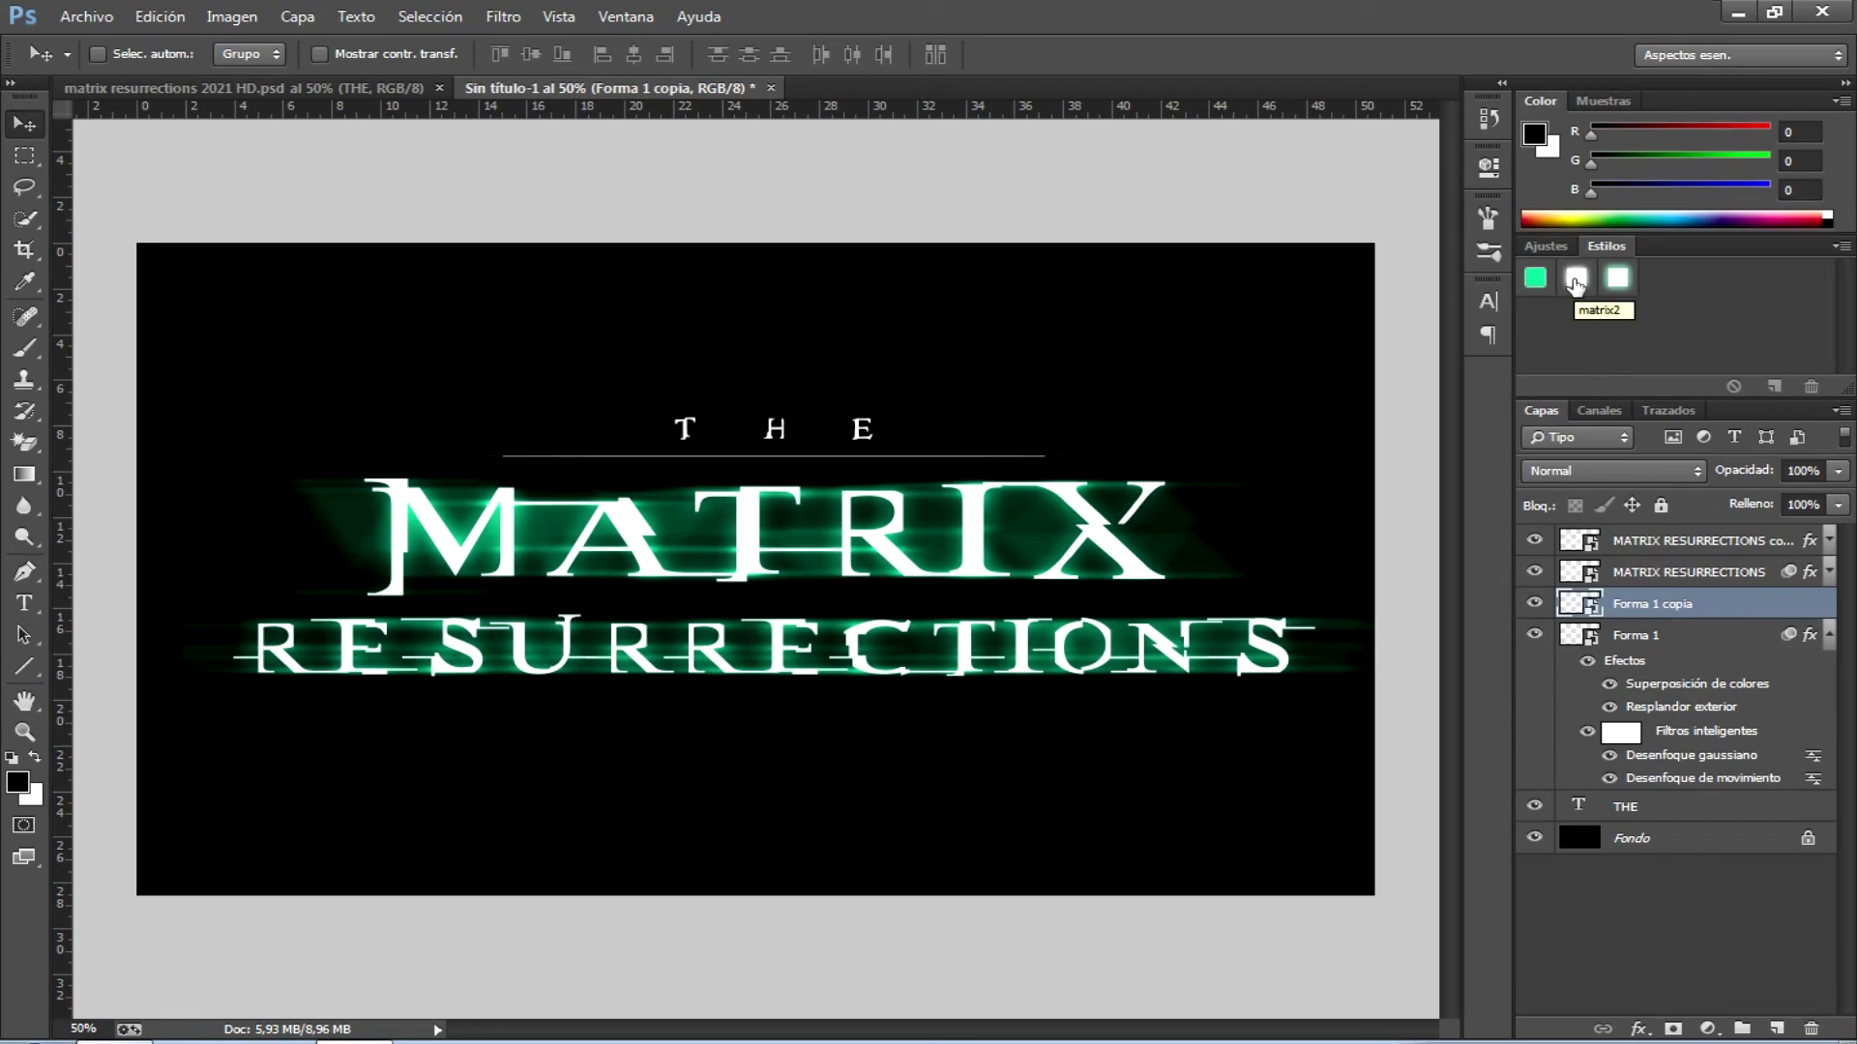
click(1576, 281)
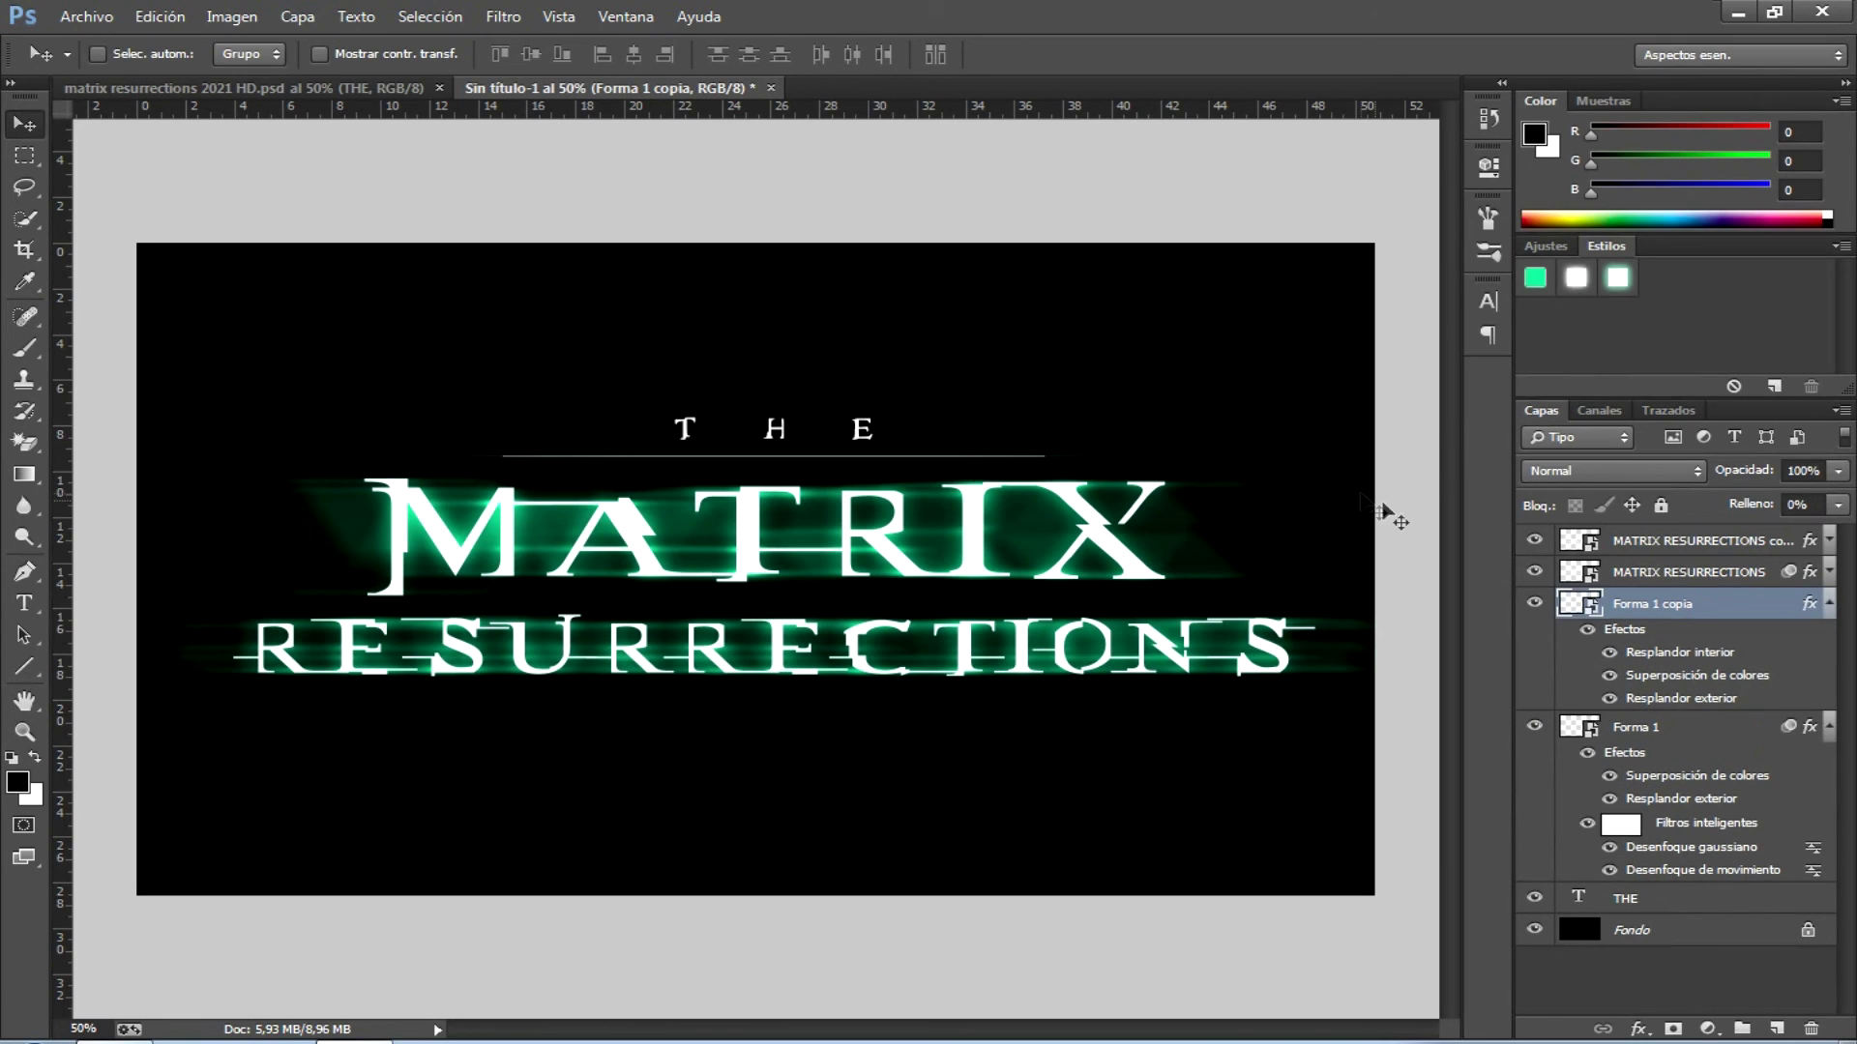
- Apply a green glow style to the THE text layer
click(1827, 604)
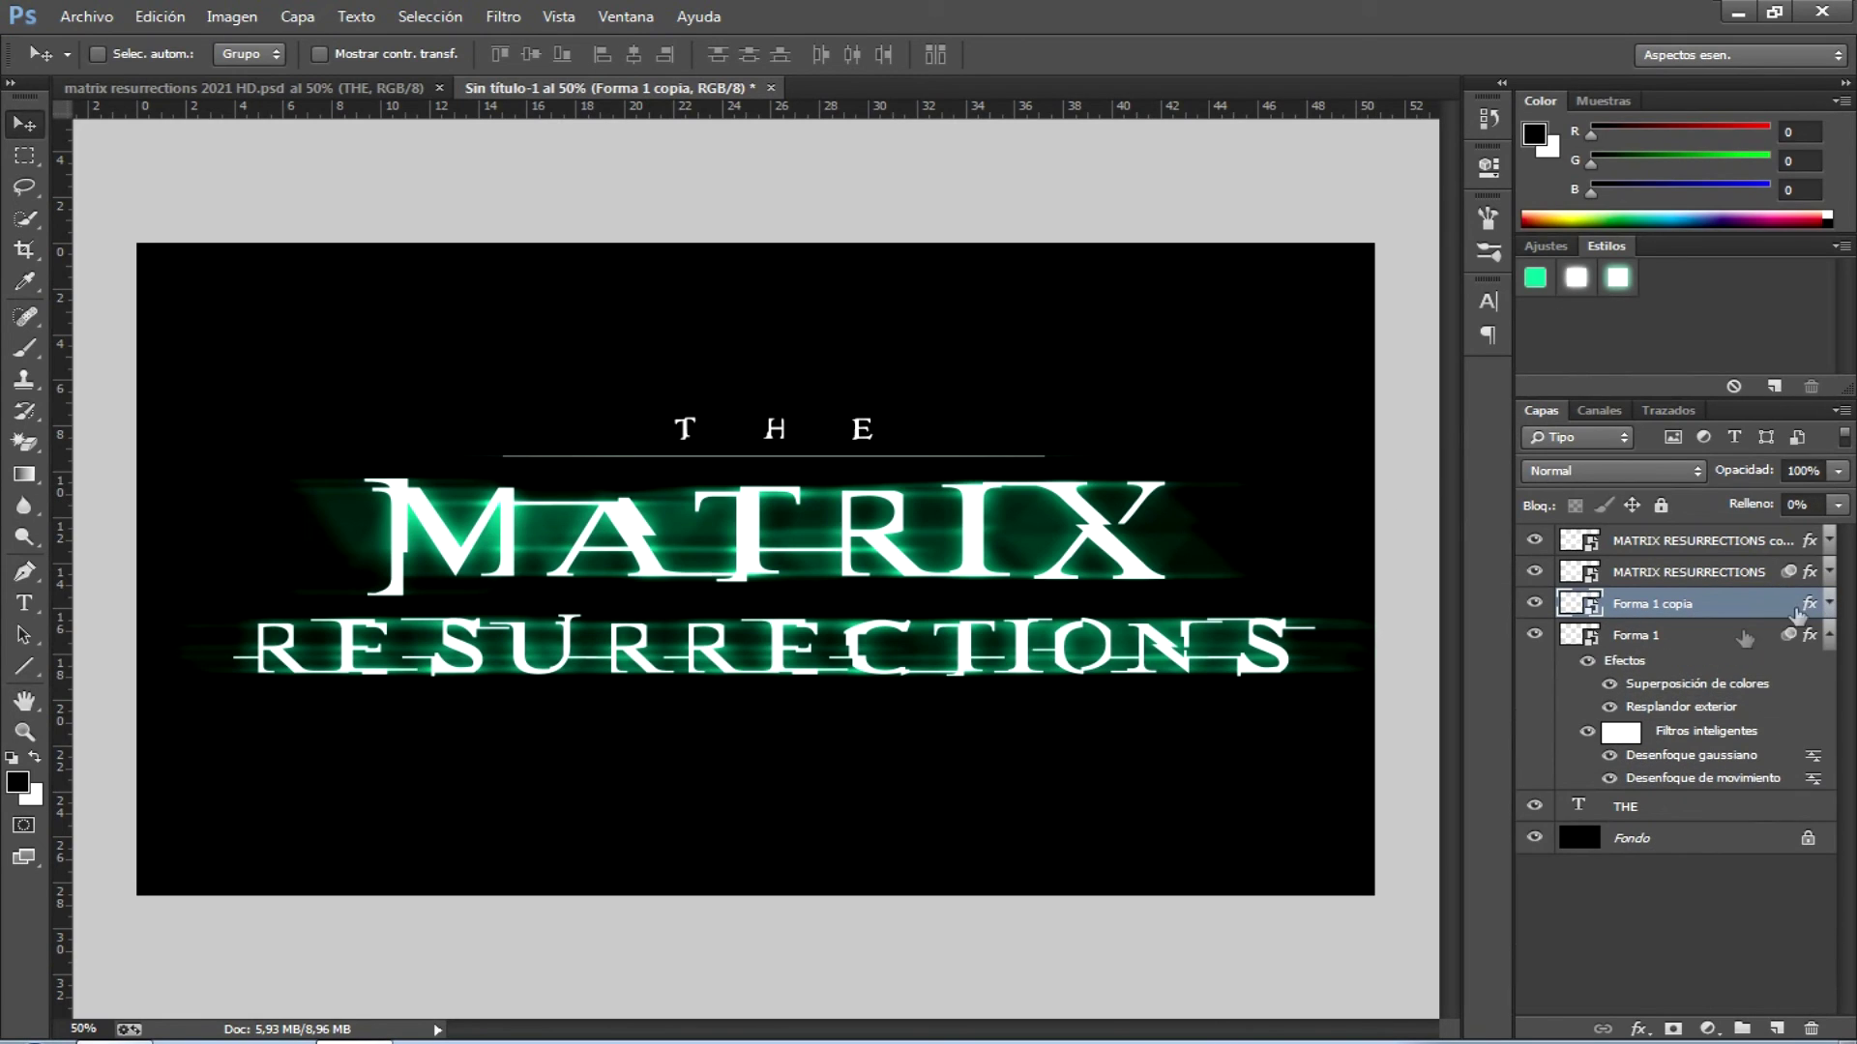
click(1828, 636)
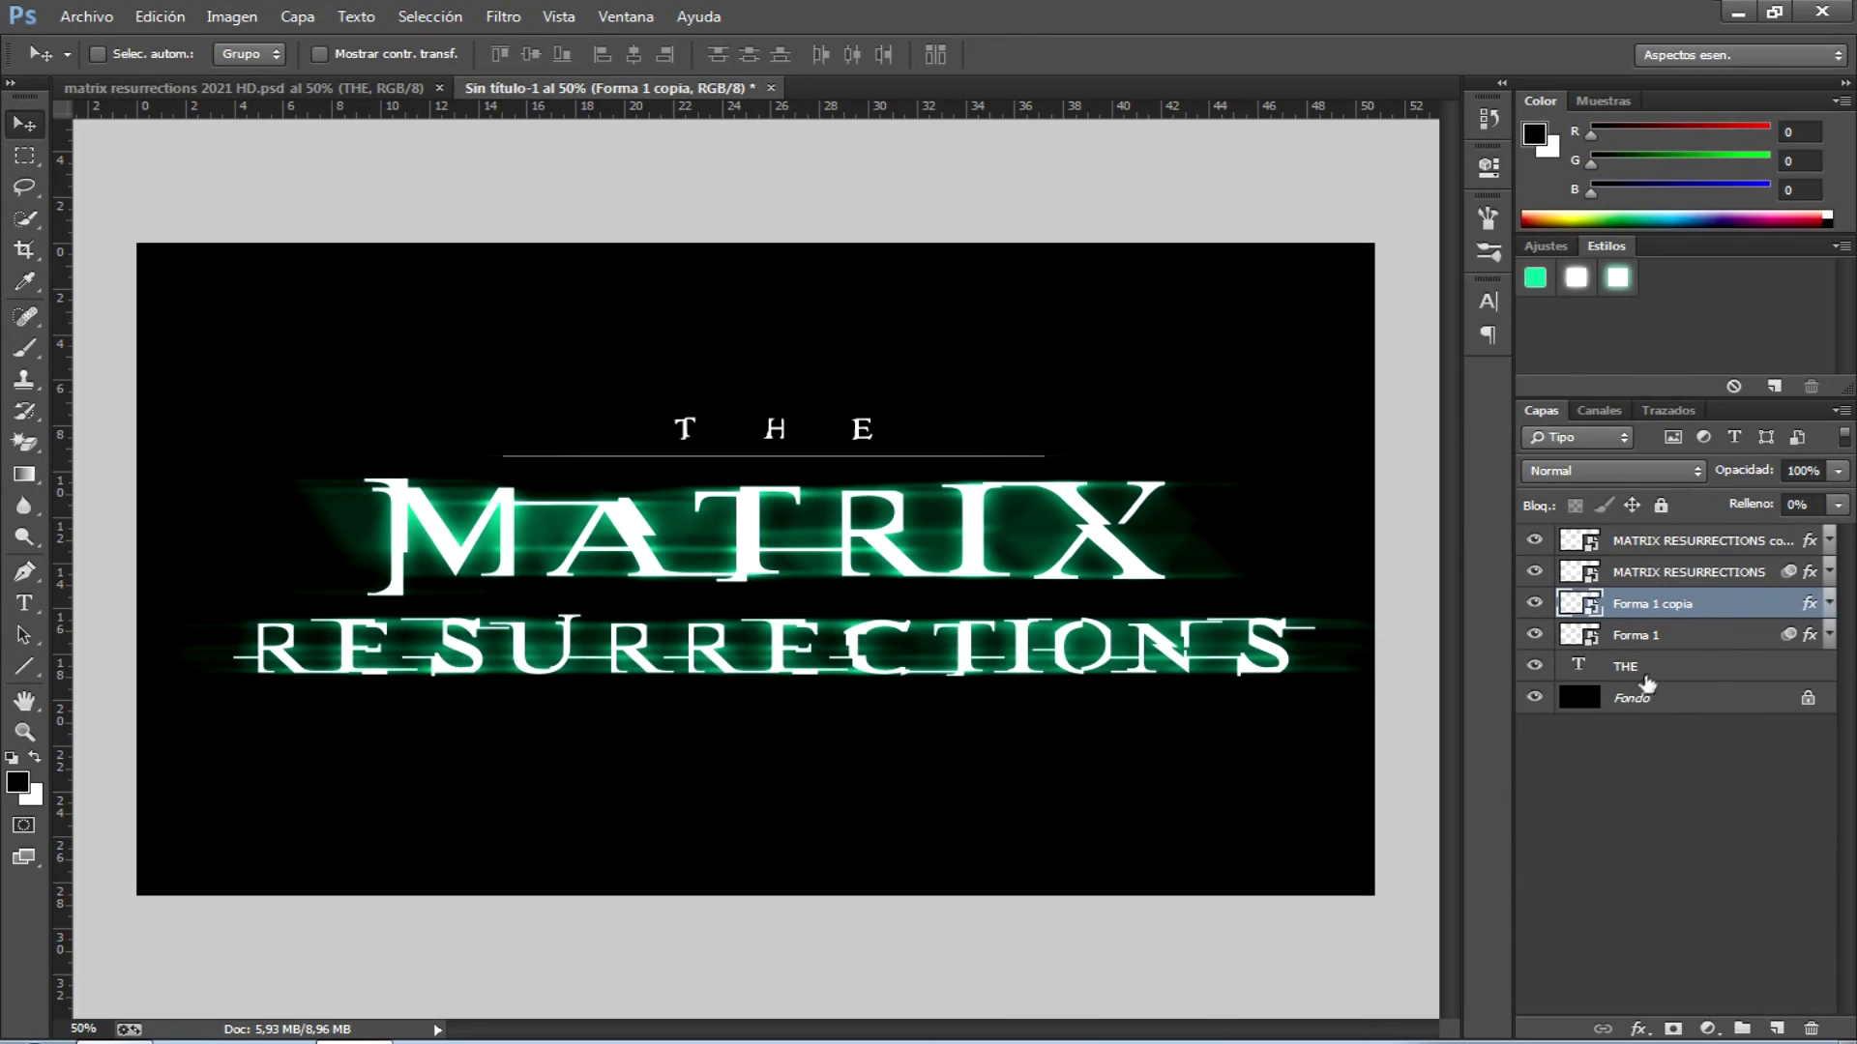
click(1647, 667)
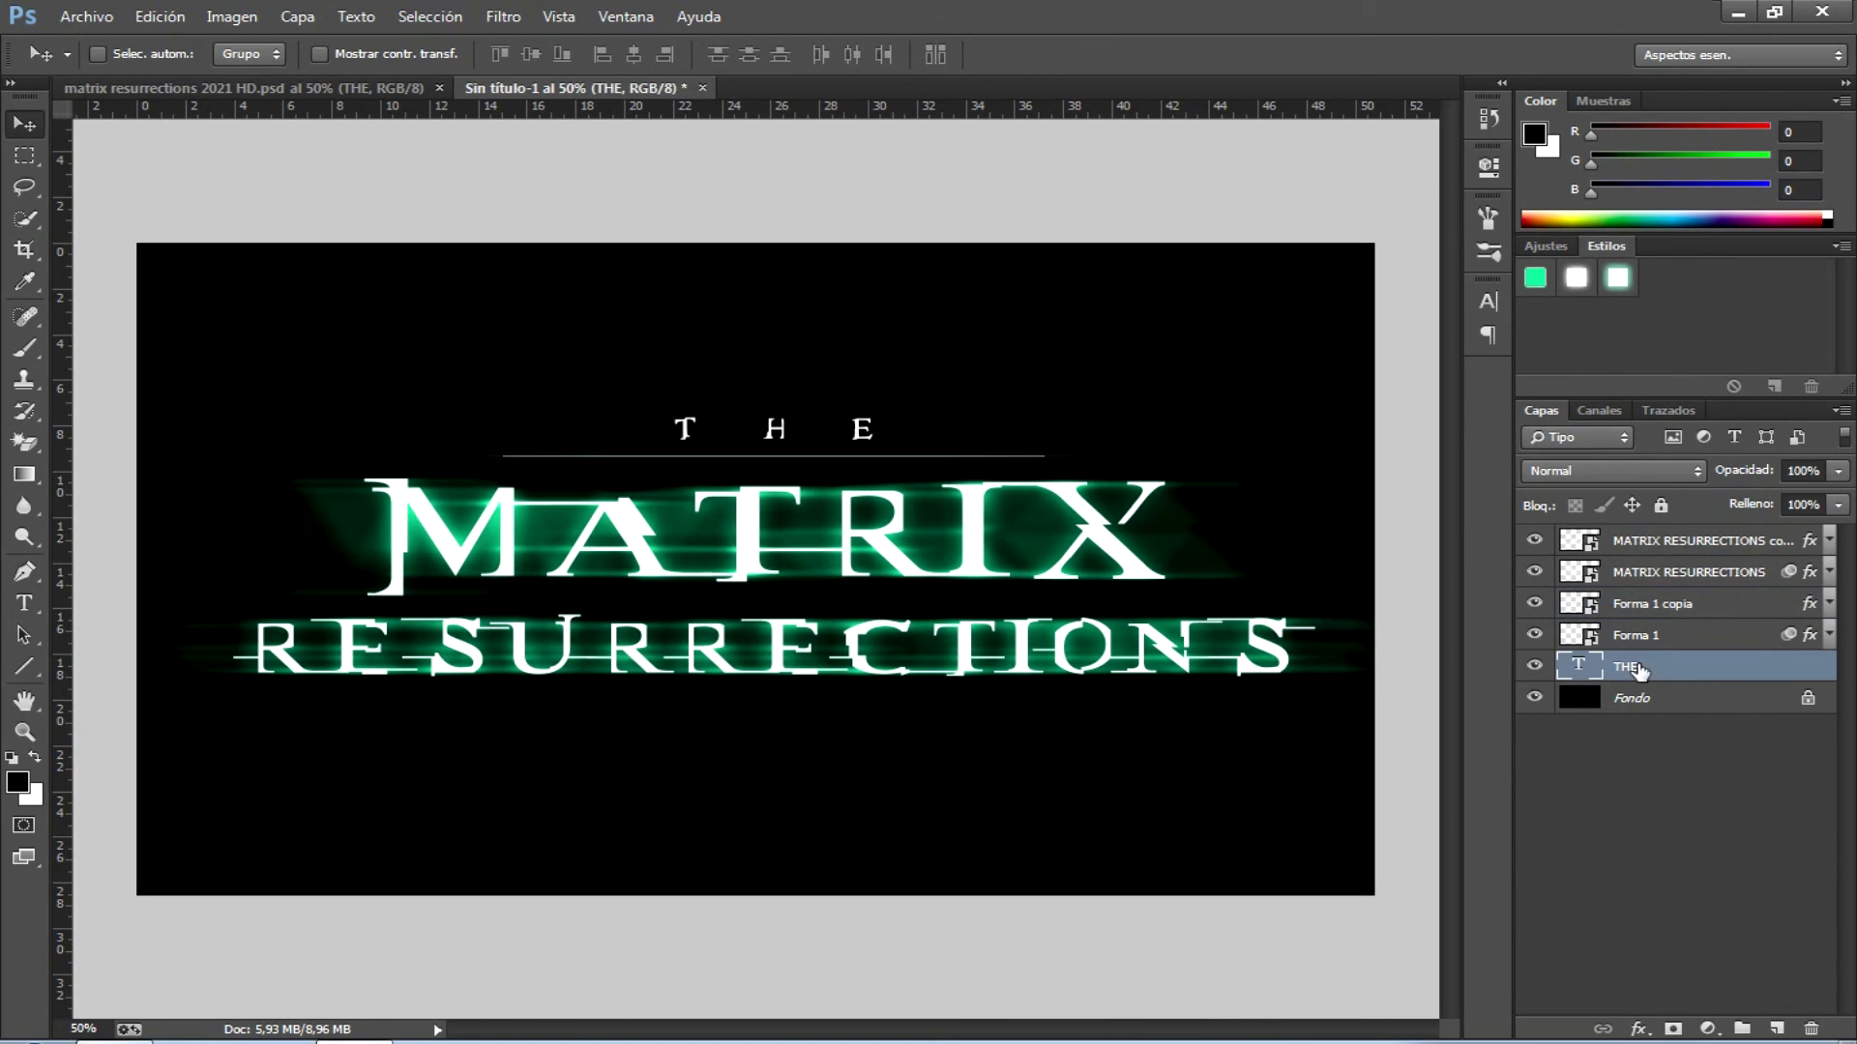
click(1615, 282)
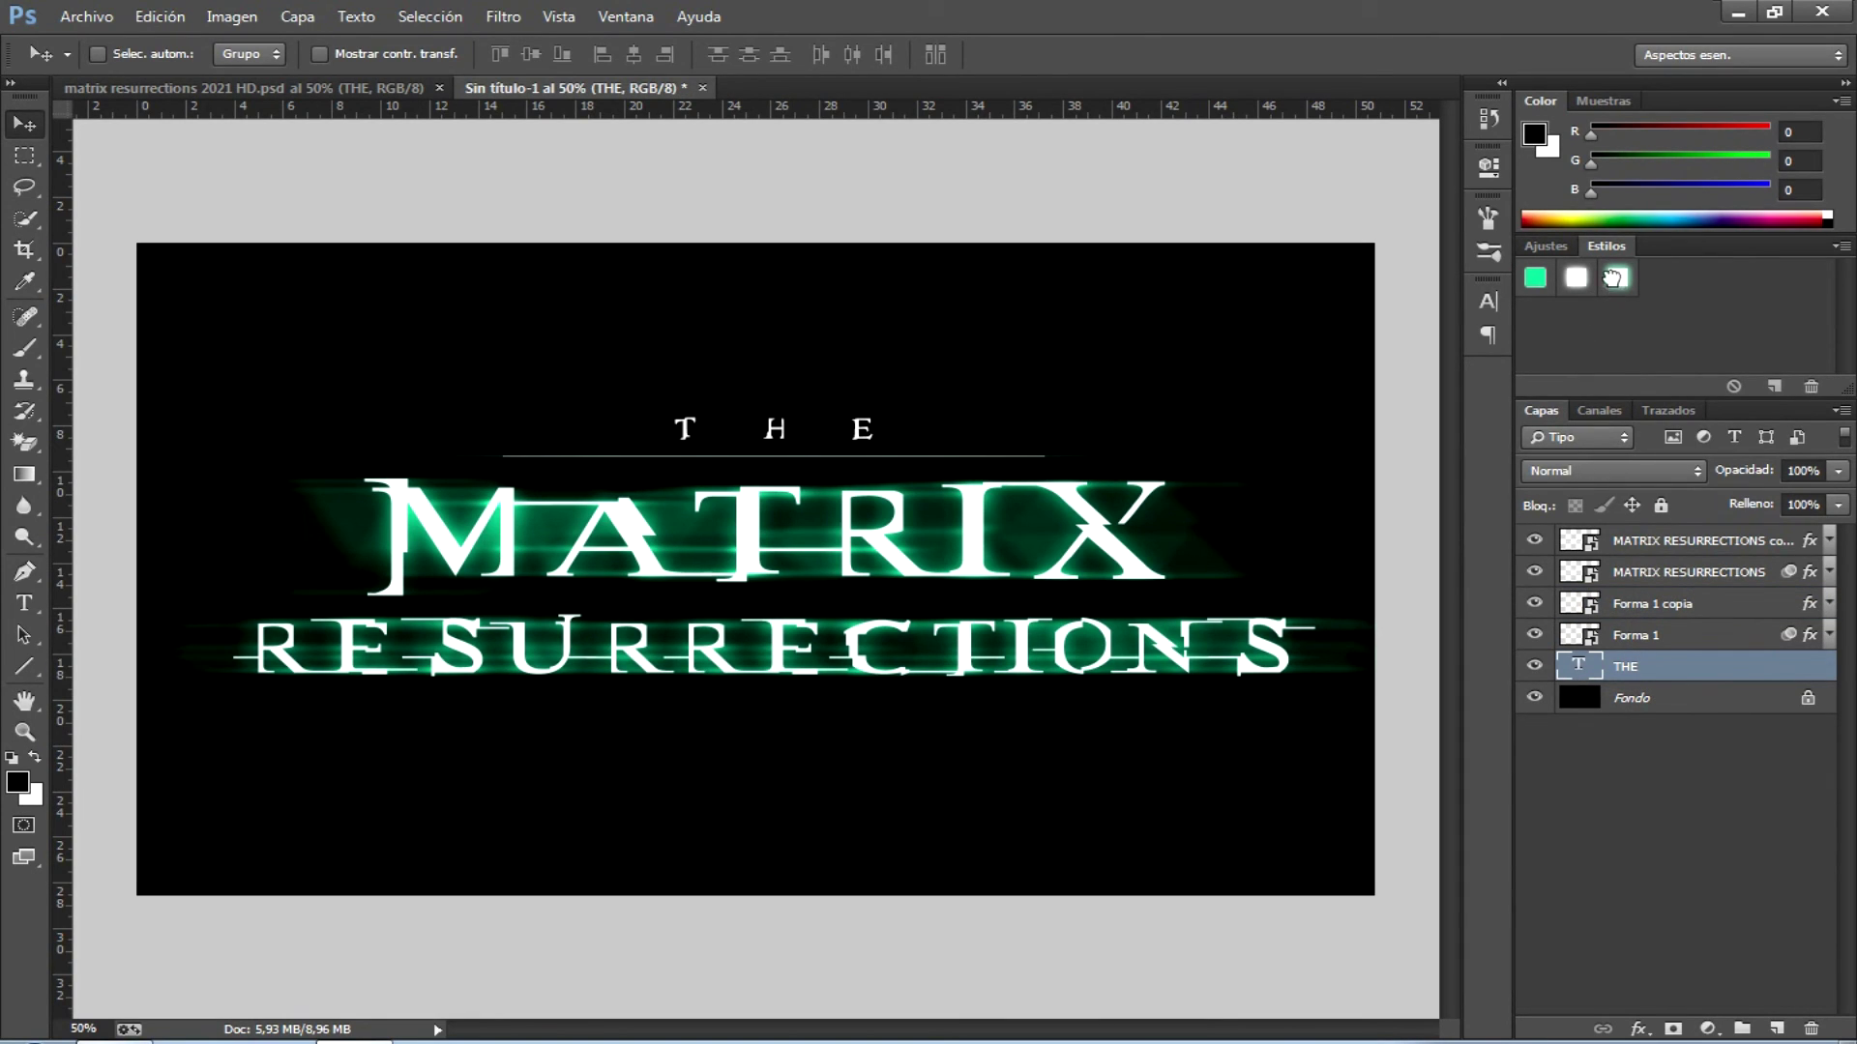